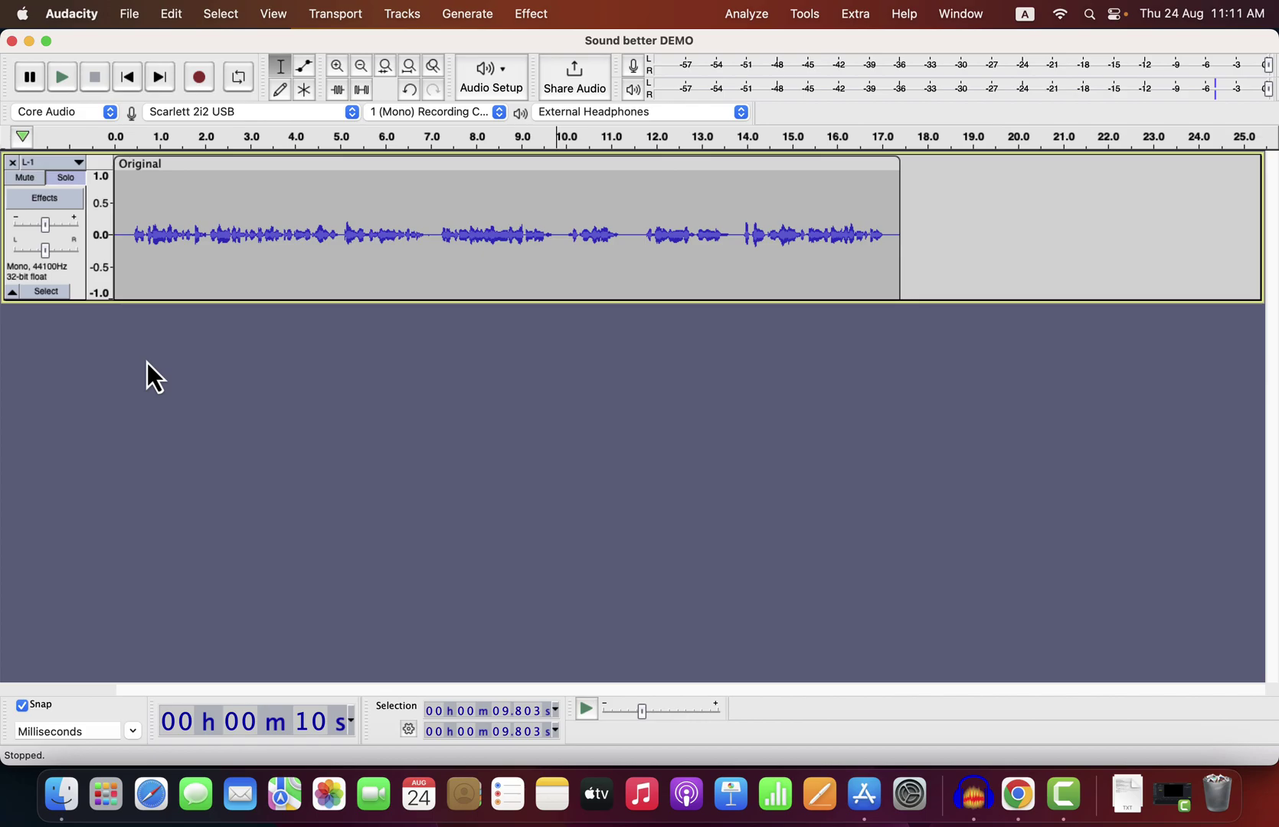
- Select the whole Original clip and duplicate it with Edit > Duplicate
click(167, 233)
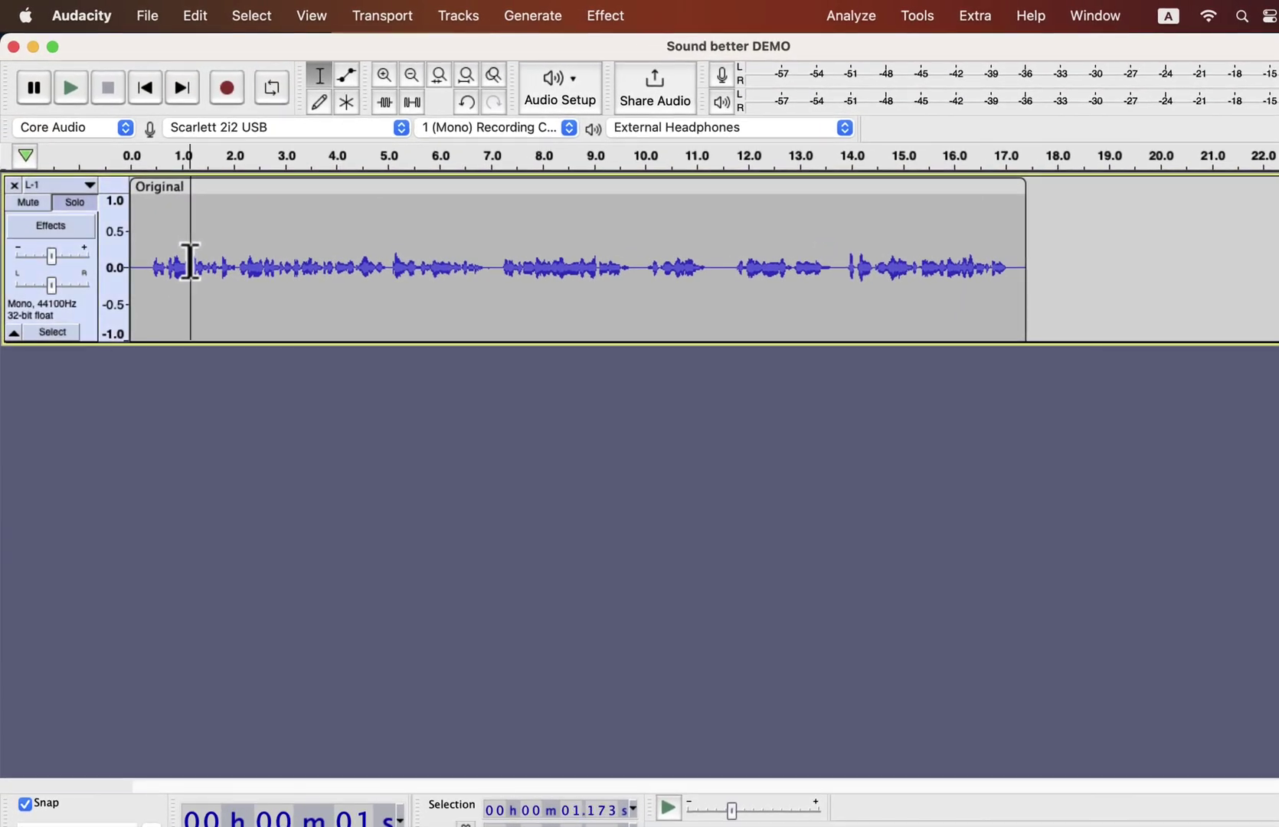
double_click(190, 264)
click(197, 17)
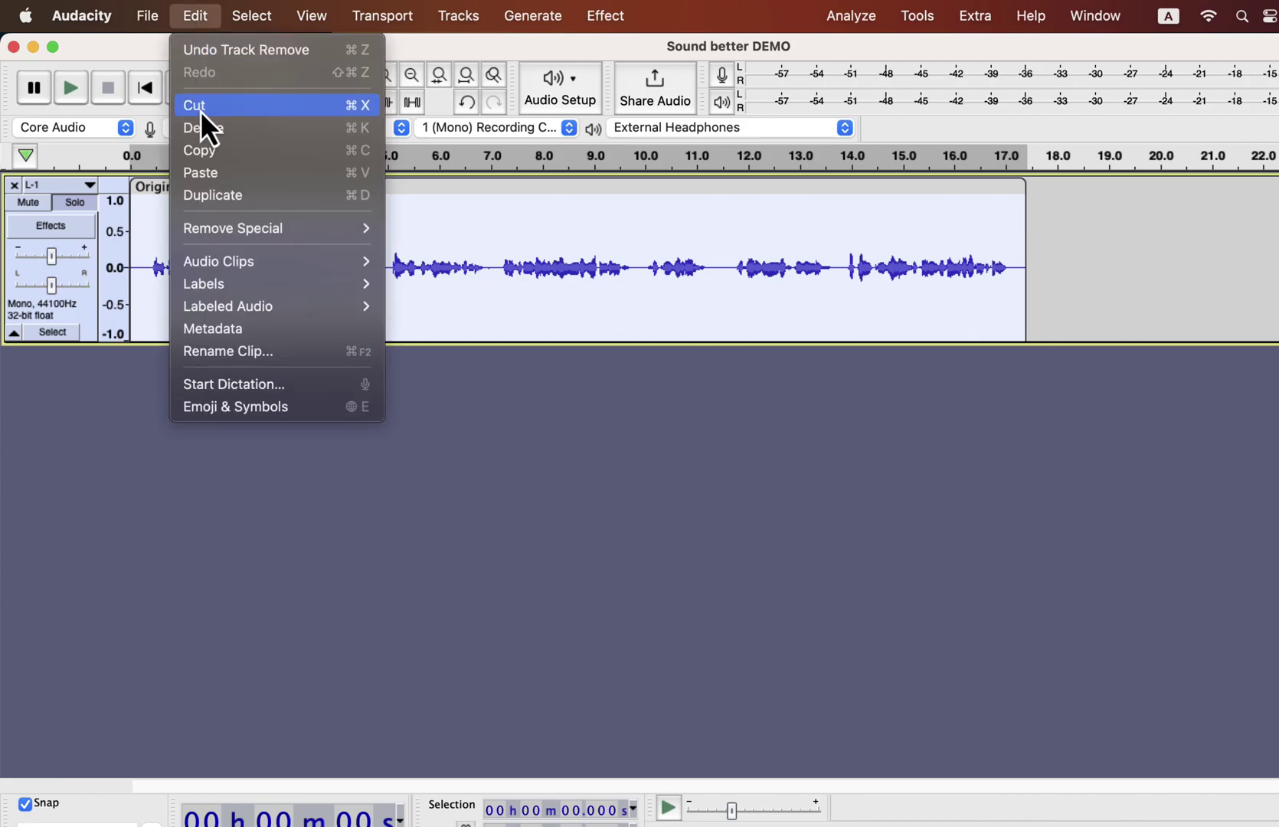
click(205, 196)
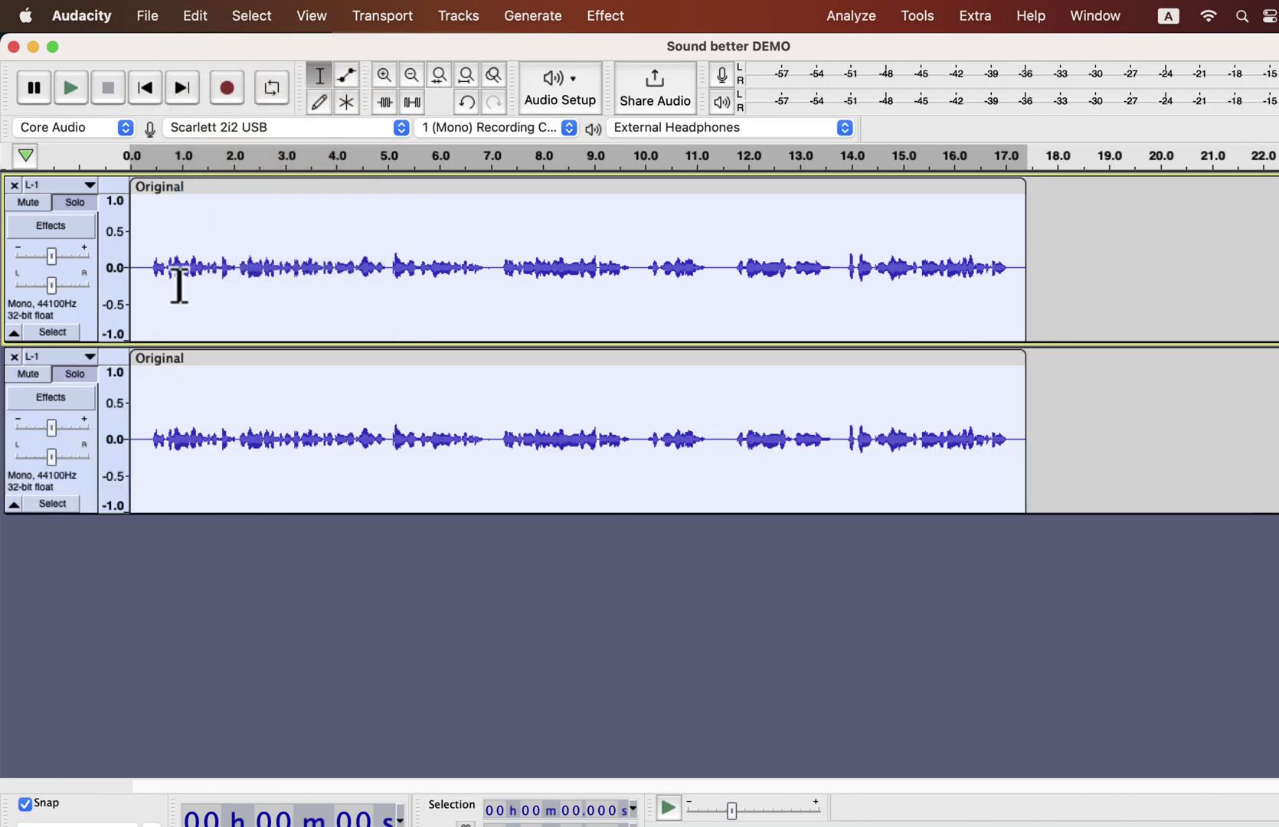
- Rename the copied clip to 'Improved' and select the entire Improved clip
double_click(171, 356)
text(Im)
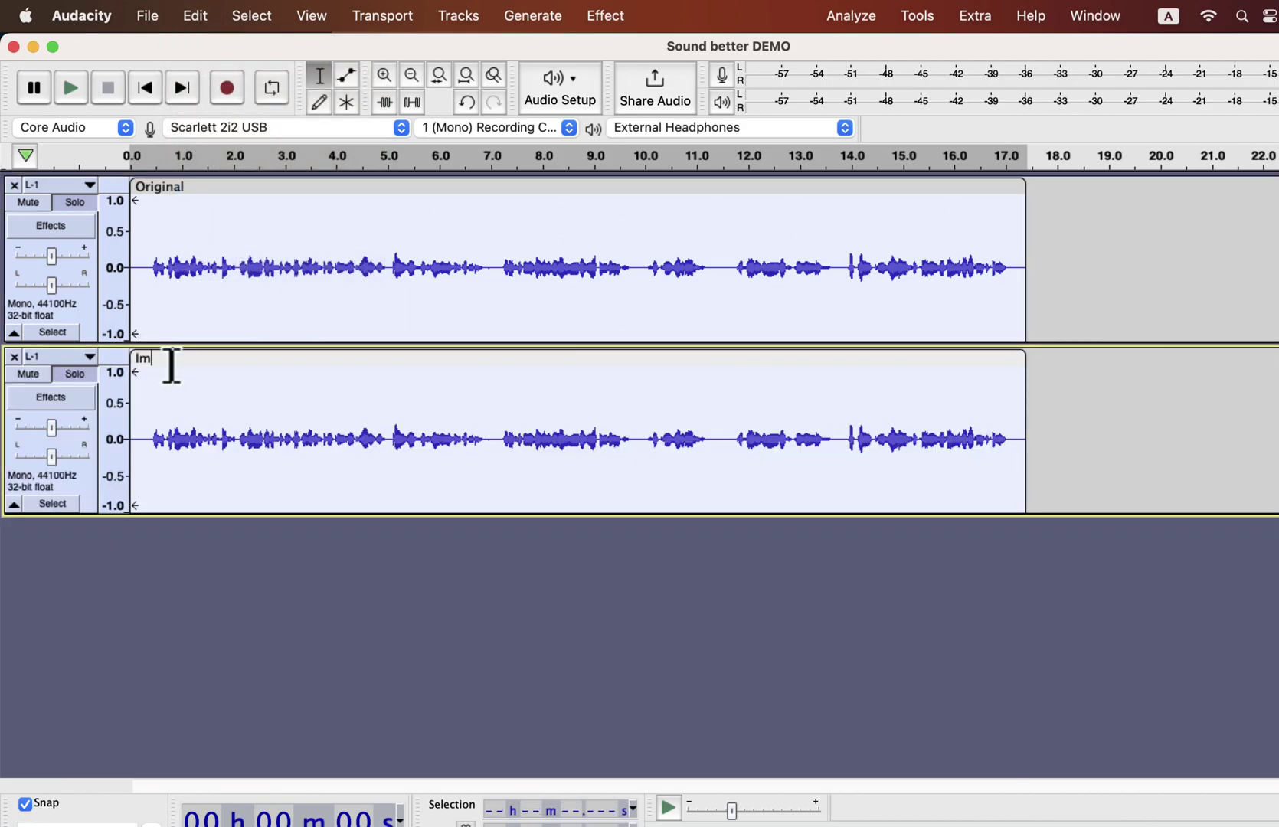
text(proved)
key(Return)
click(267, 439)
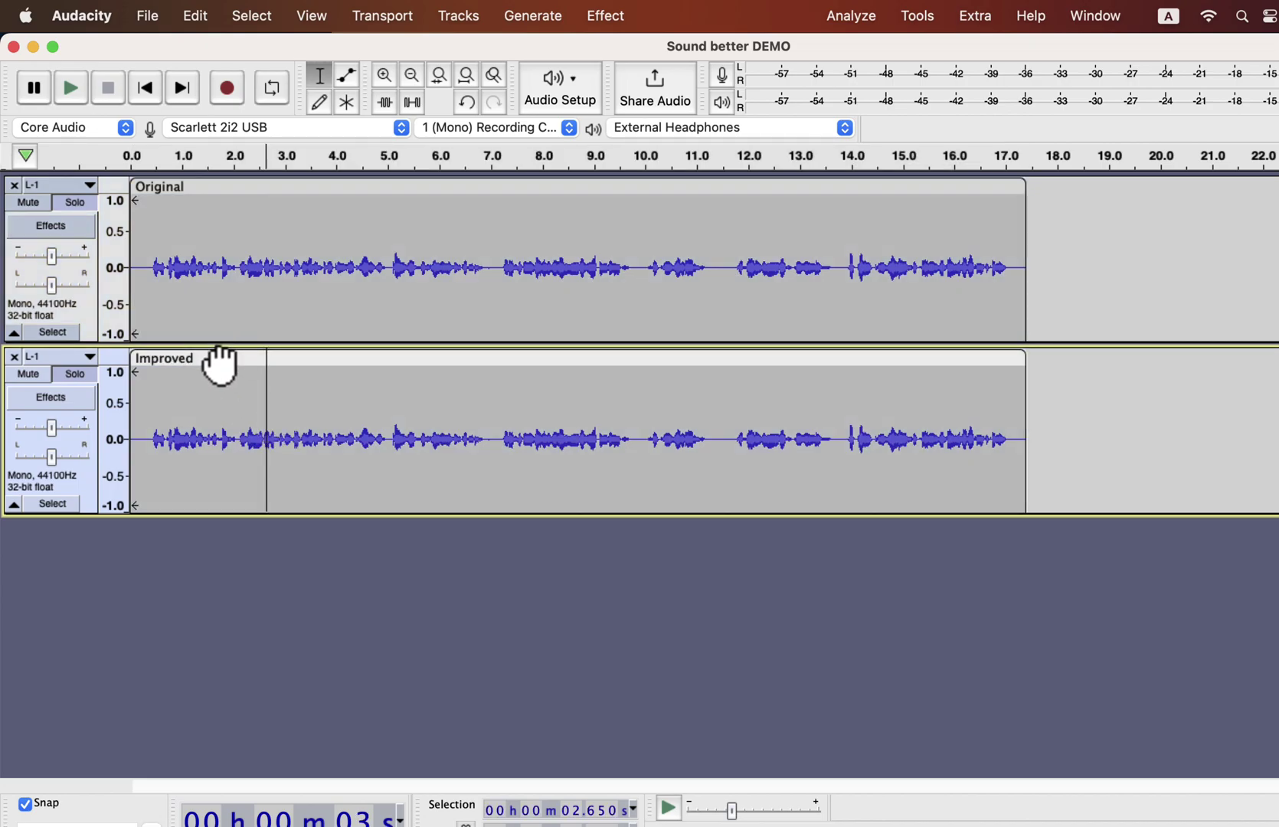
drag(220, 354, 221, 360)
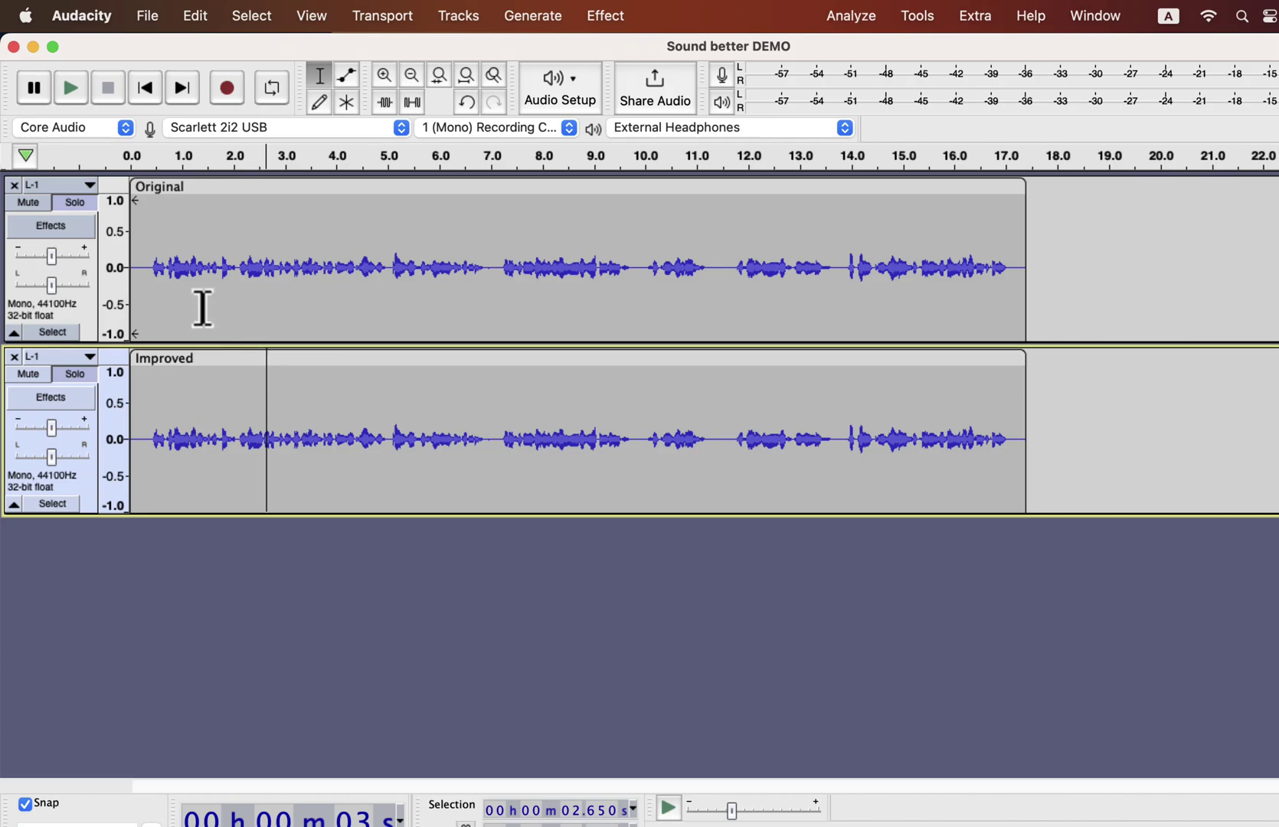
drag(192, 191, 189, 179)
double_click(178, 393)
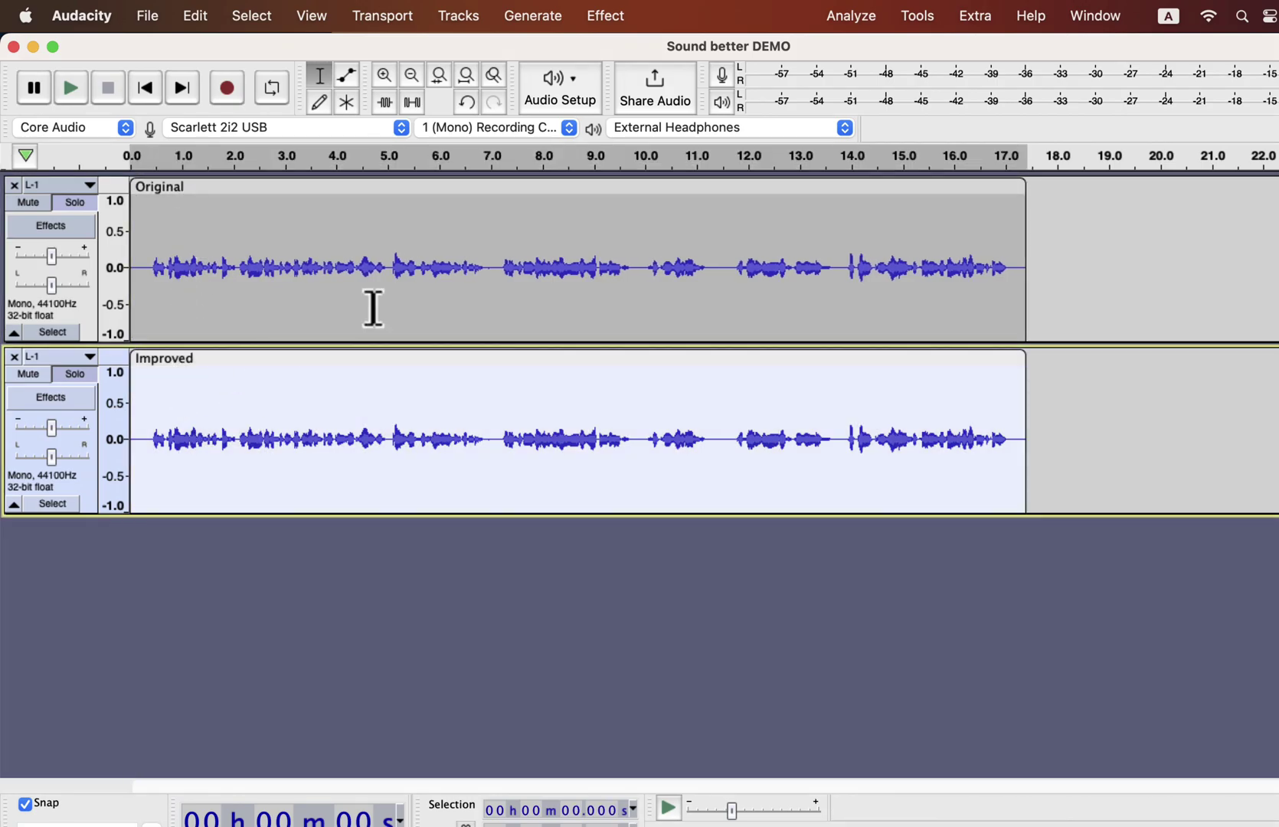
click(930, 18)
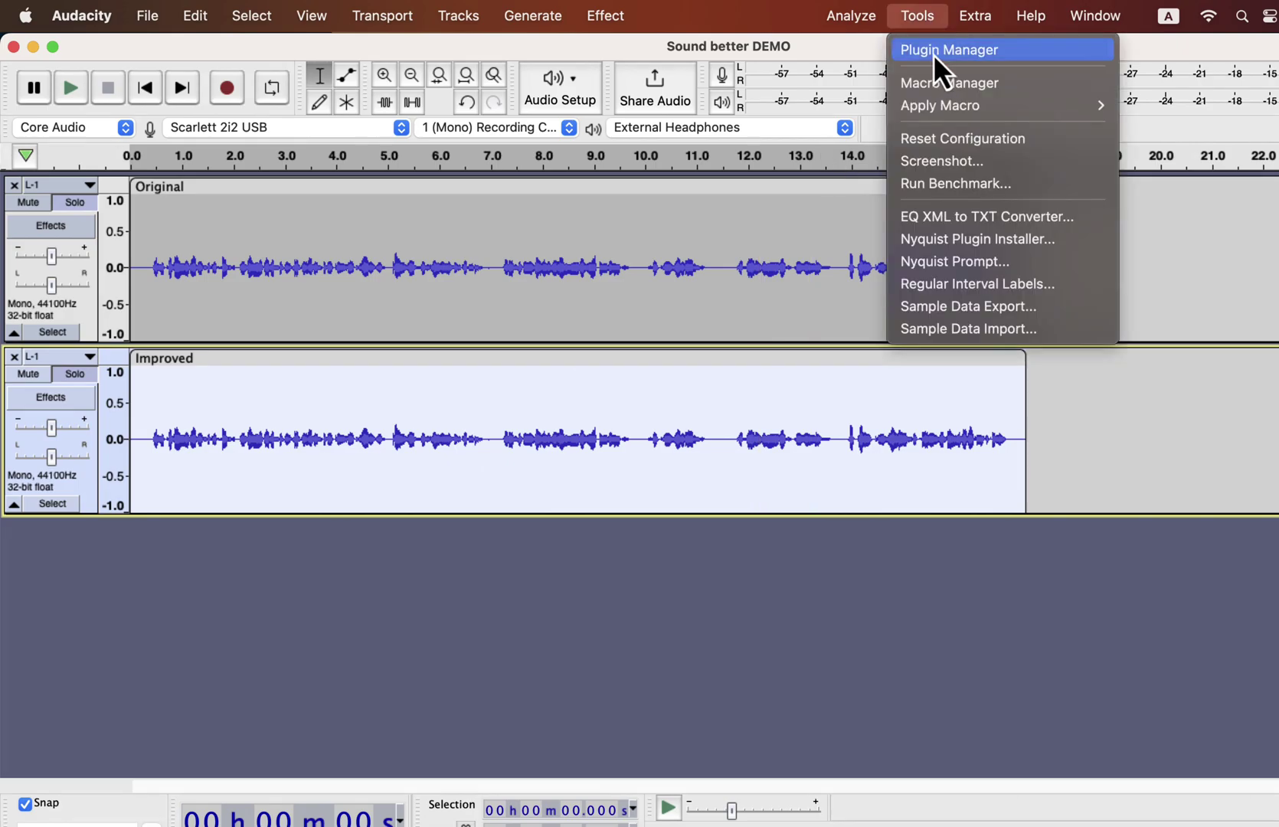
- Run Tools > Apply Macro > Clear Vocal Improve Macro on the selected Improved clip
mouse_move(938, 112)
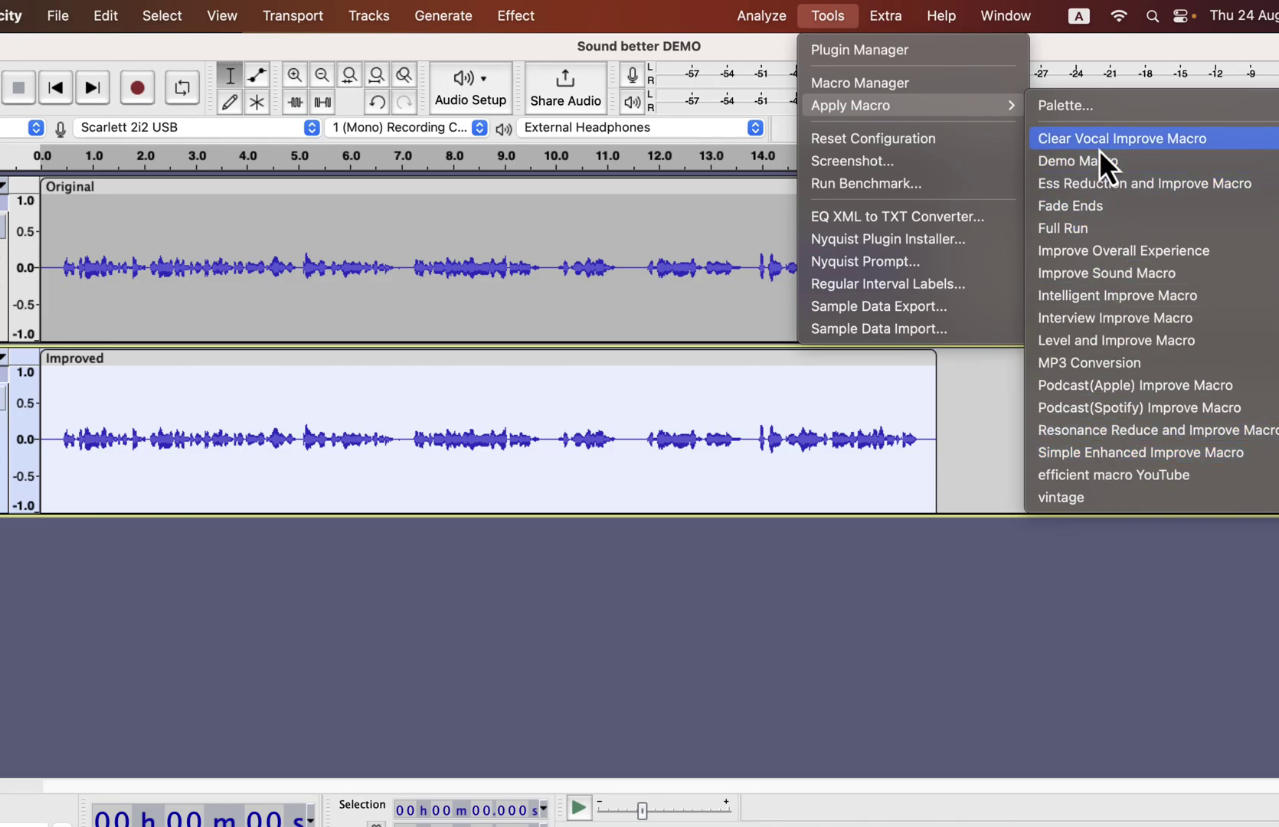
click(1155, 145)
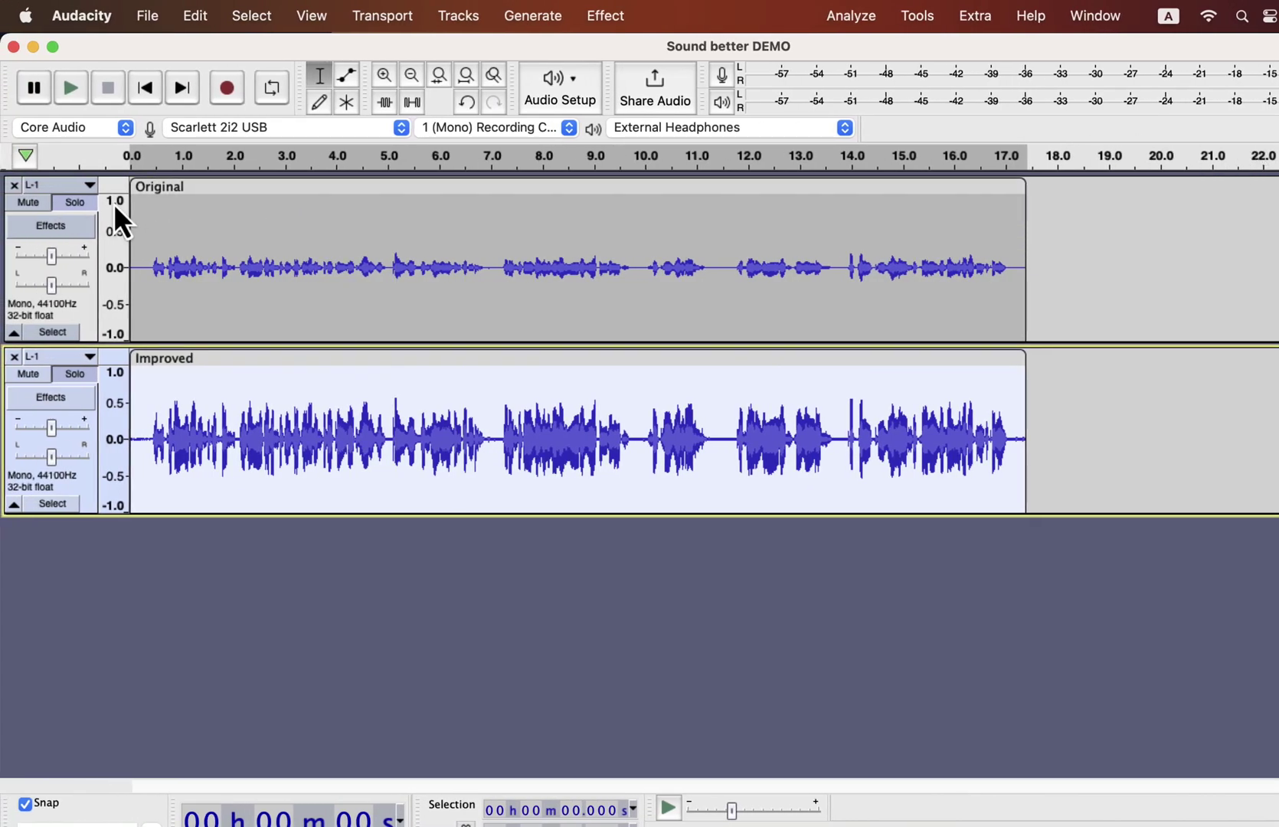
- Solo the Original track and play it, then stop playback
click(68, 204)
key(space)
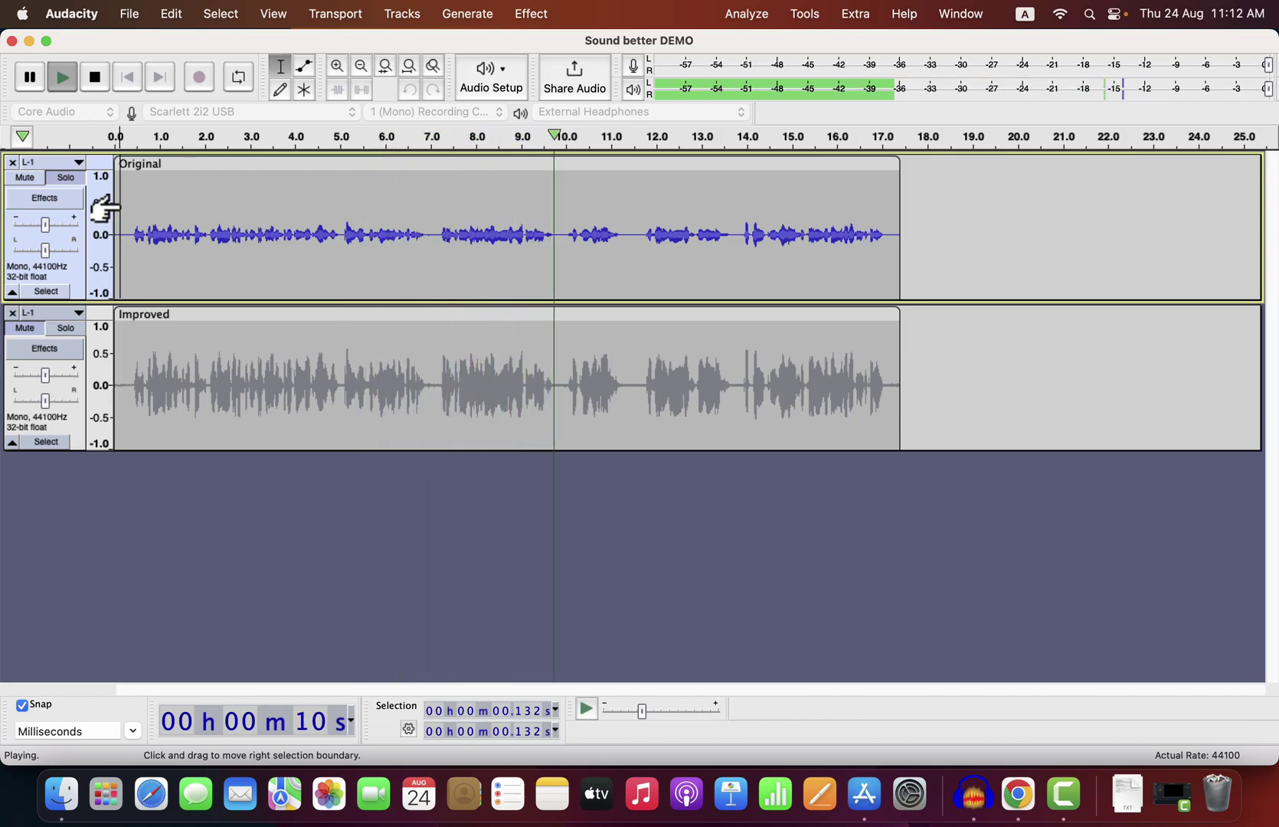
key(space)
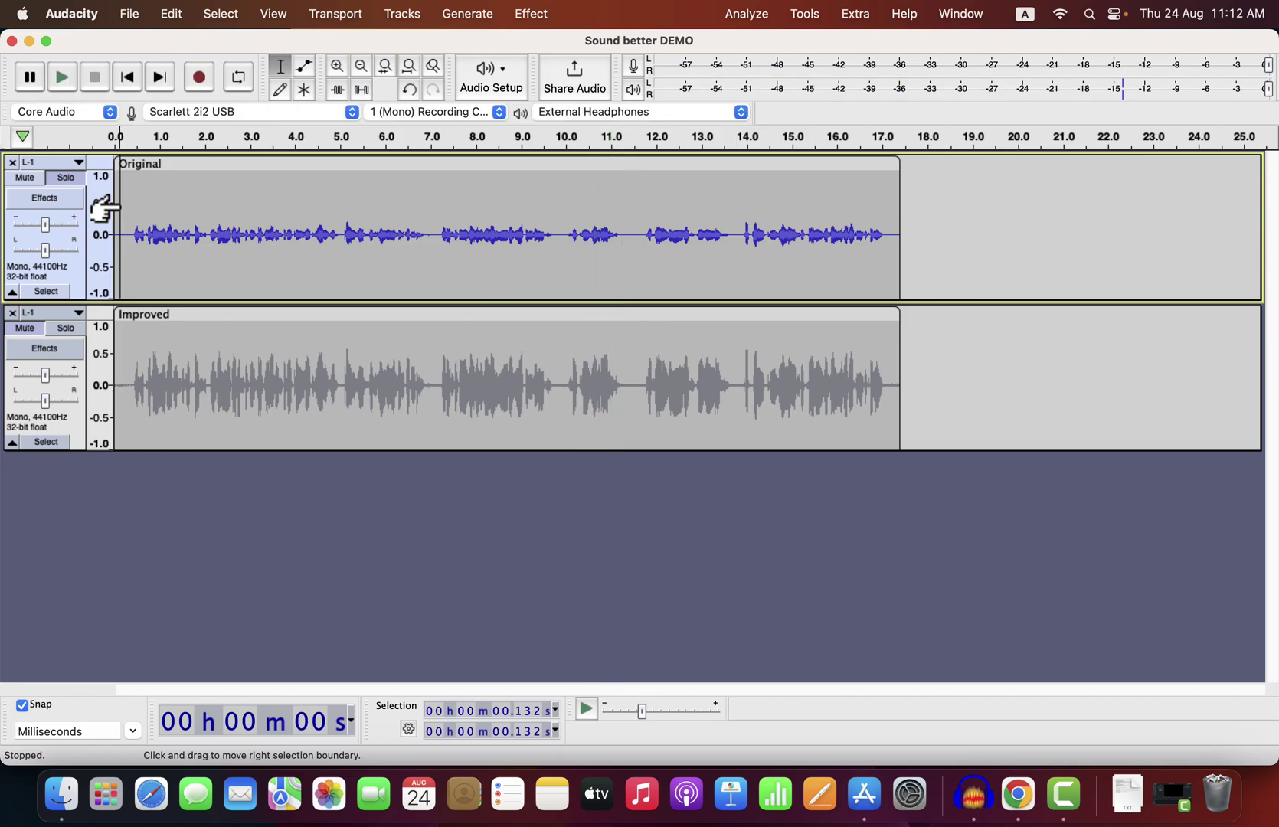
- Solo the Improved track instead and play it
click(67, 329)
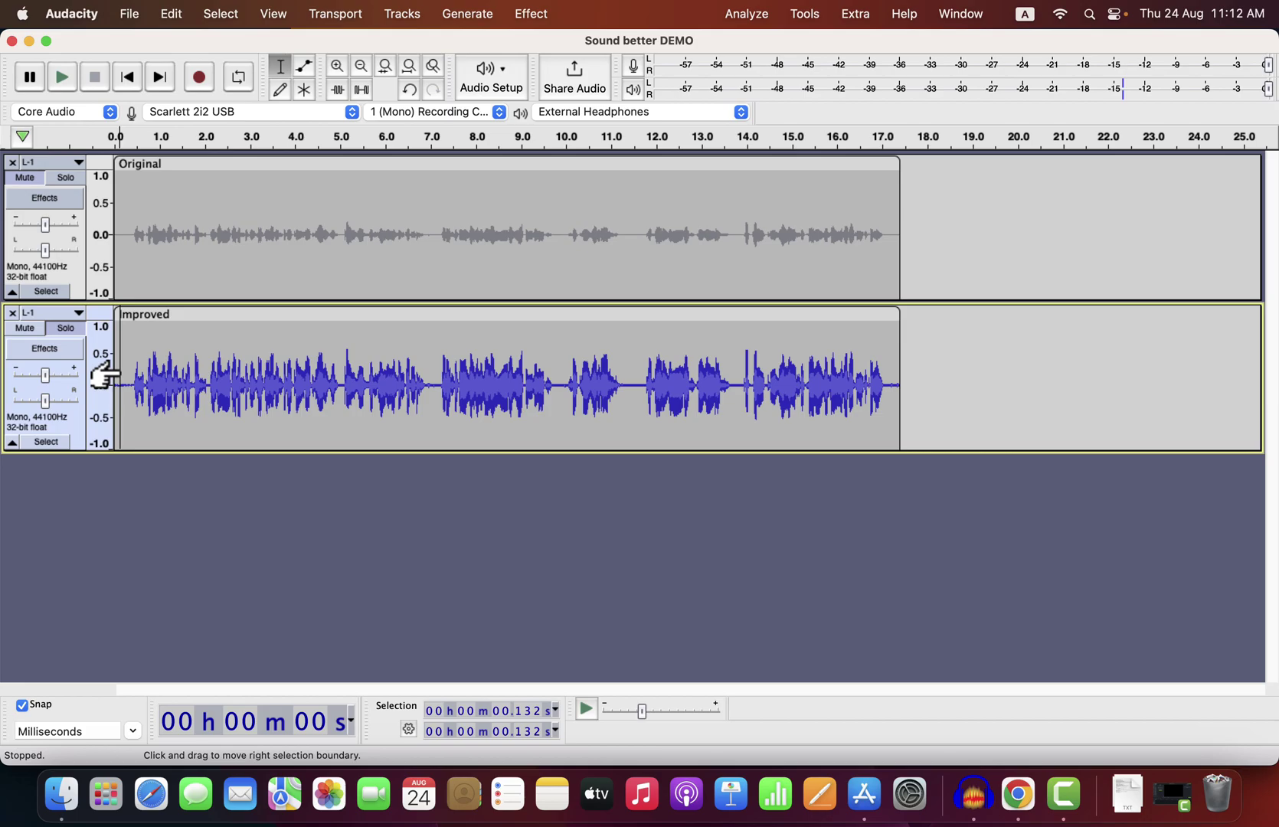
key(space)
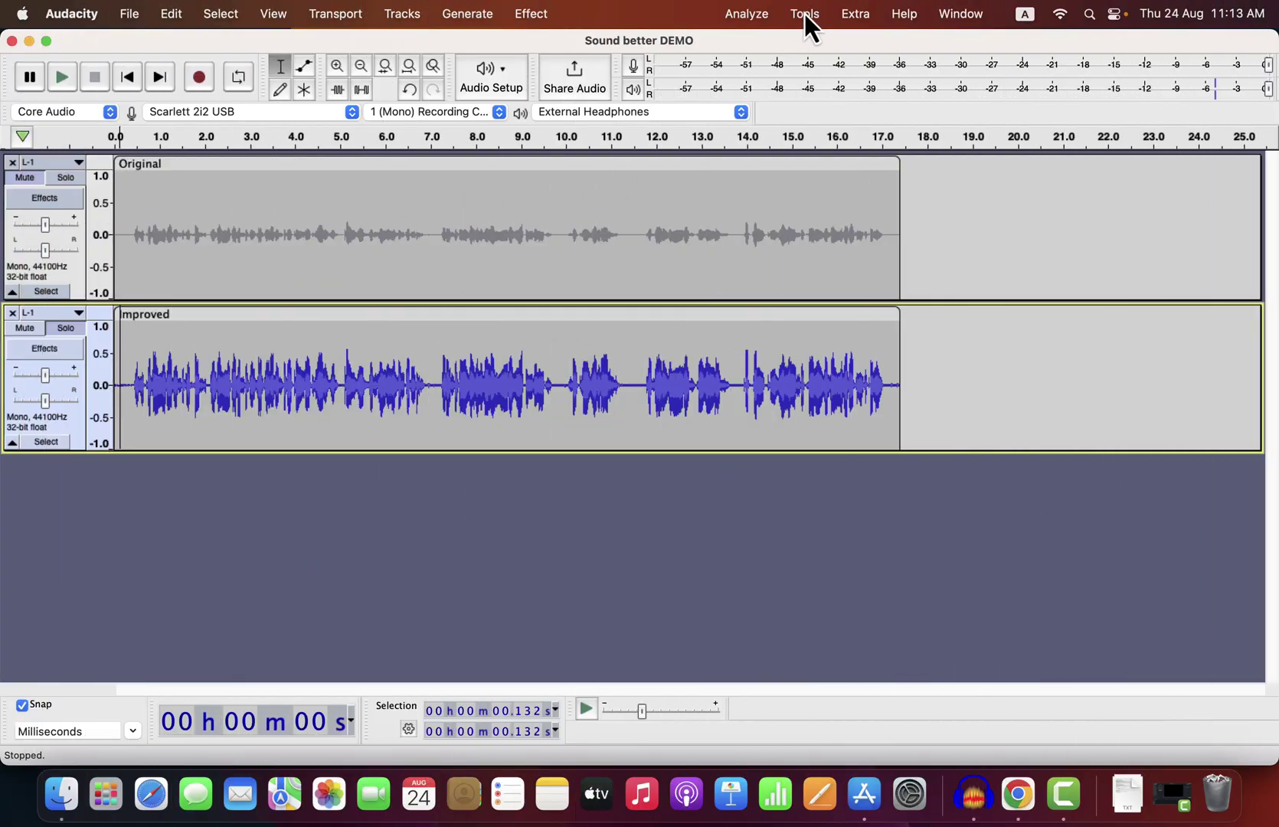
click(804, 14)
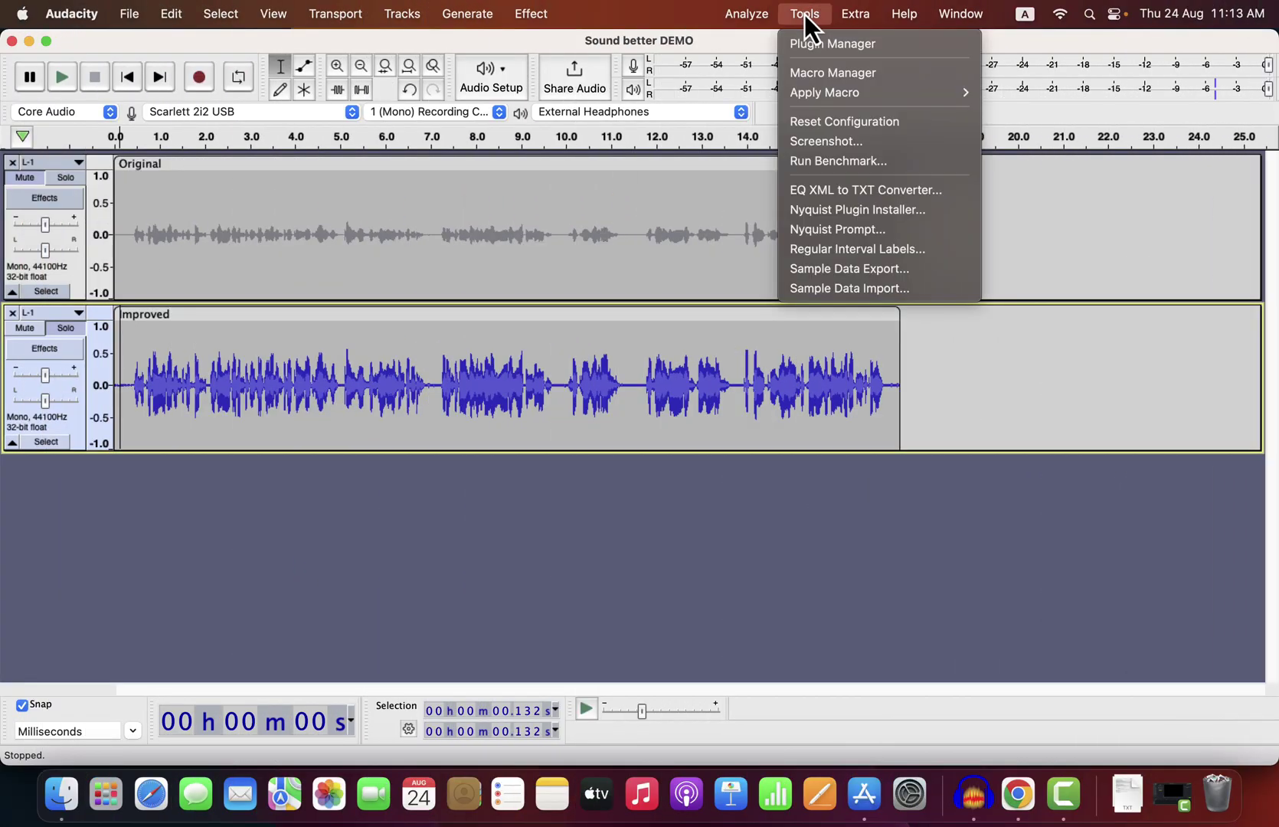
- In Manage Macros, start an import and browse to Desktop > Sample recording > Macros and EQs > Macros
click(804, 72)
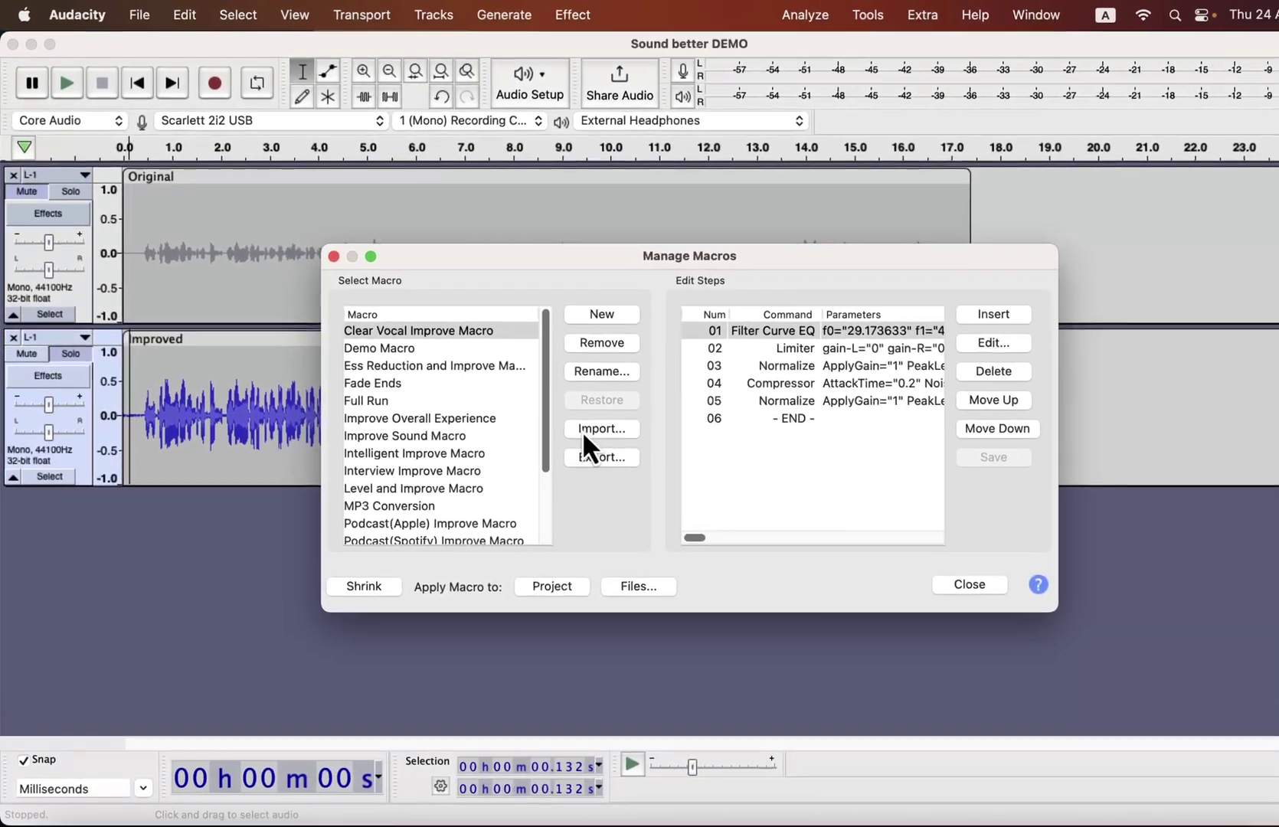
click(562, 399)
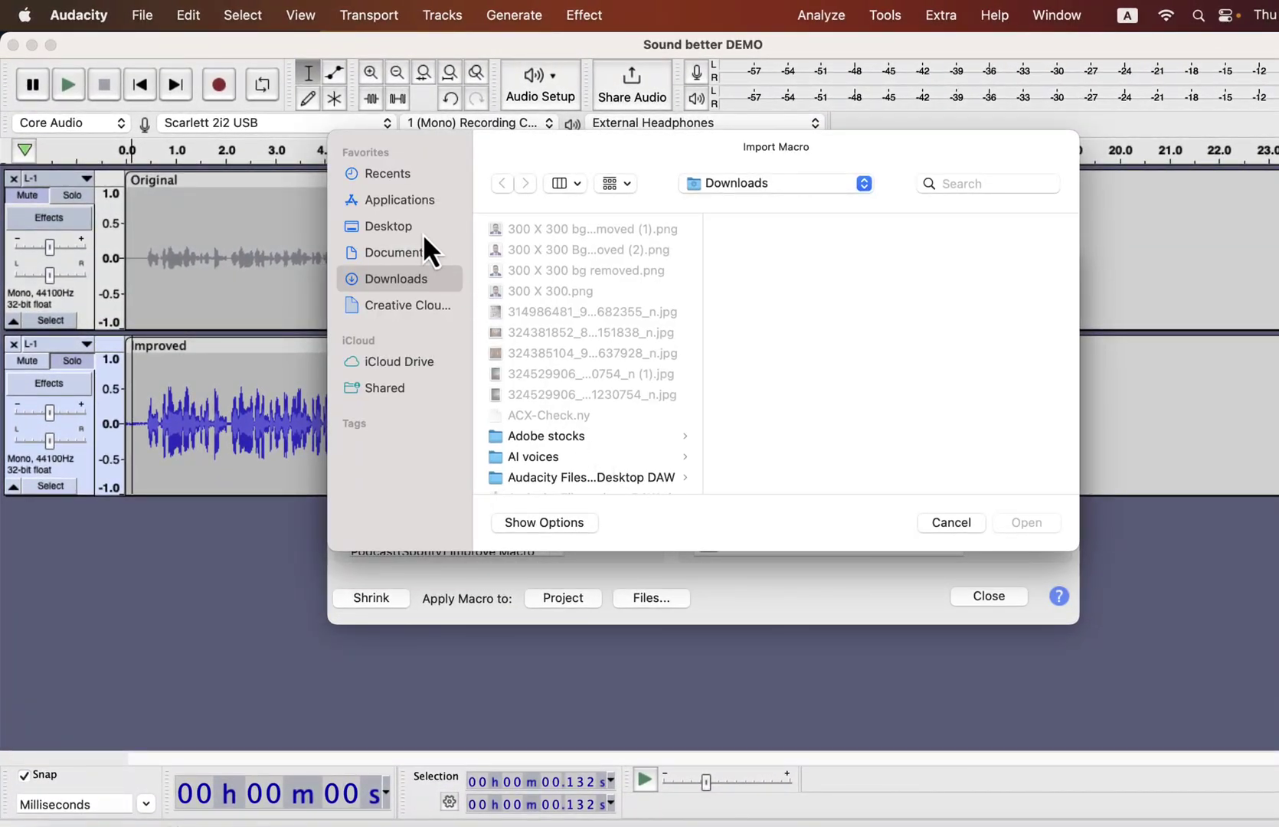
click(399, 227)
scroll(577, 373, down, 10)
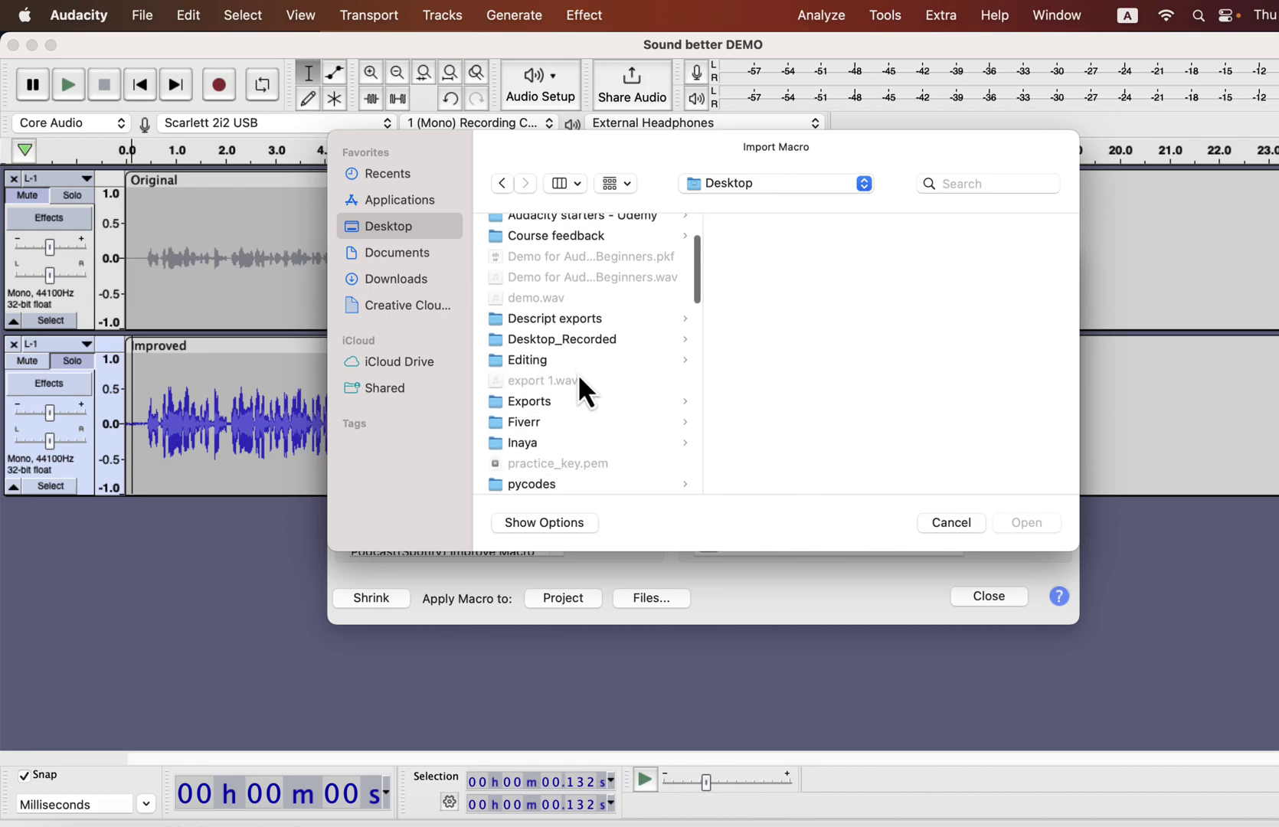
click(577, 391)
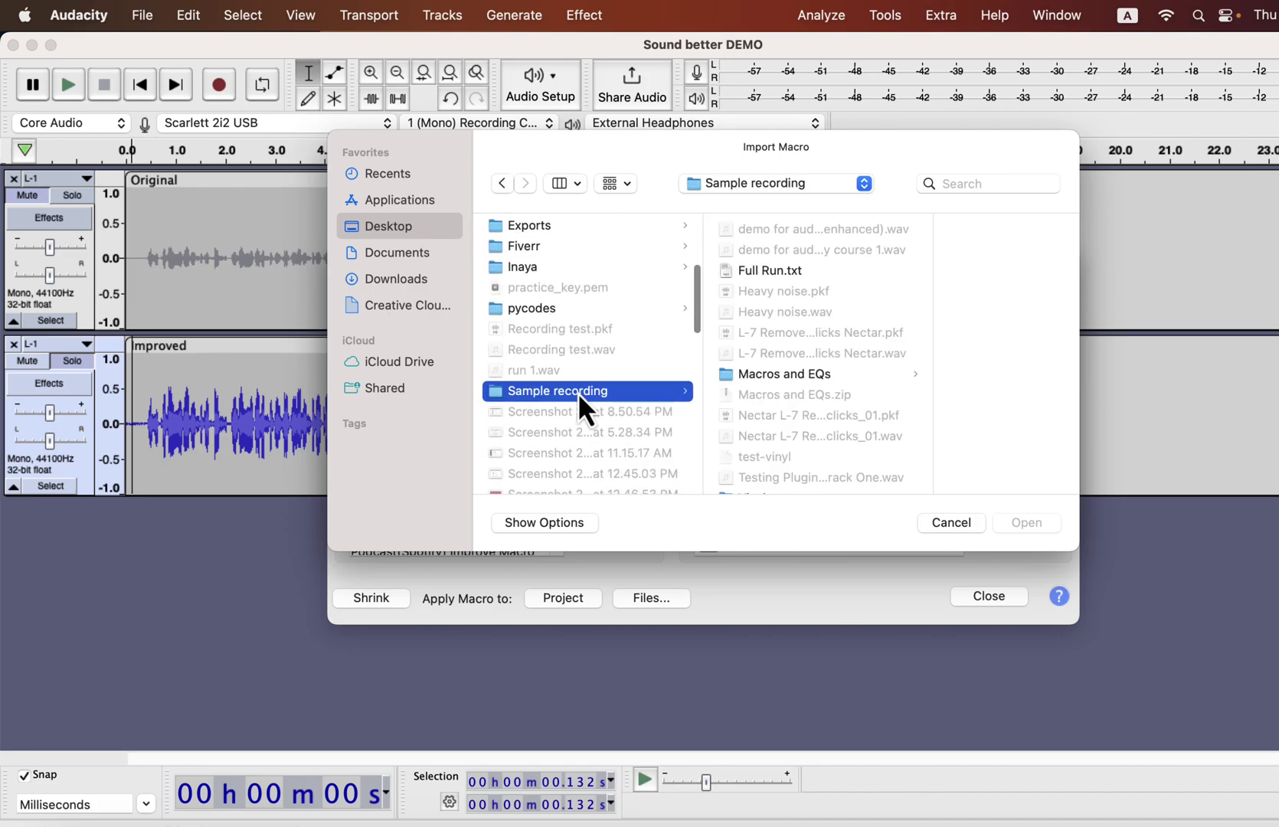
click(807, 370)
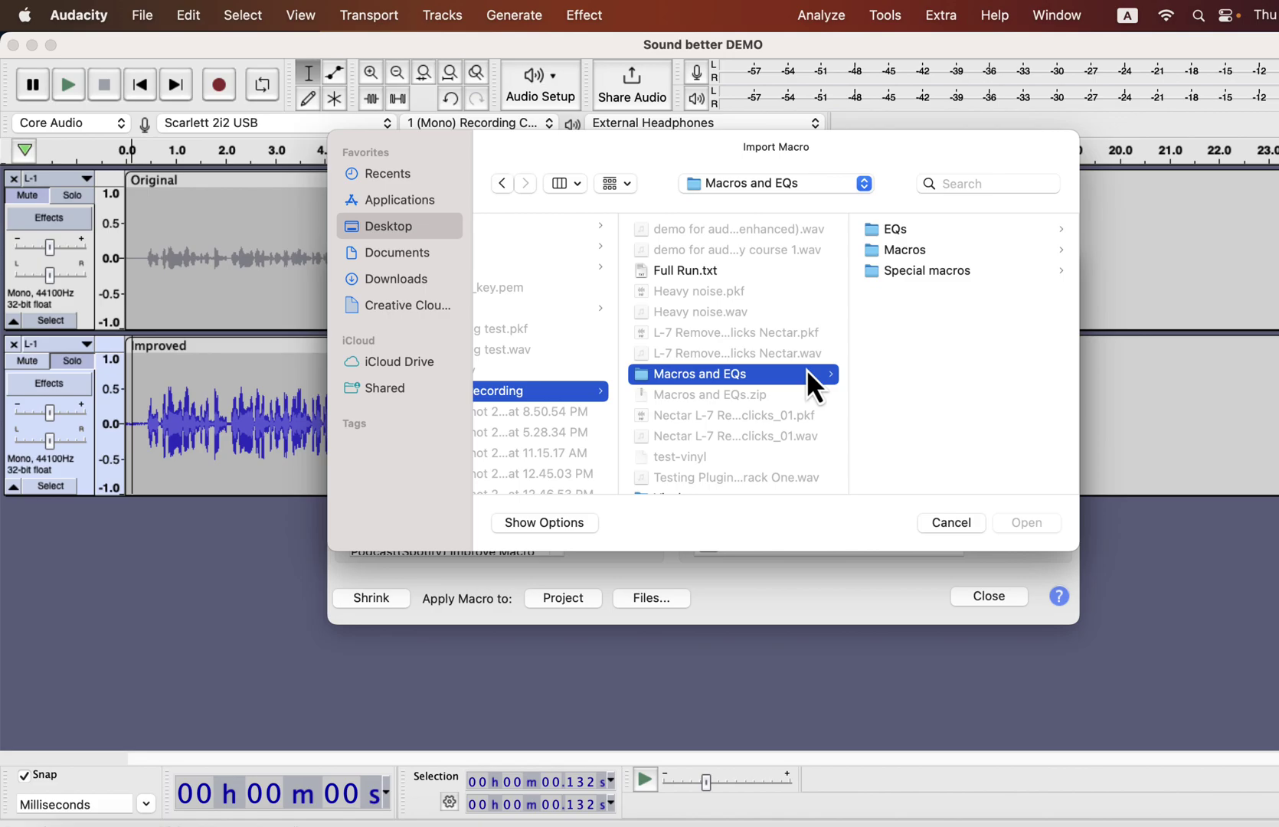
click(926, 249)
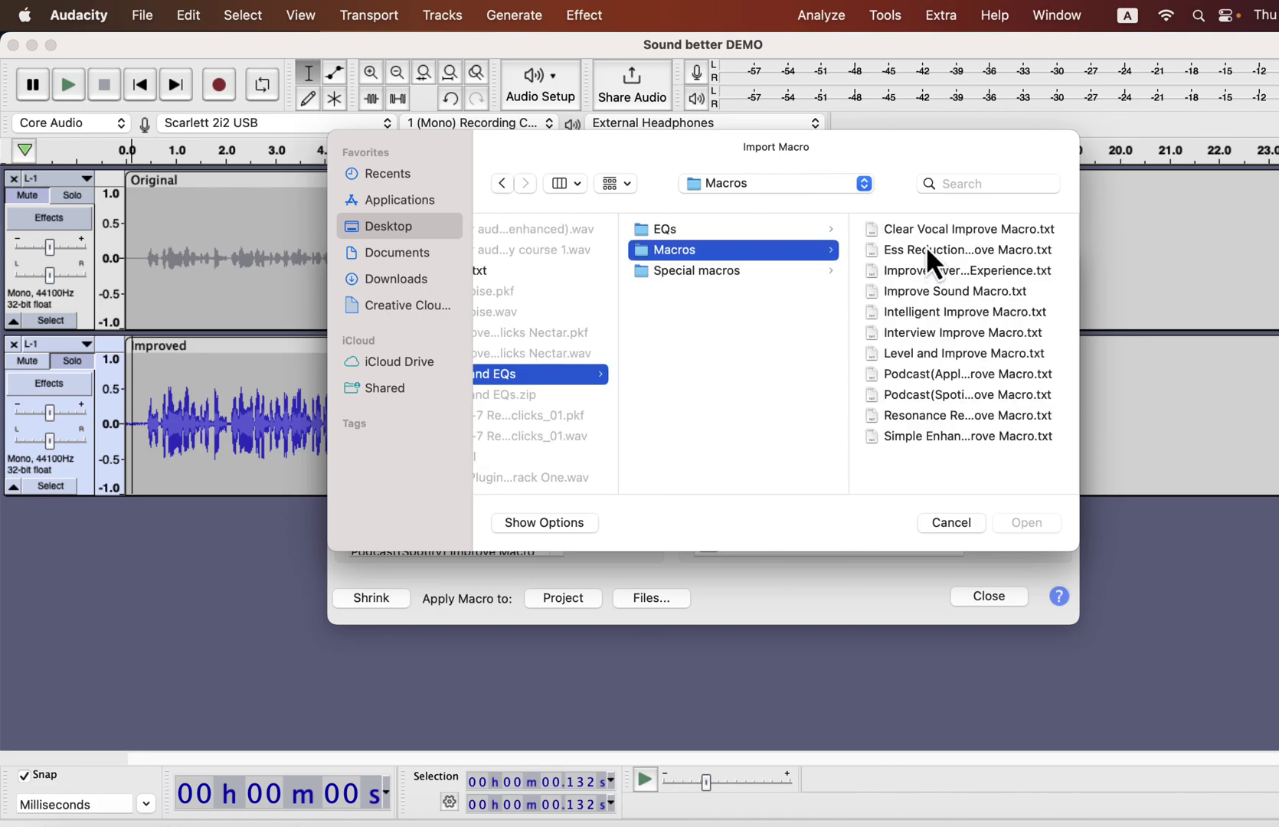
- Preview the Clear Vocal, Ess Reduction, Improve Sound, Intelligent and Interview macro files, then cancel the import
click(923, 233)
click(791, 256)
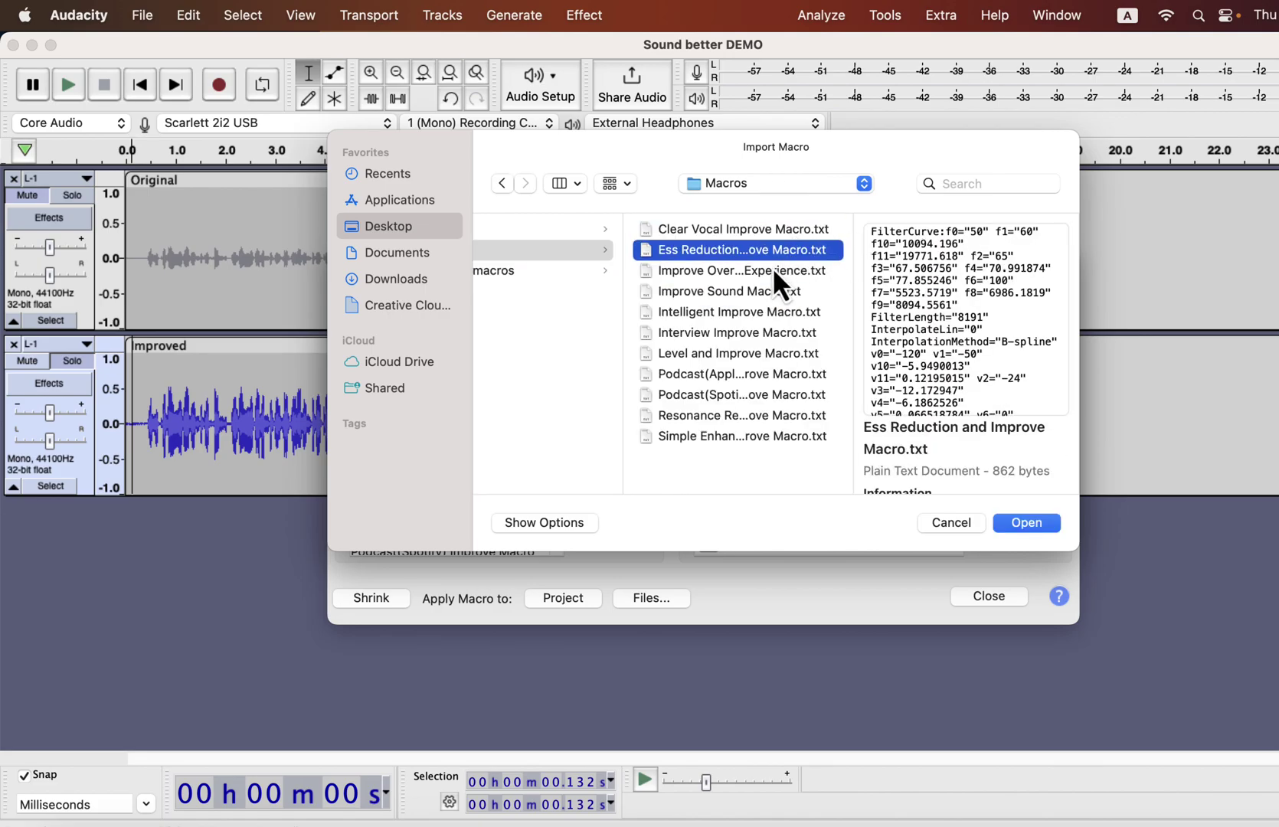
click(771, 268)
click(762, 292)
click(759, 312)
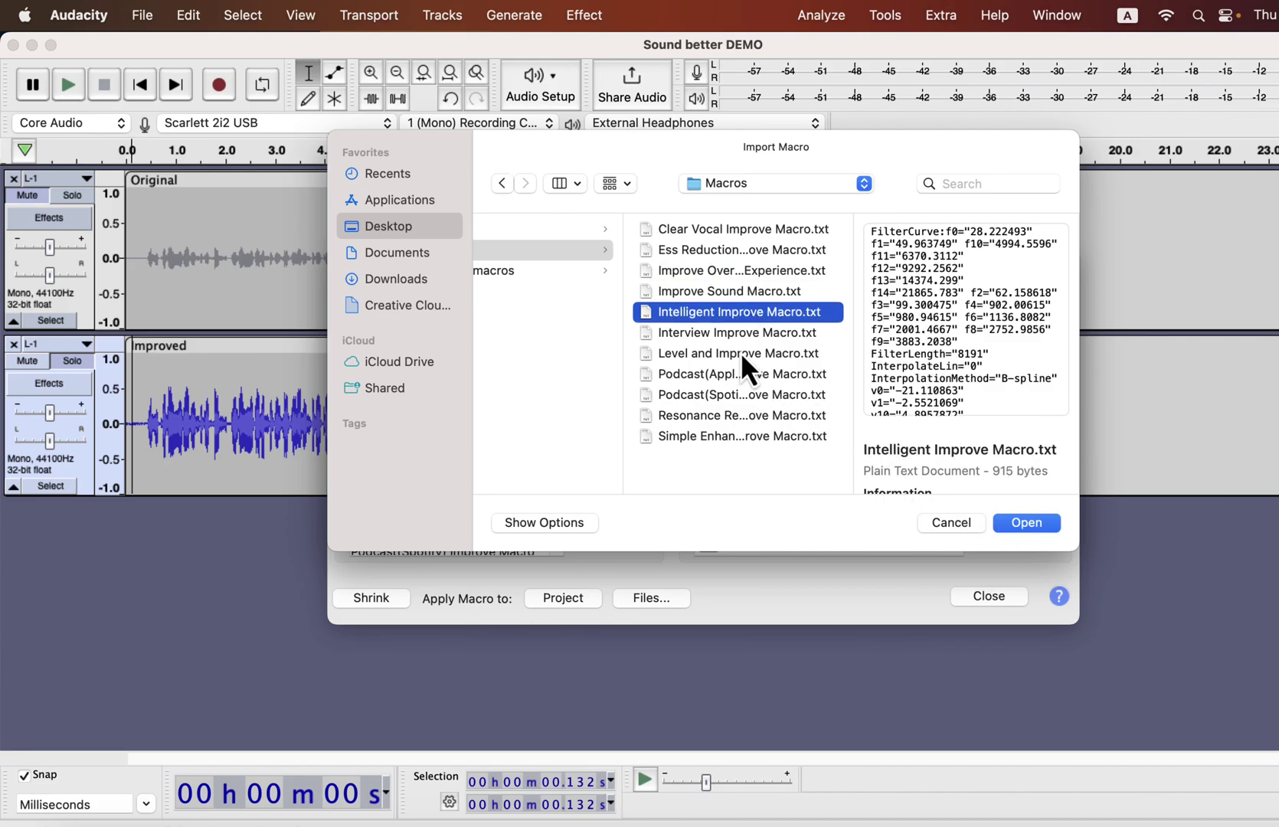
click(739, 334)
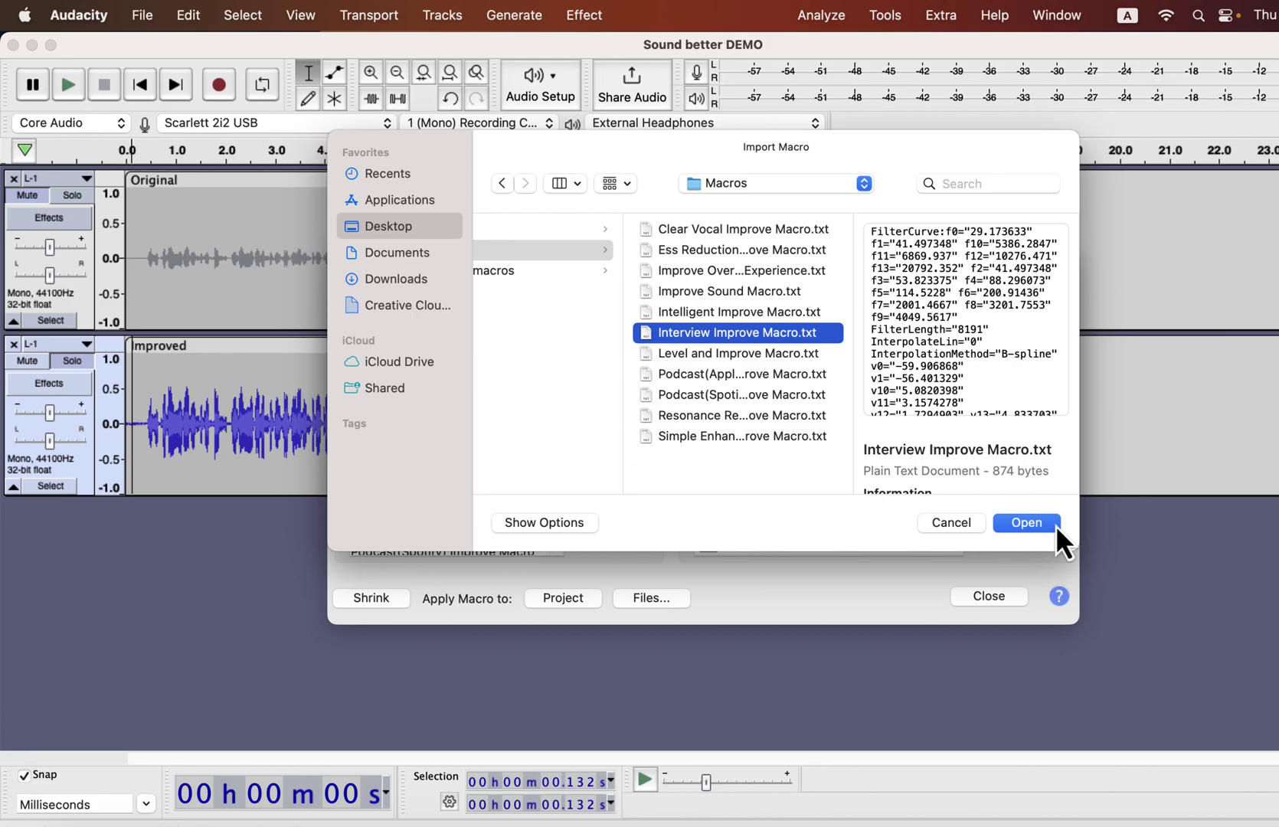
click(950, 523)
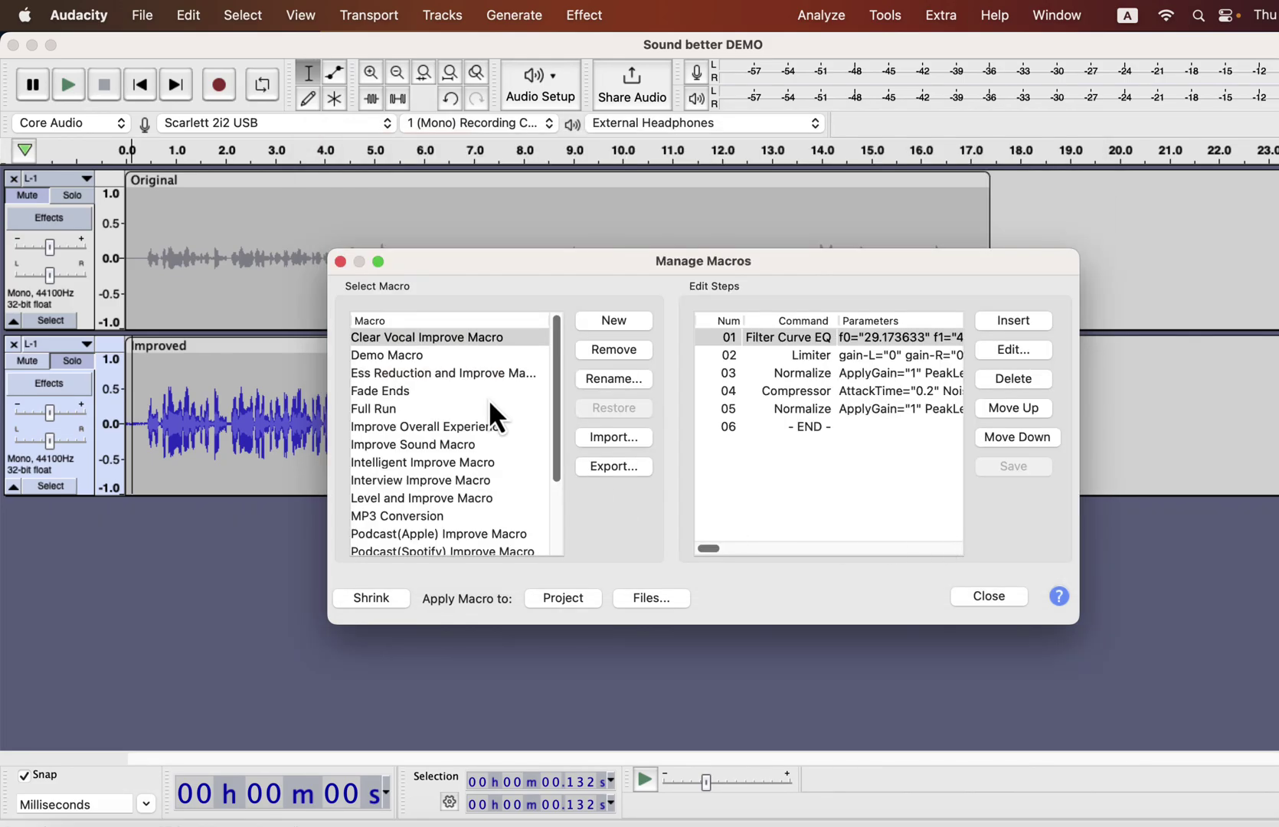
- View the steps of Clear Vocal, Ess Reduction, Improve Sound and Podcast(Apple) macros, then close the manager
click(439, 337)
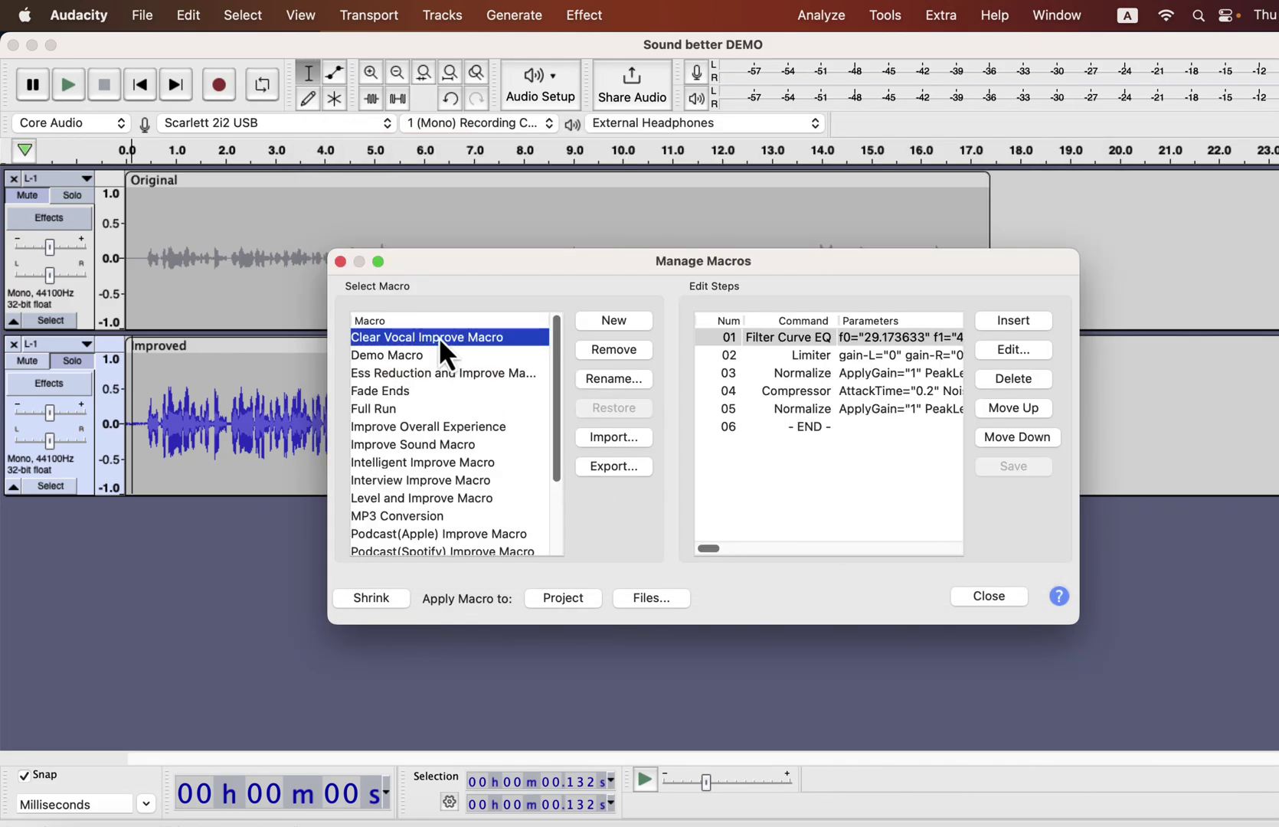
click(420, 372)
click(420, 445)
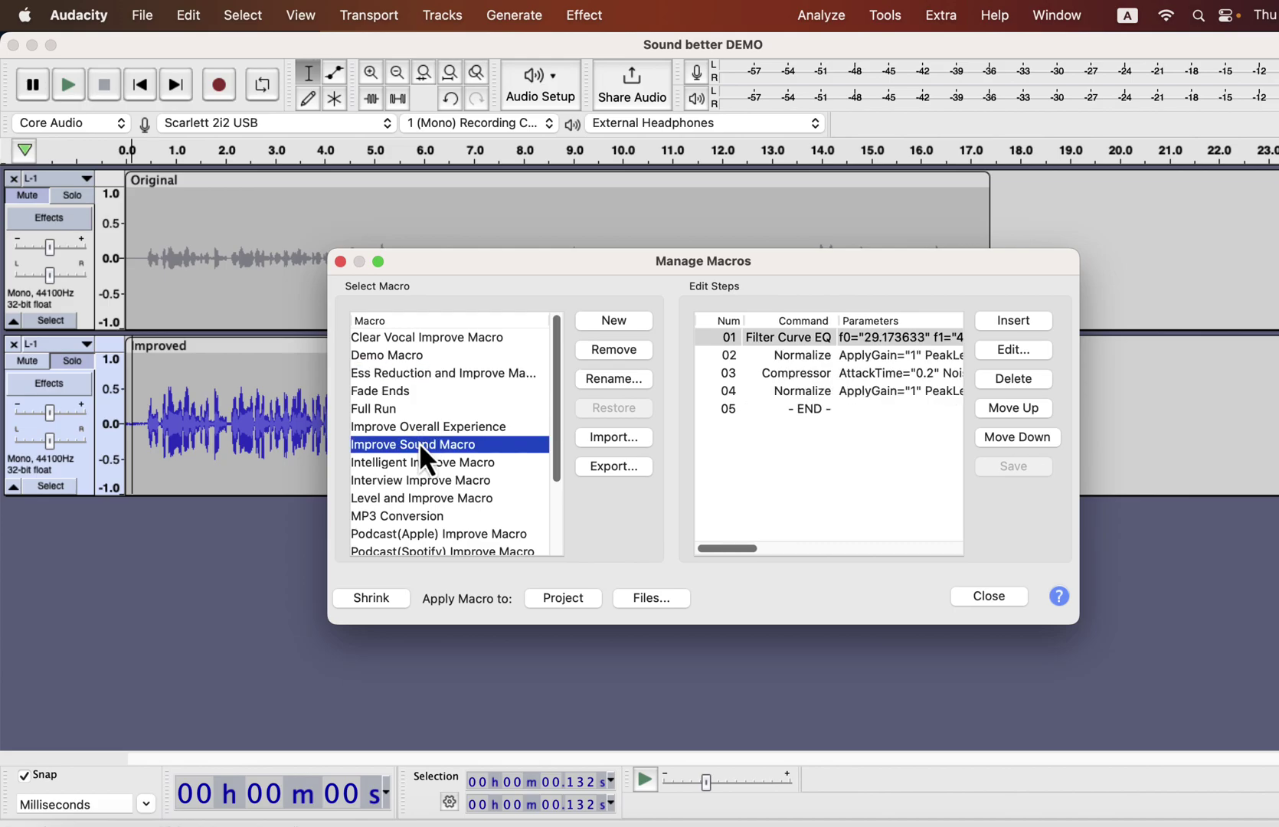
scroll(421, 447, down, 3)
click(420, 445)
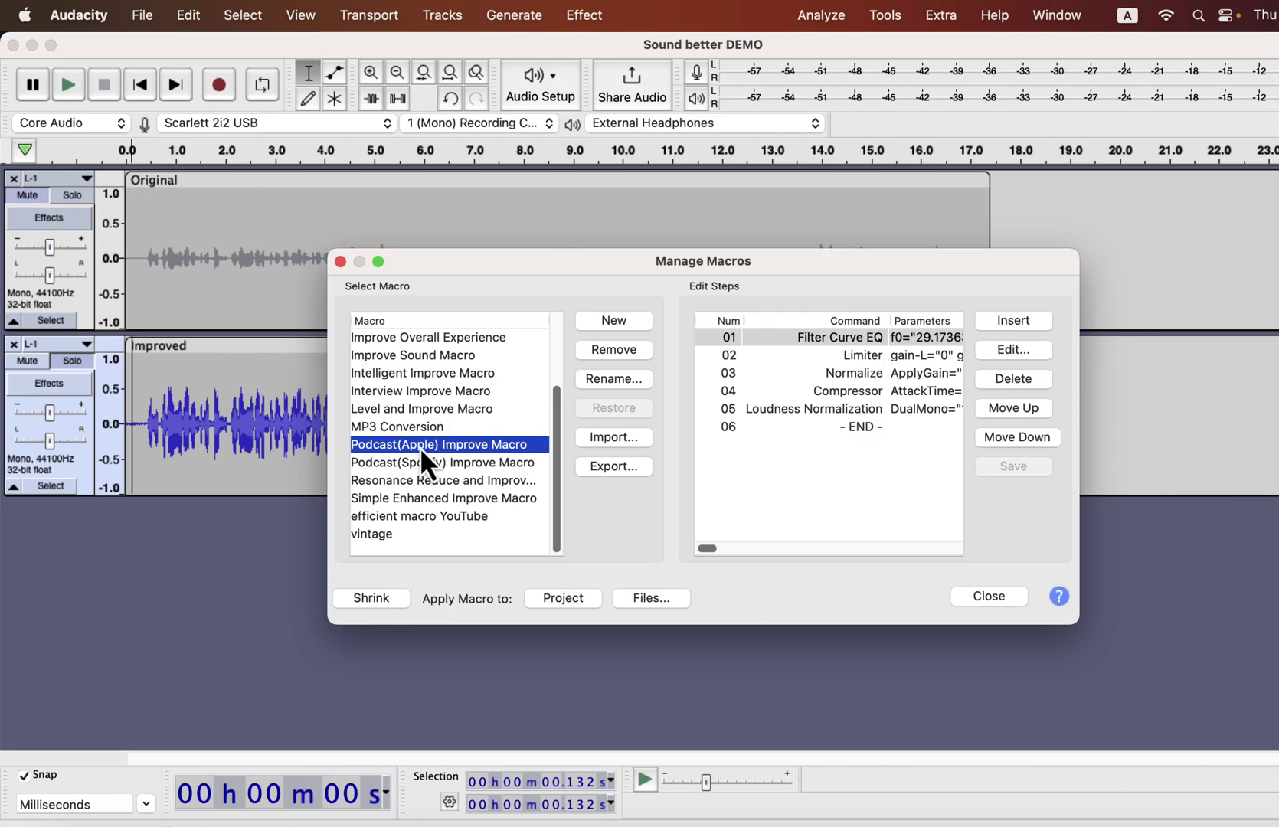
click(341, 263)
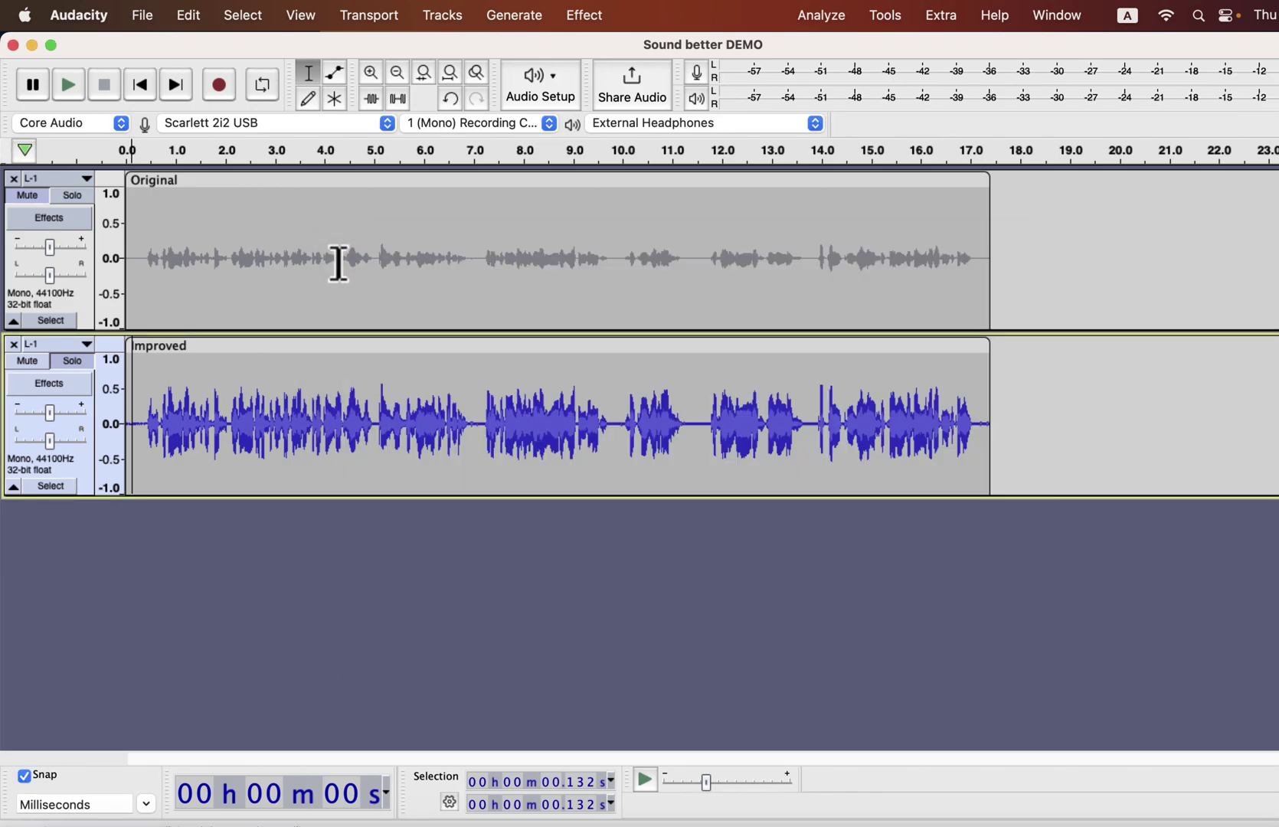
- Solo Original, select its entire clip, and apply Normalize with a -3.0 dB peak amplitude
click(83, 196)
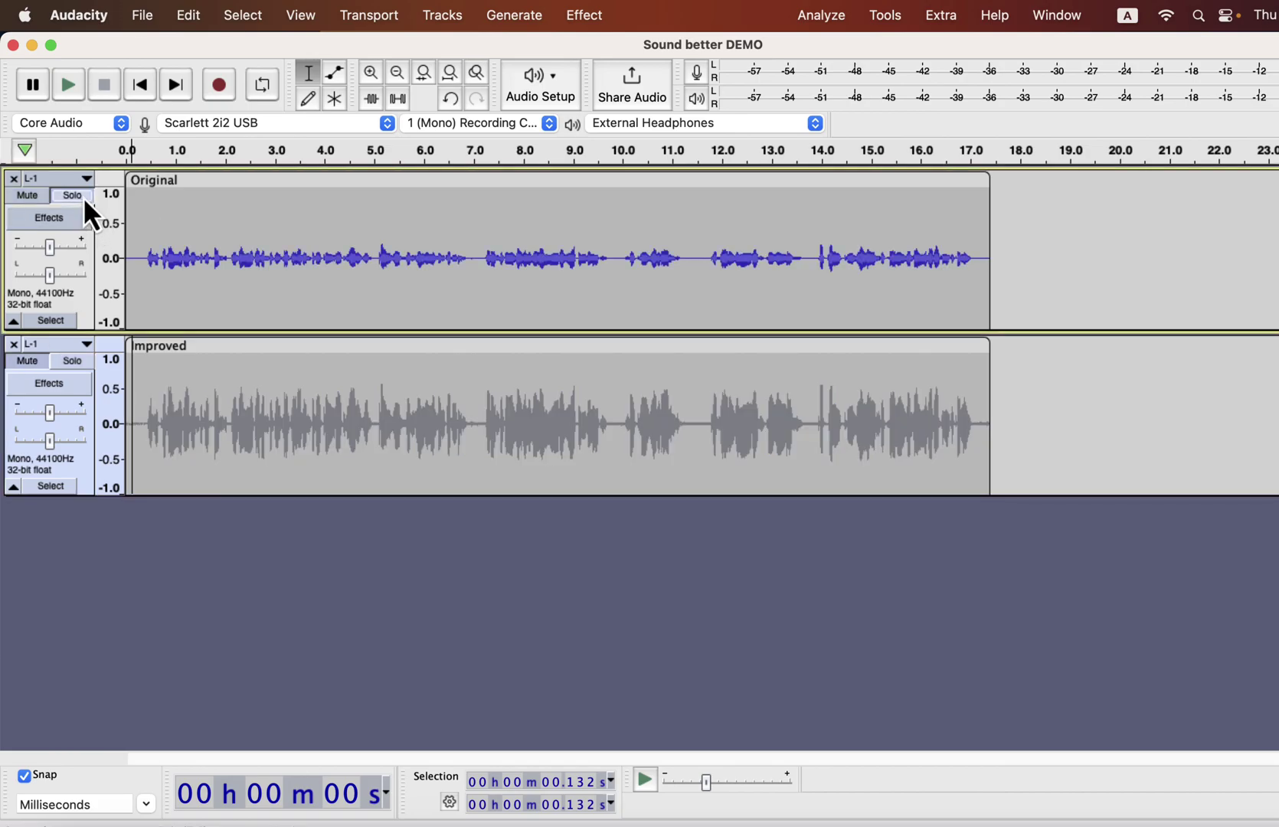
double_click(319, 240)
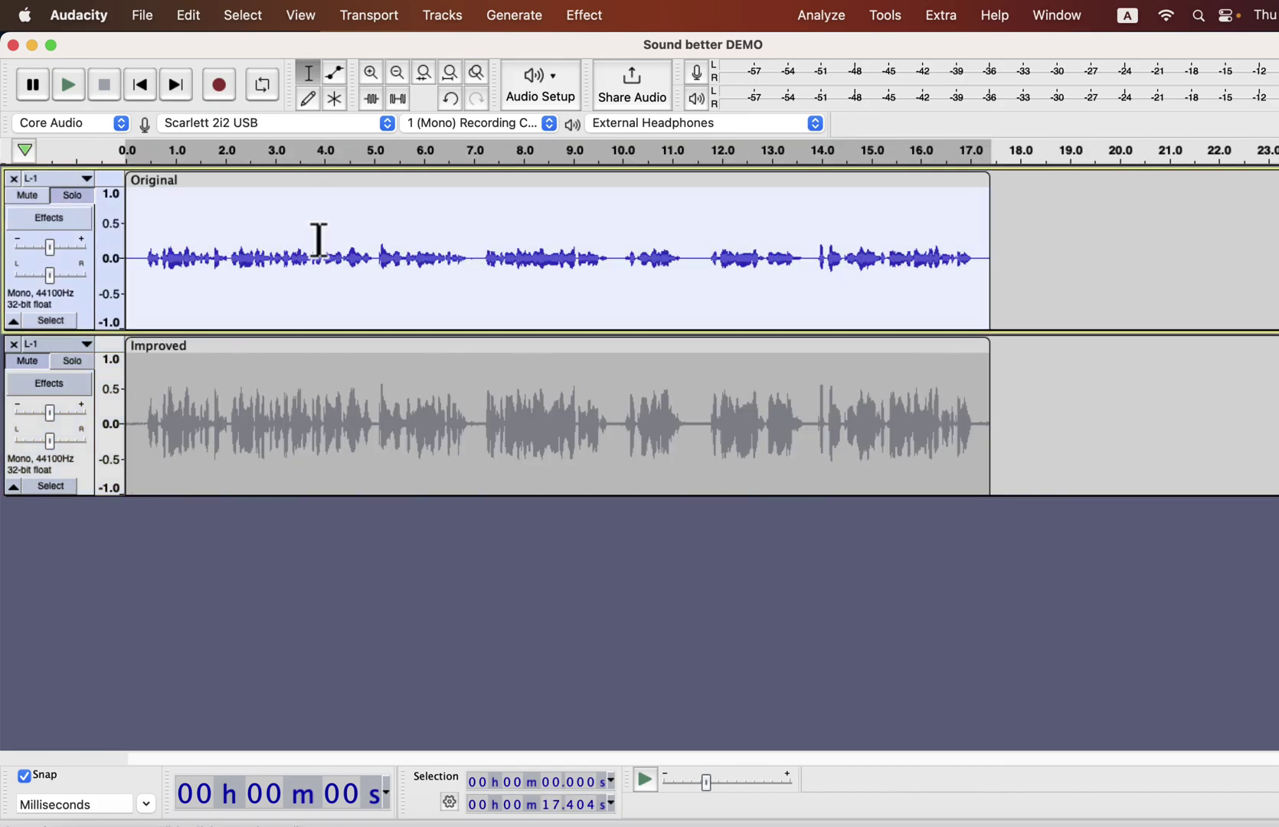
click(600, 12)
mouse_move(608, 141)
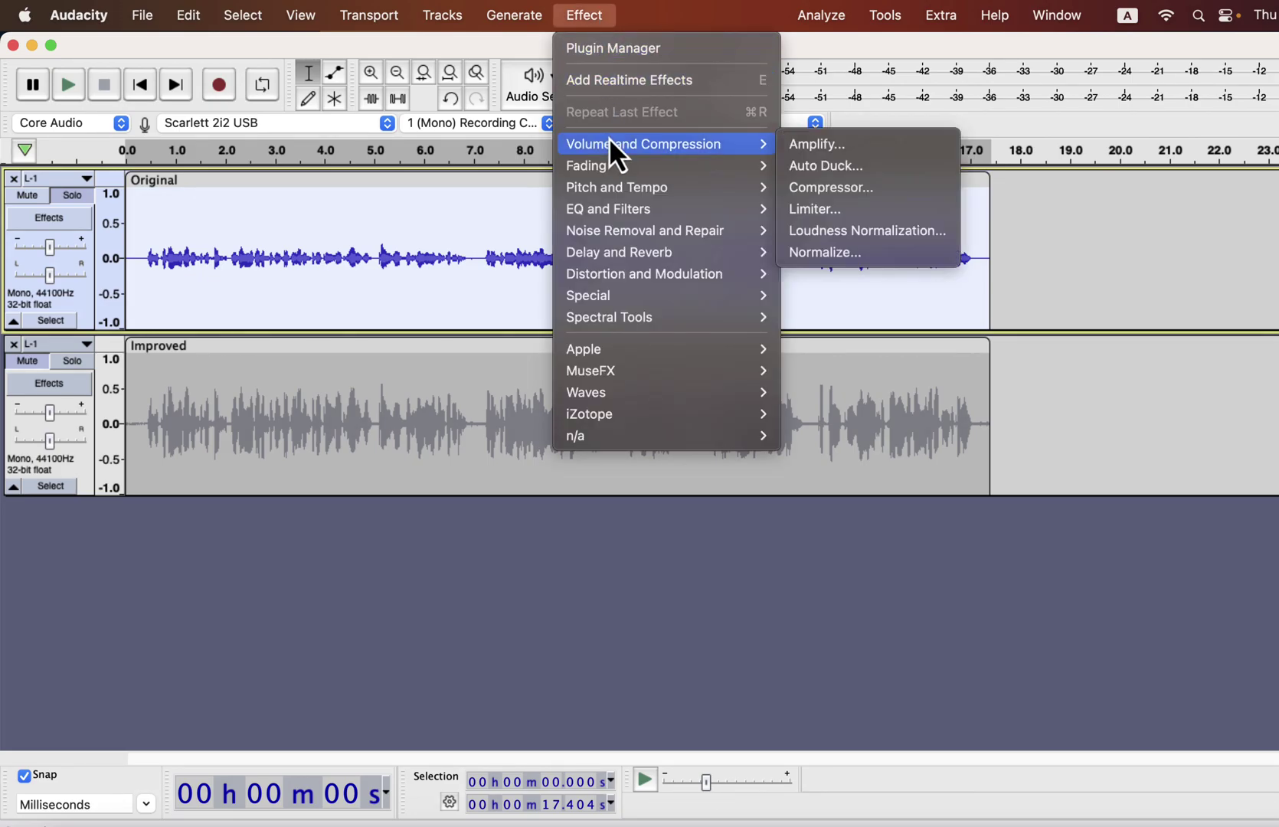
click(810, 253)
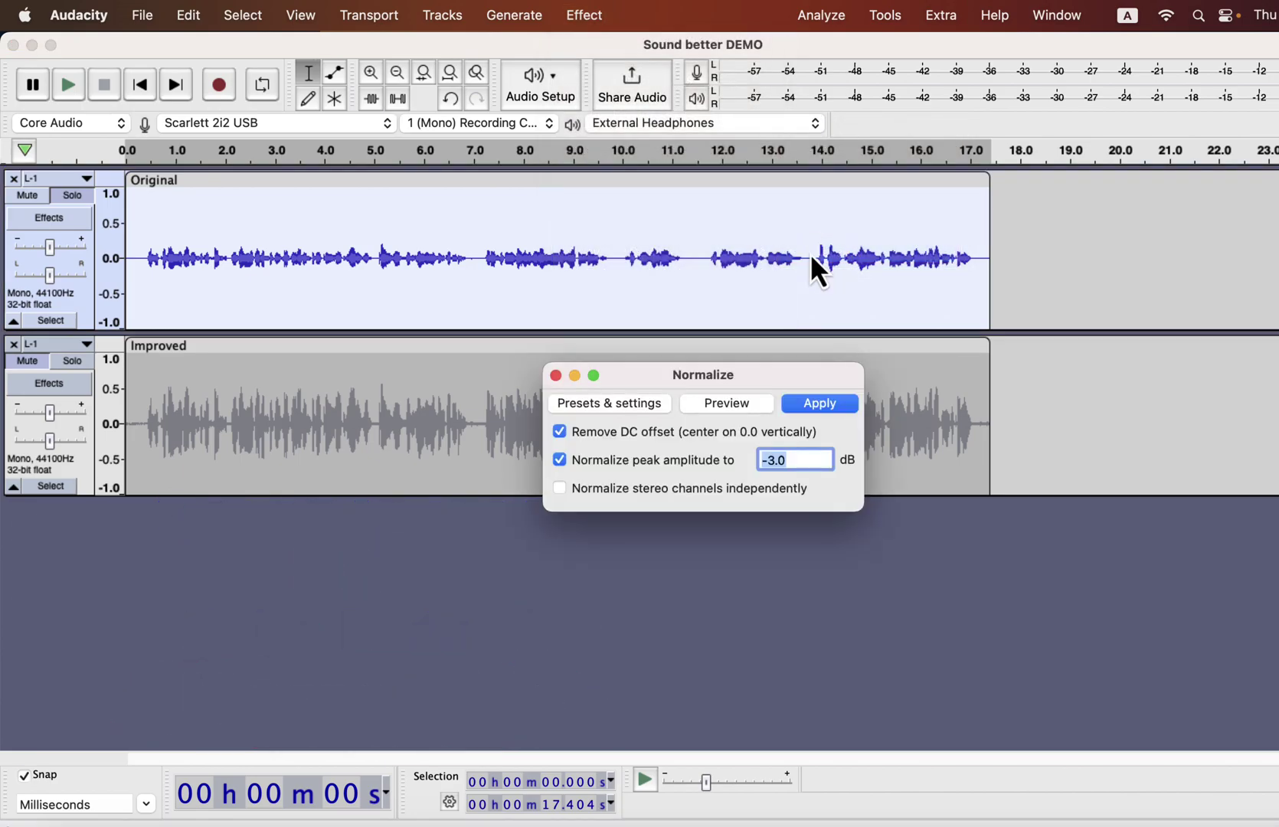
double_click(778, 461)
click(819, 402)
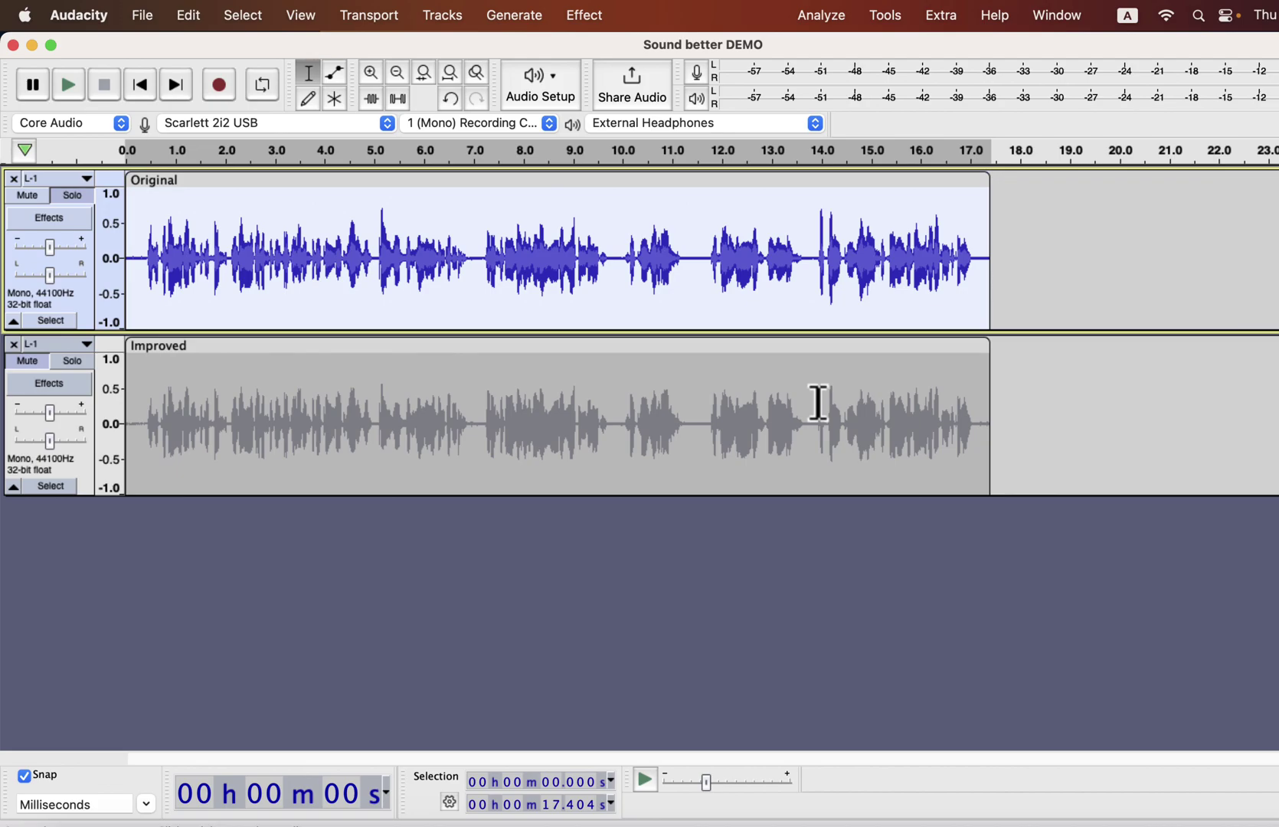
- Play the soloed, normalized Original track from near its beginning
click(131, 259)
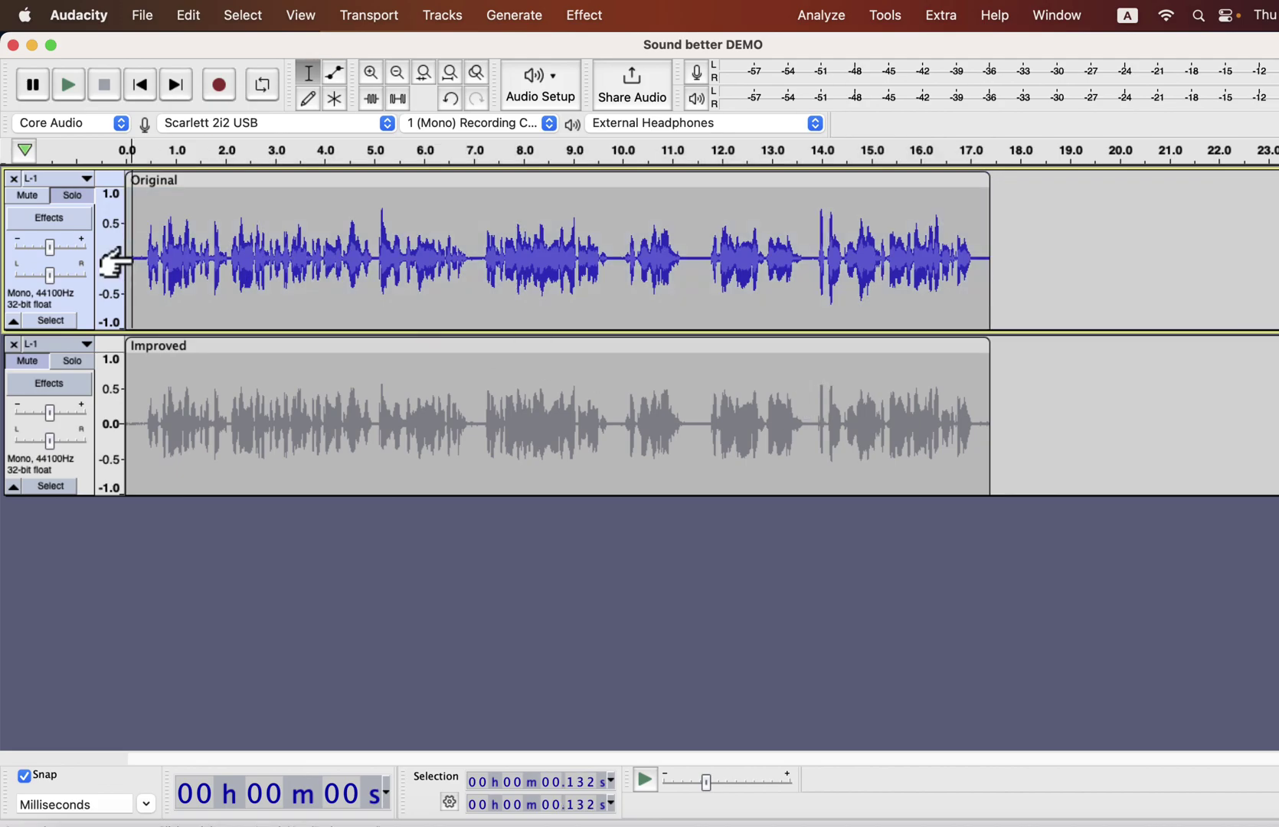
key(space)
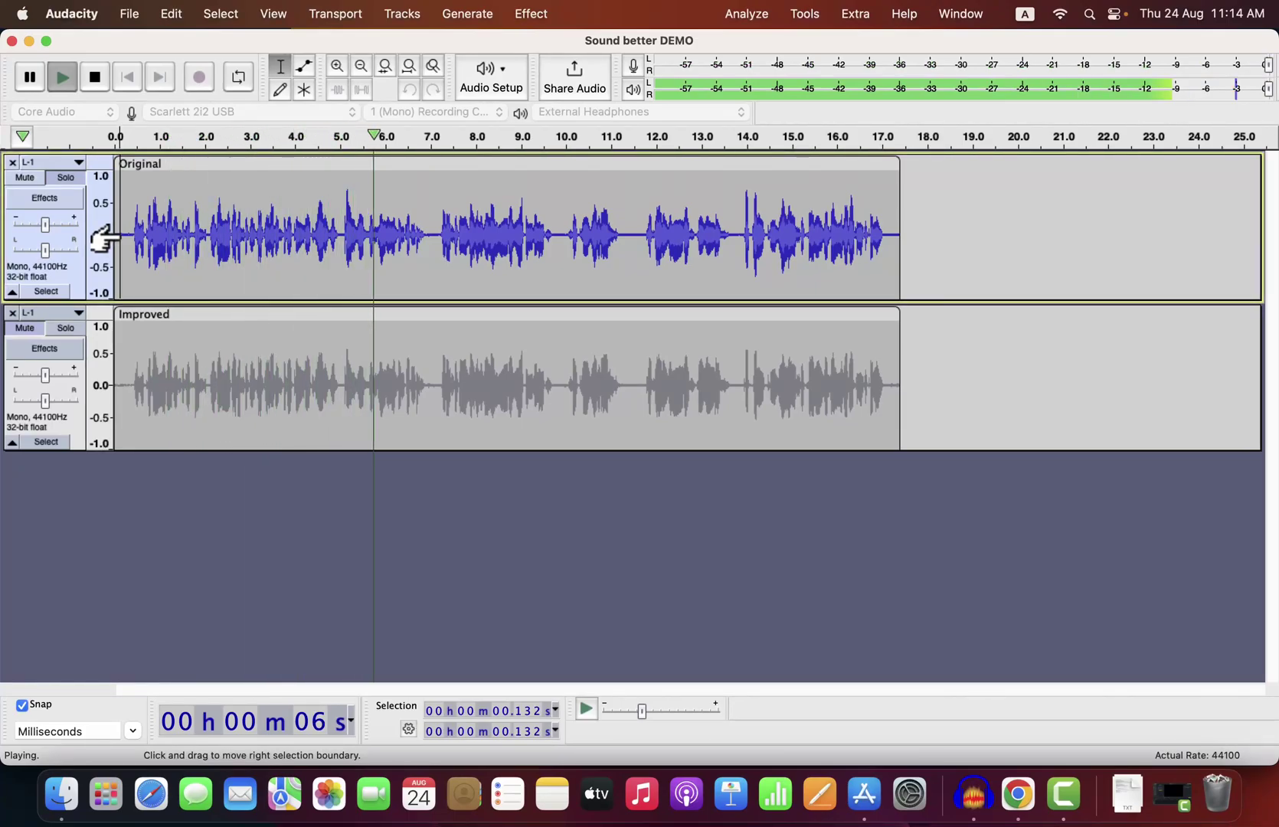
- Stop playback, zoom in, select the 11.29–11.70 s silent gap and get a Noise Reduction profile
key(space)
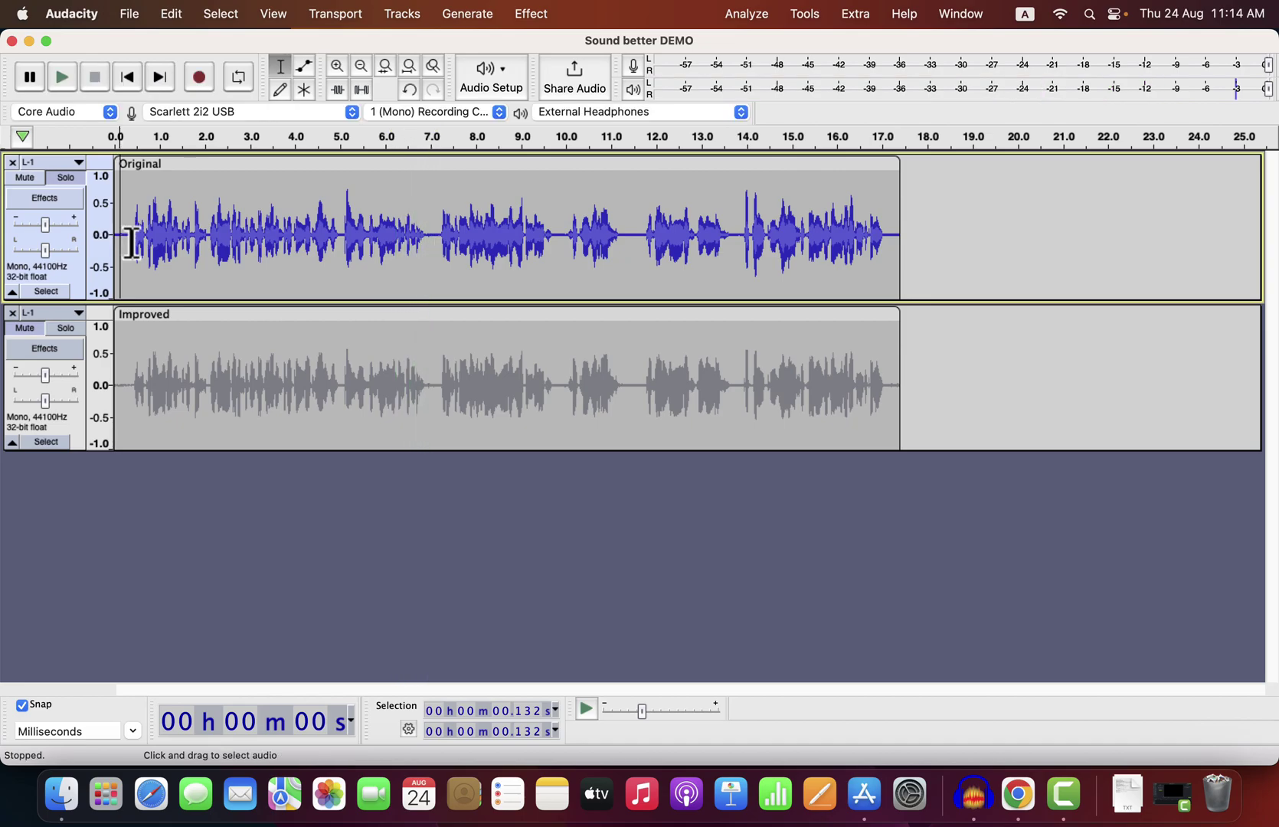
scroll(132, 243, up, 3)
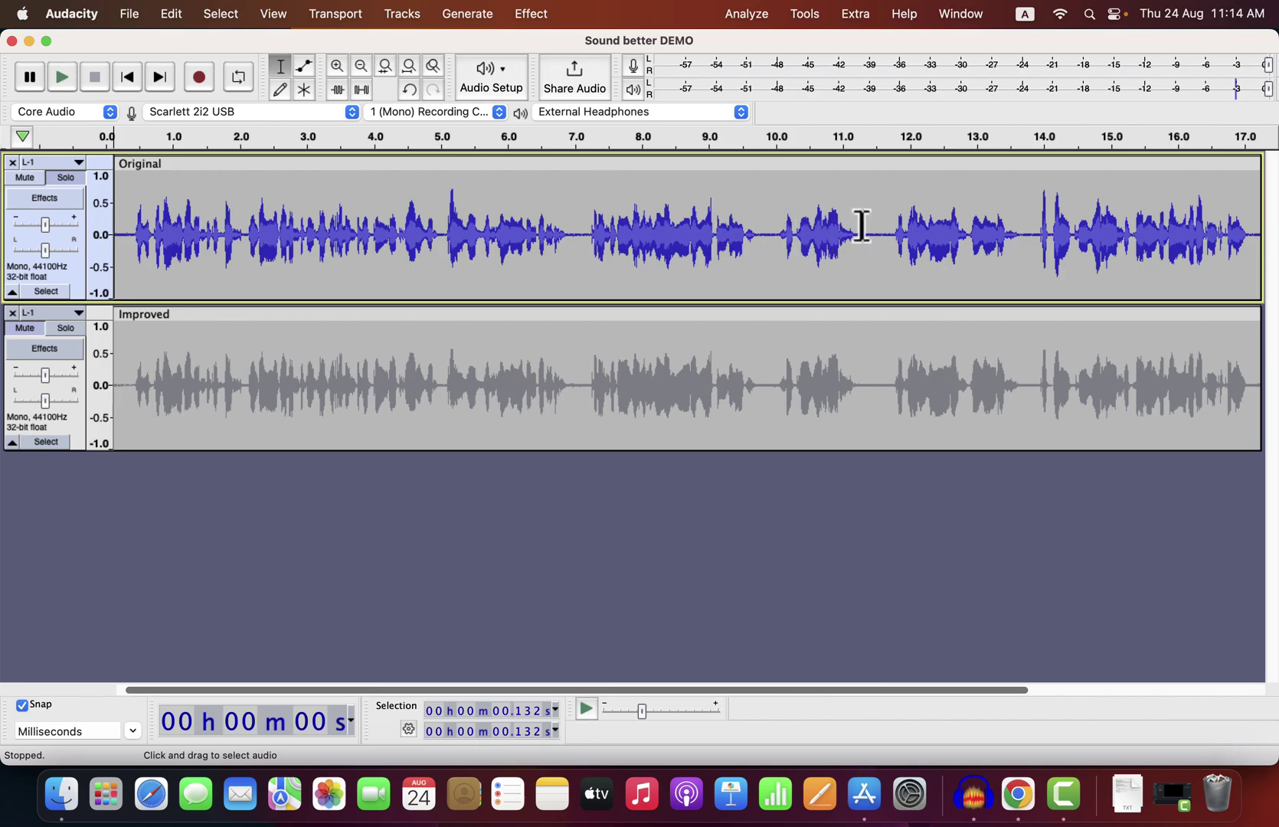
drag(863, 228, 889, 265)
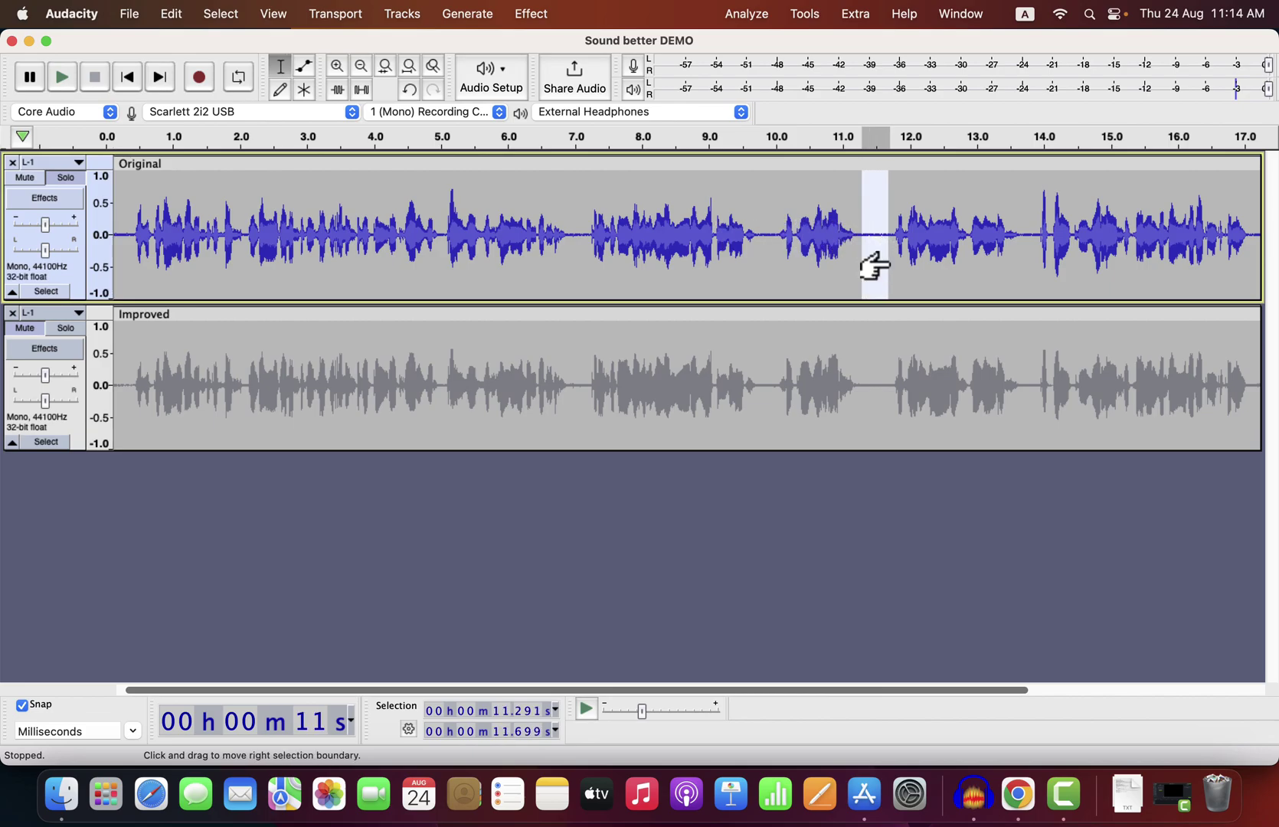
click(536, 14)
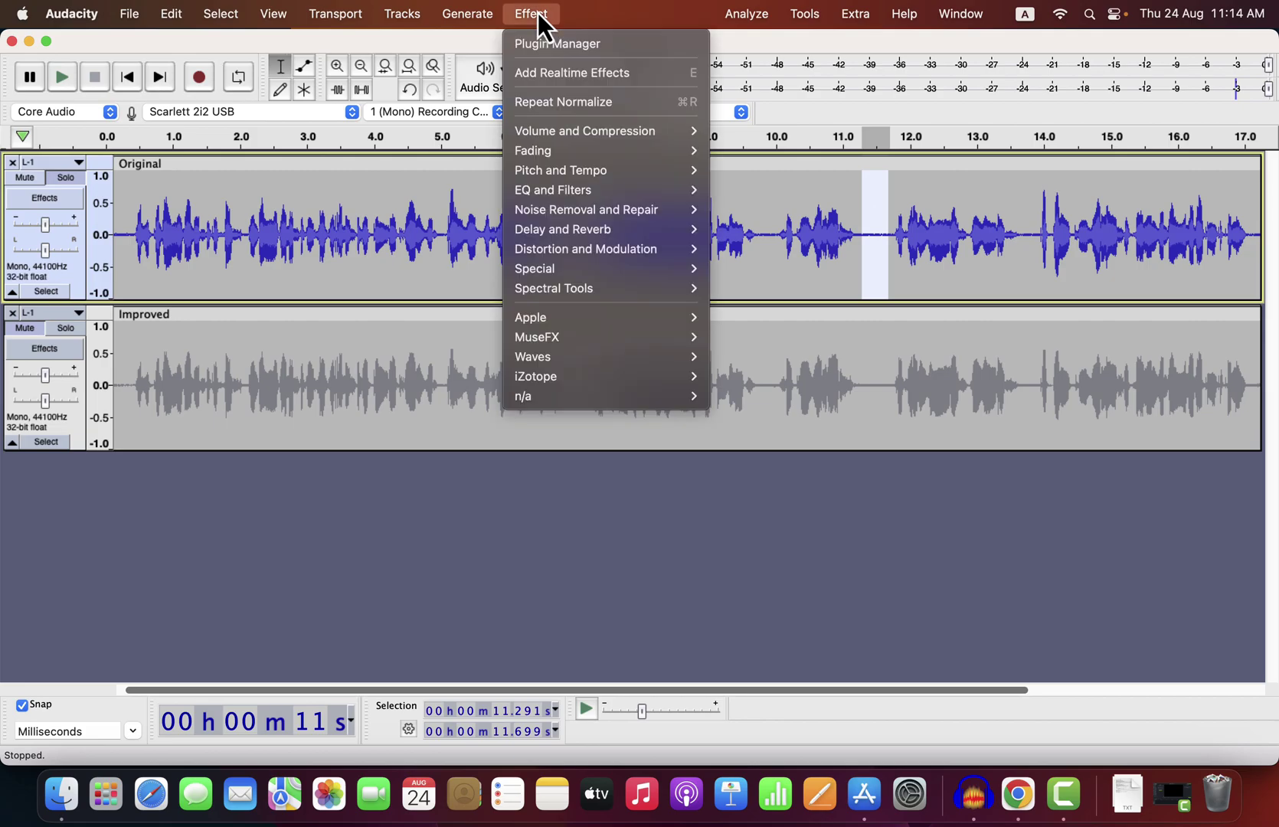
mouse_move(566, 206)
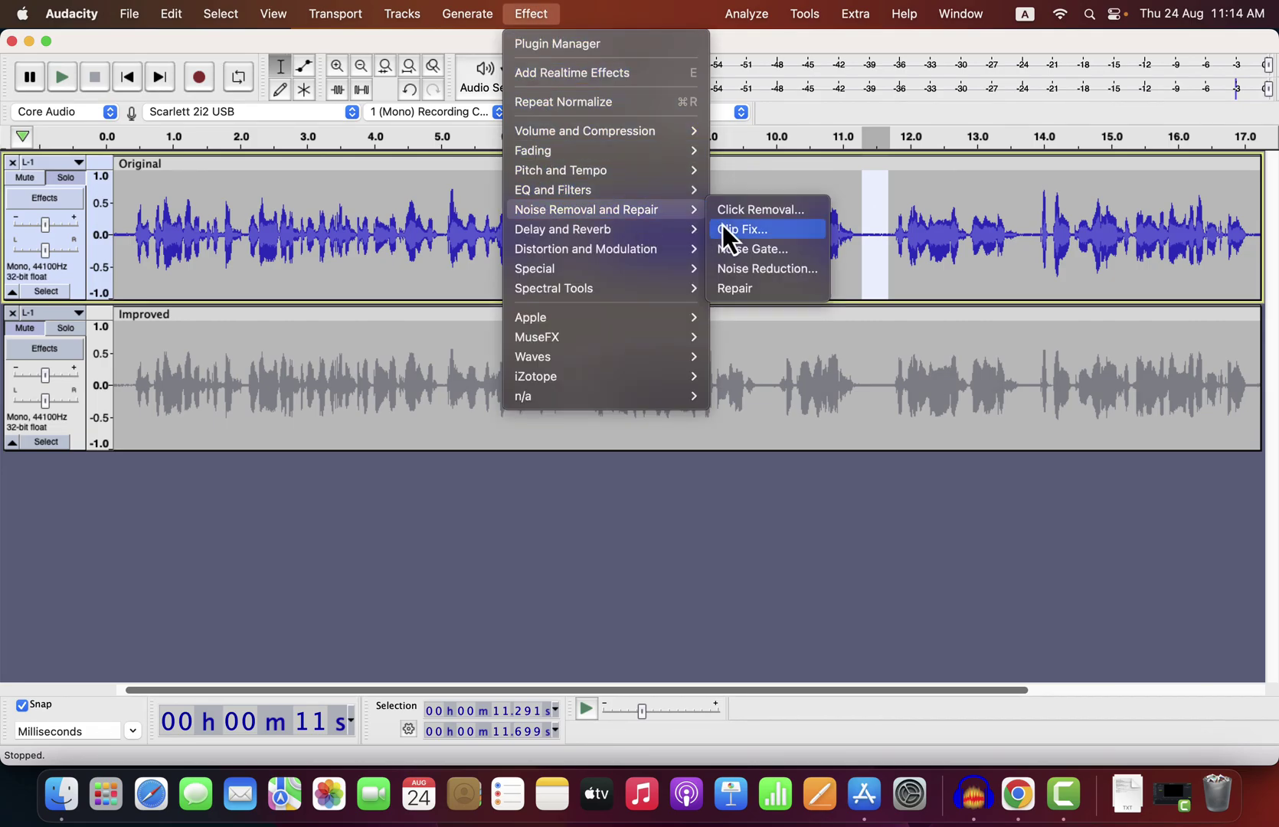
click(727, 270)
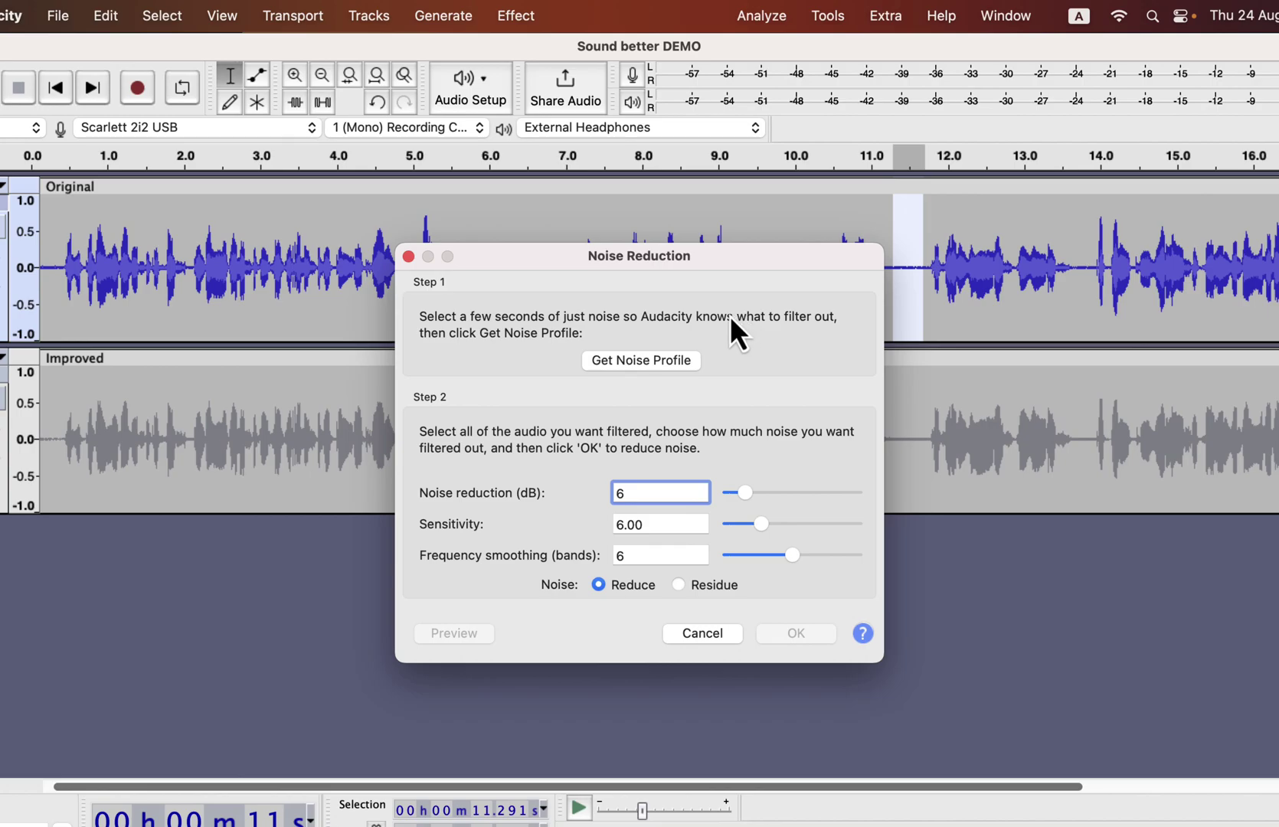
click(618, 368)
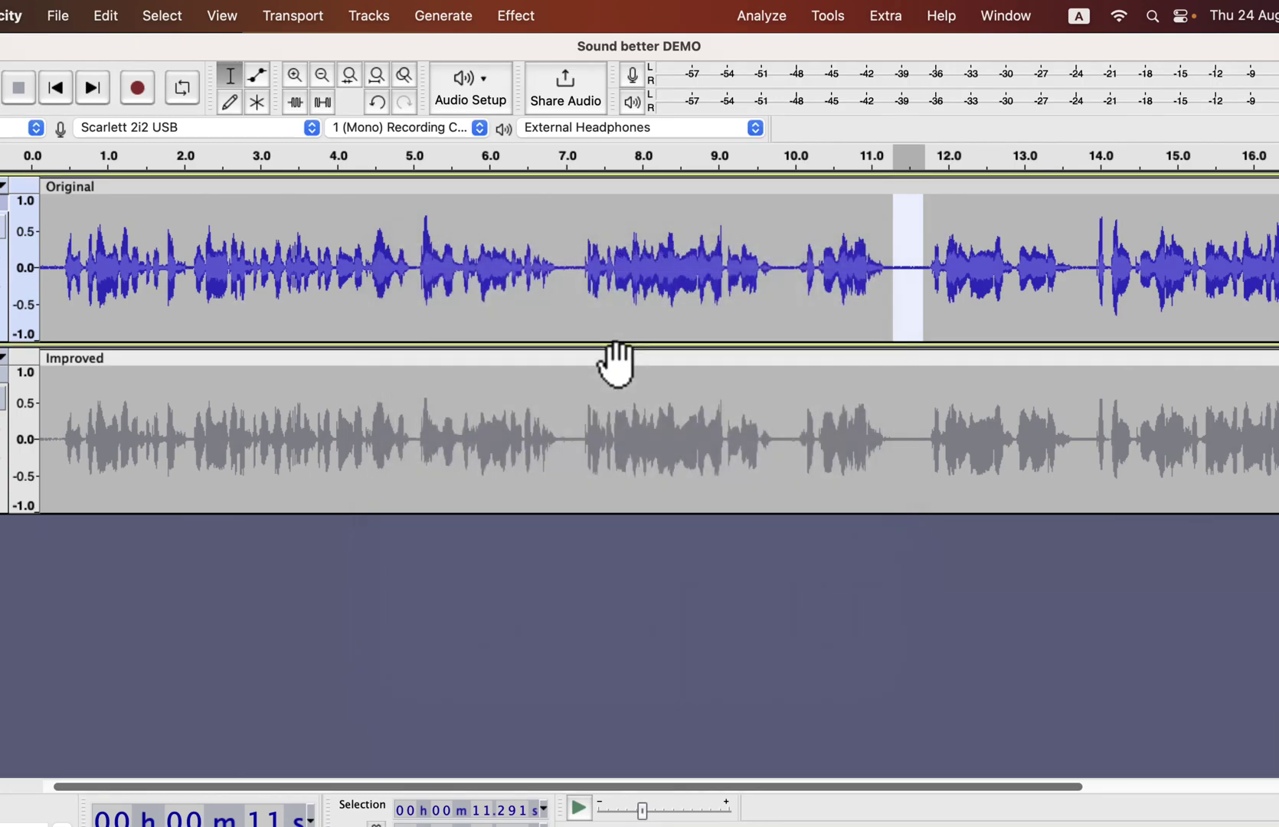
double_click(540, 300)
- Apply Noise Reduction at 9 dB, sensitivity 6.00, smoothing 6 bands to the whole Original clip
click(518, 15)
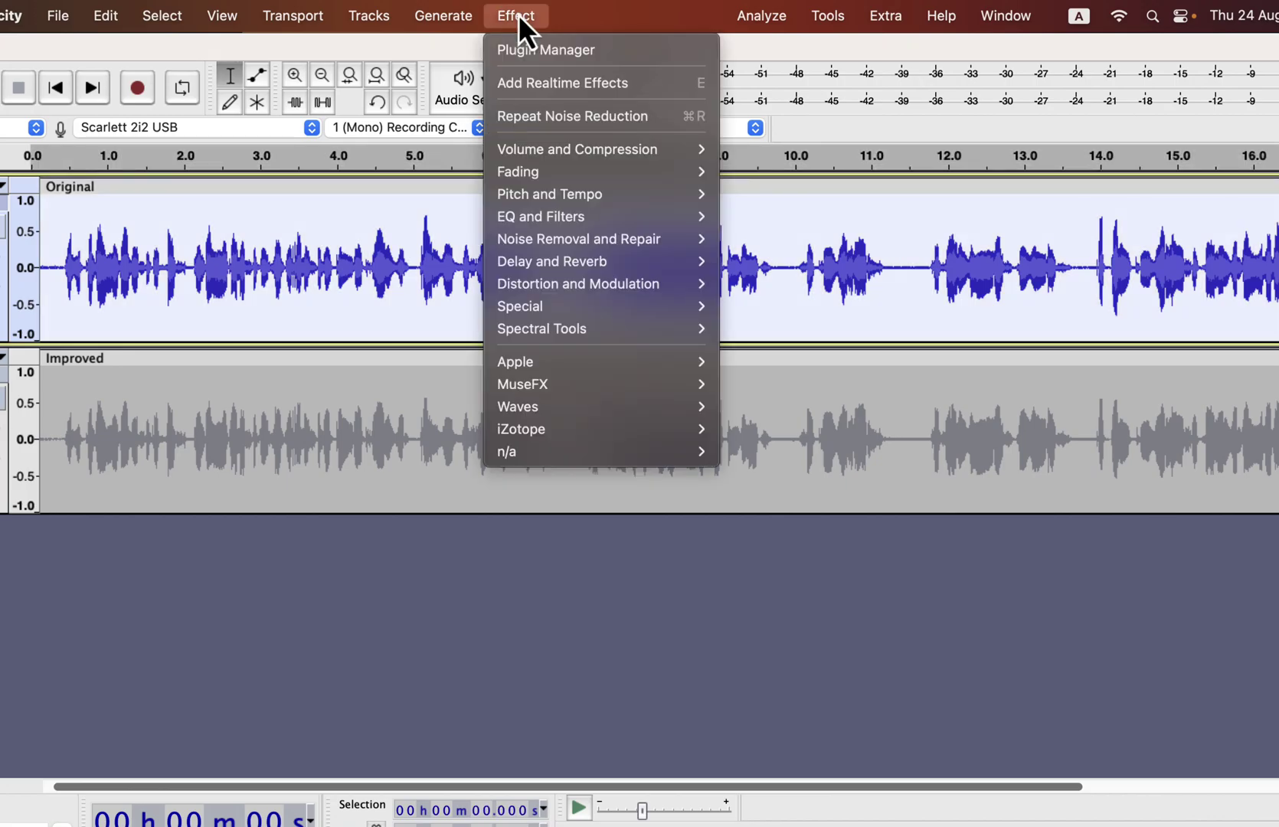
mouse_move(634, 238)
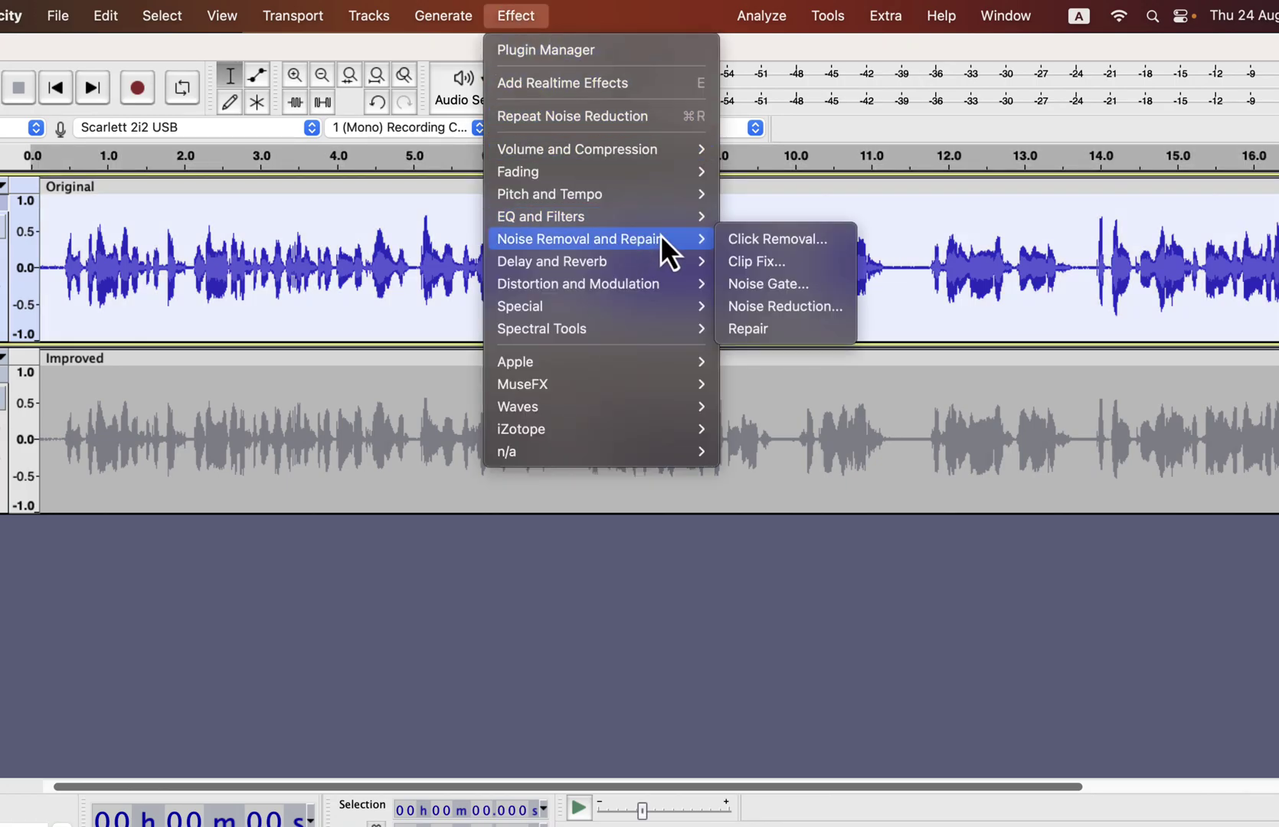
click(767, 311)
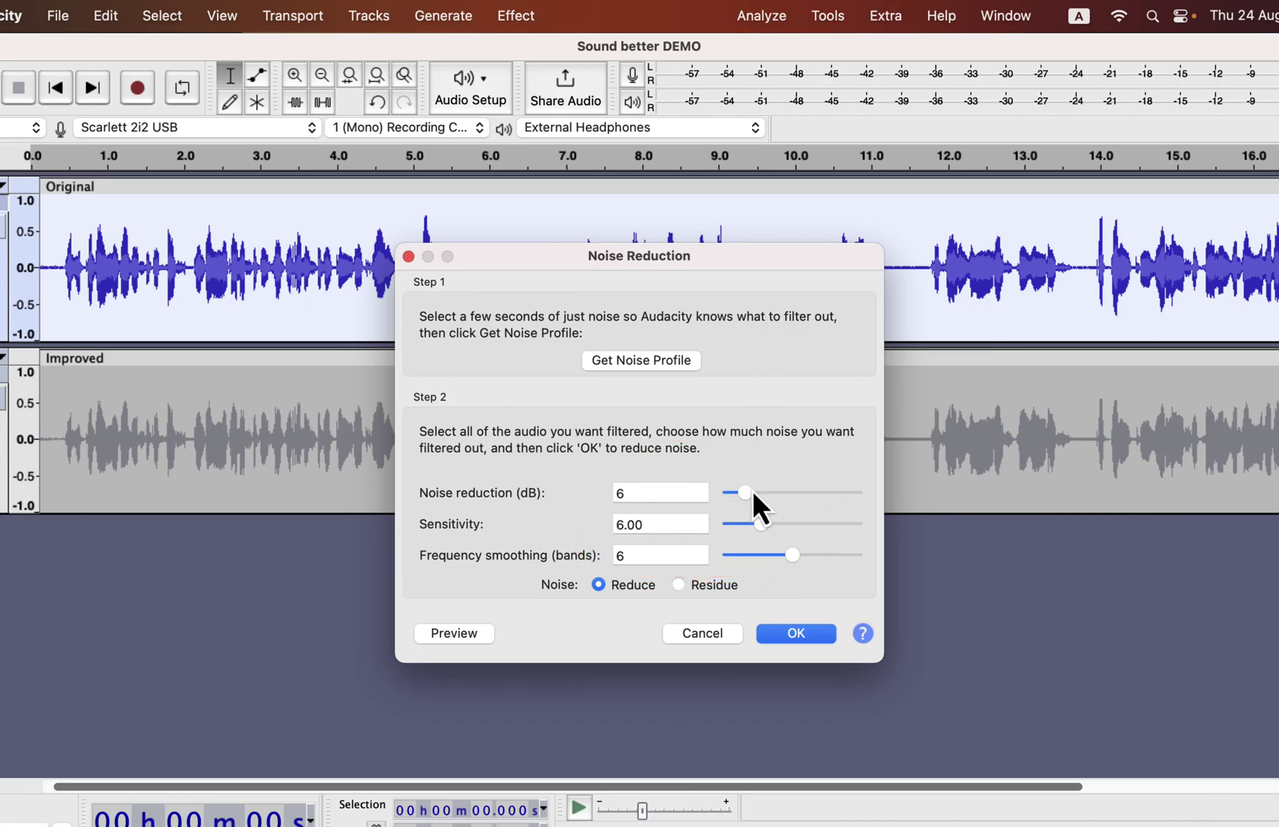
drag(748, 494, 762, 495)
drag(762, 494, 754, 492)
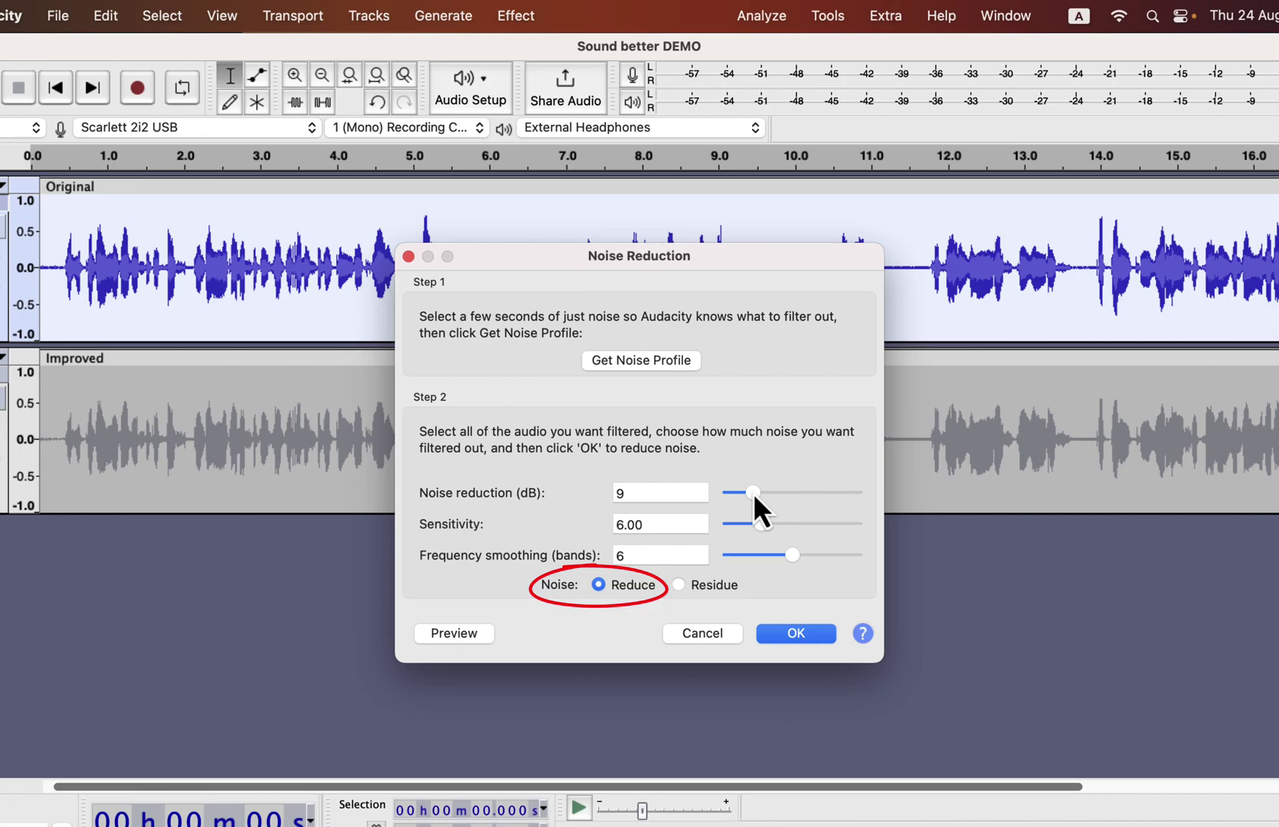
click(783, 632)
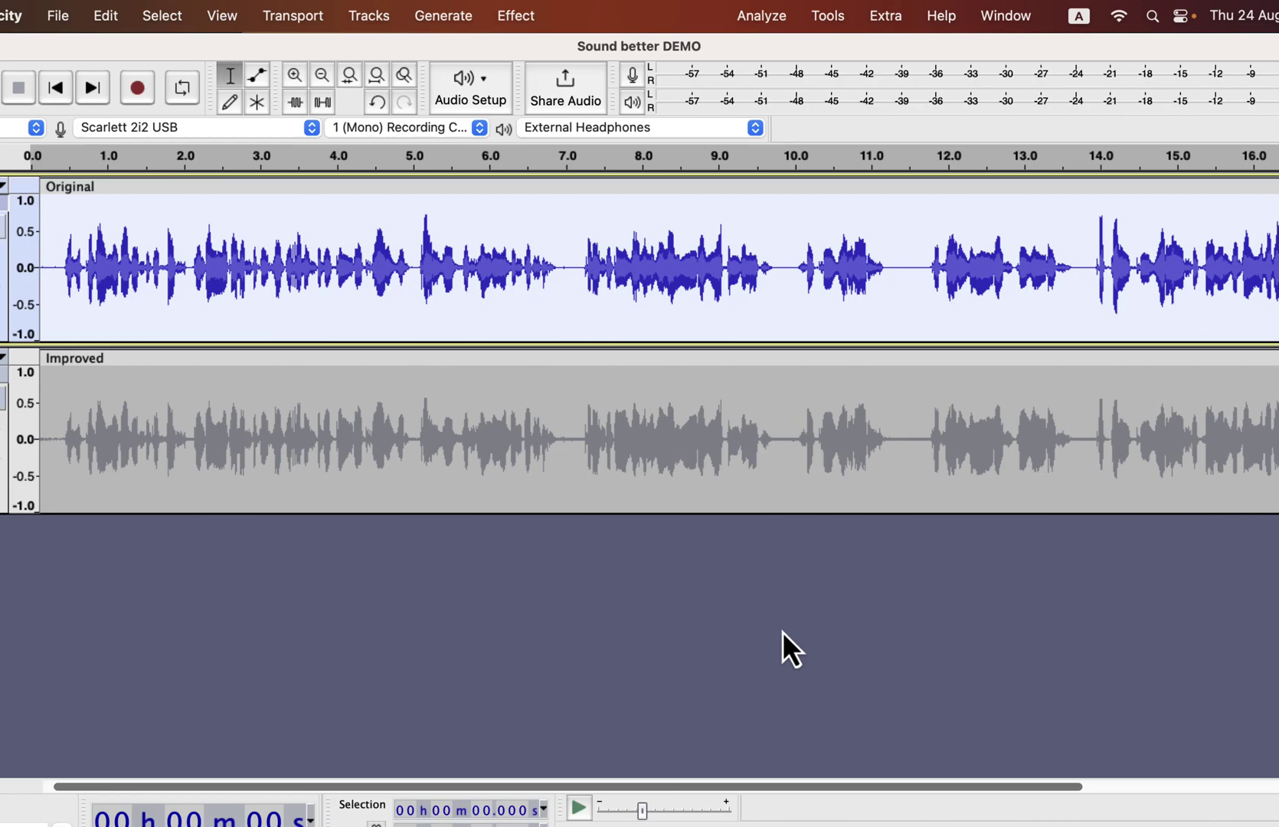
- Play the noise-reduced Original track from near its start, then stop it
click(49, 260)
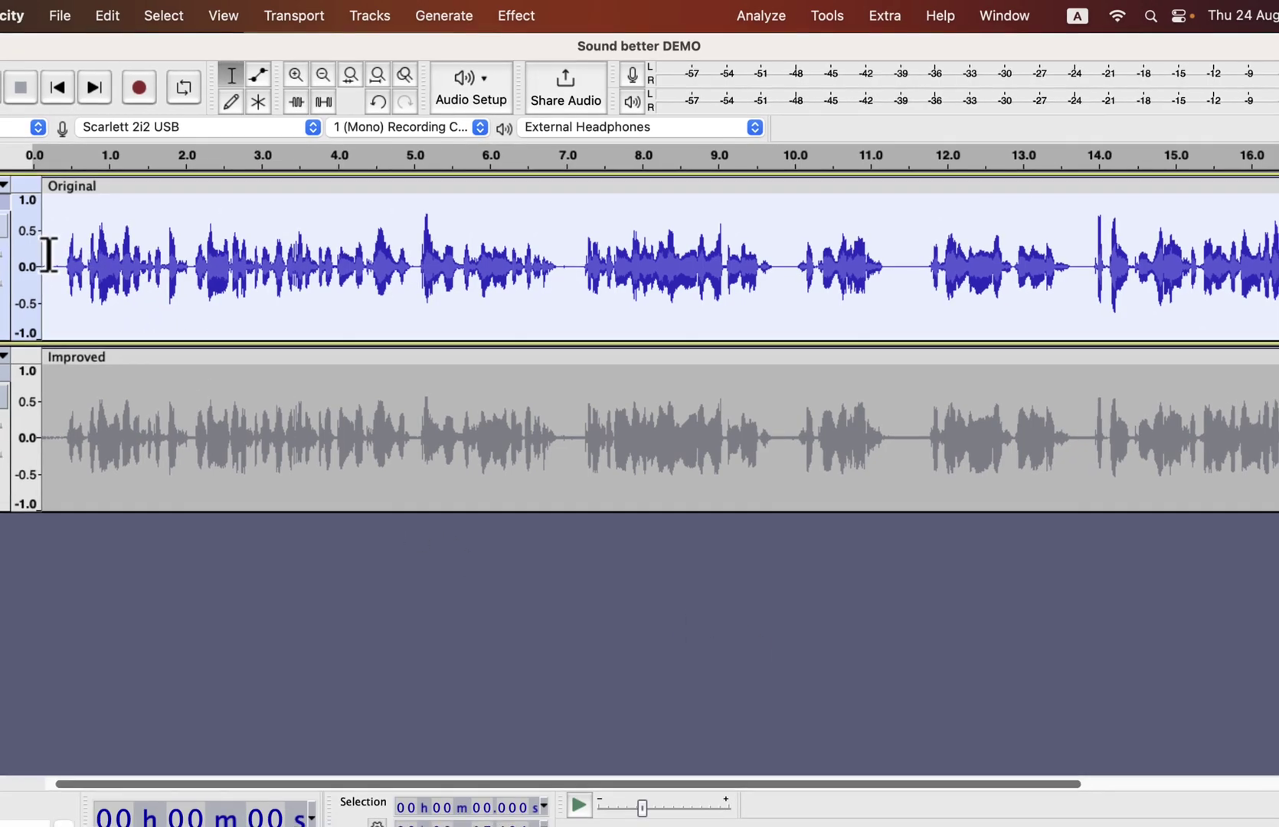
key(space)
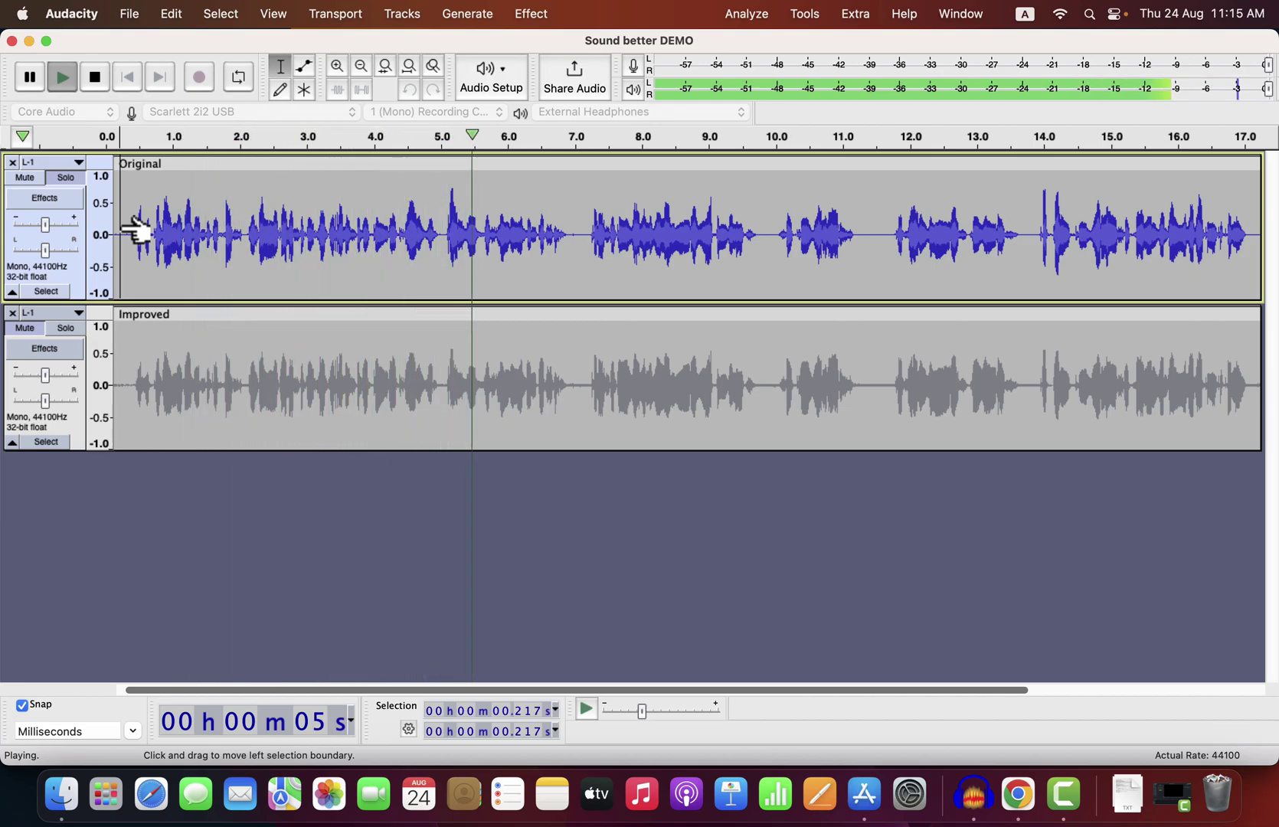
key(space)
- Select the whole Original clip and bring up Effect > EQ and Filters > Filter Curve EQ
key(super+a)
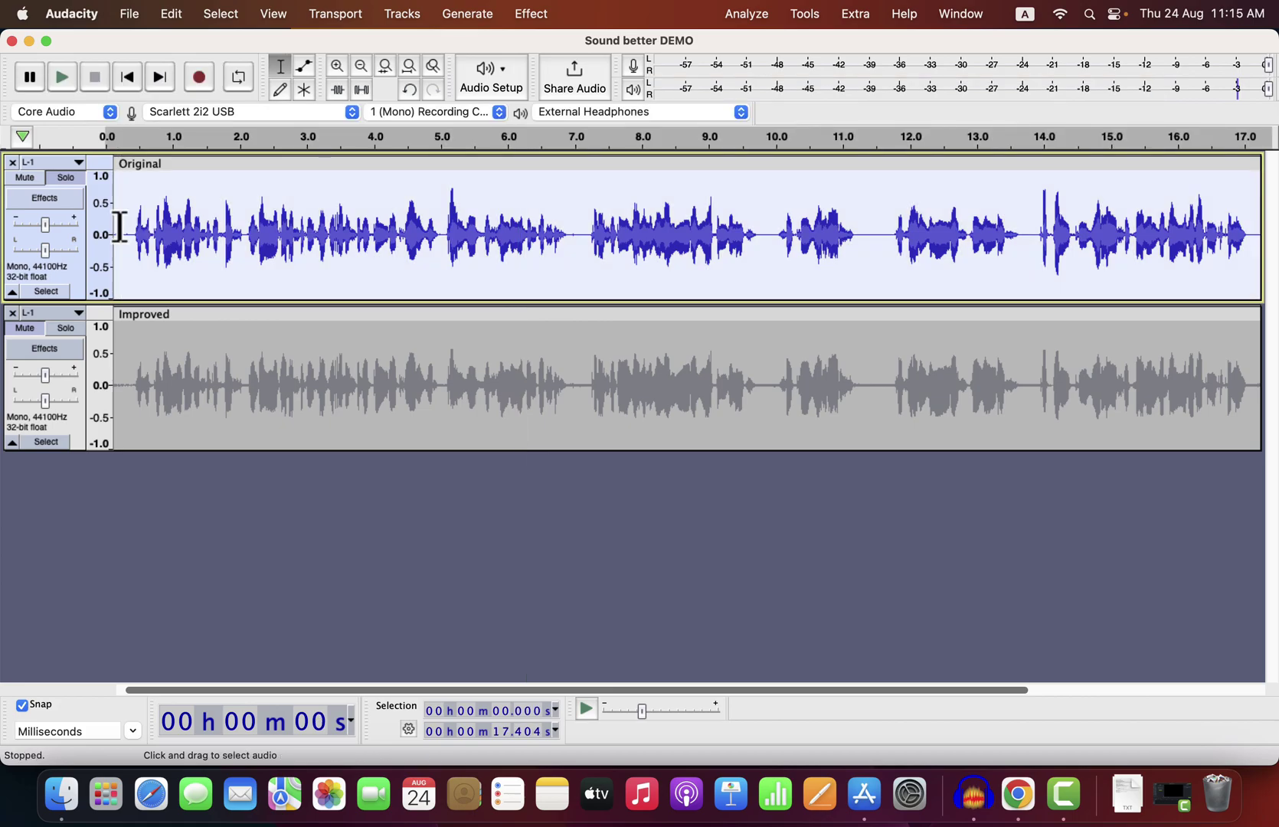
click(530, 15)
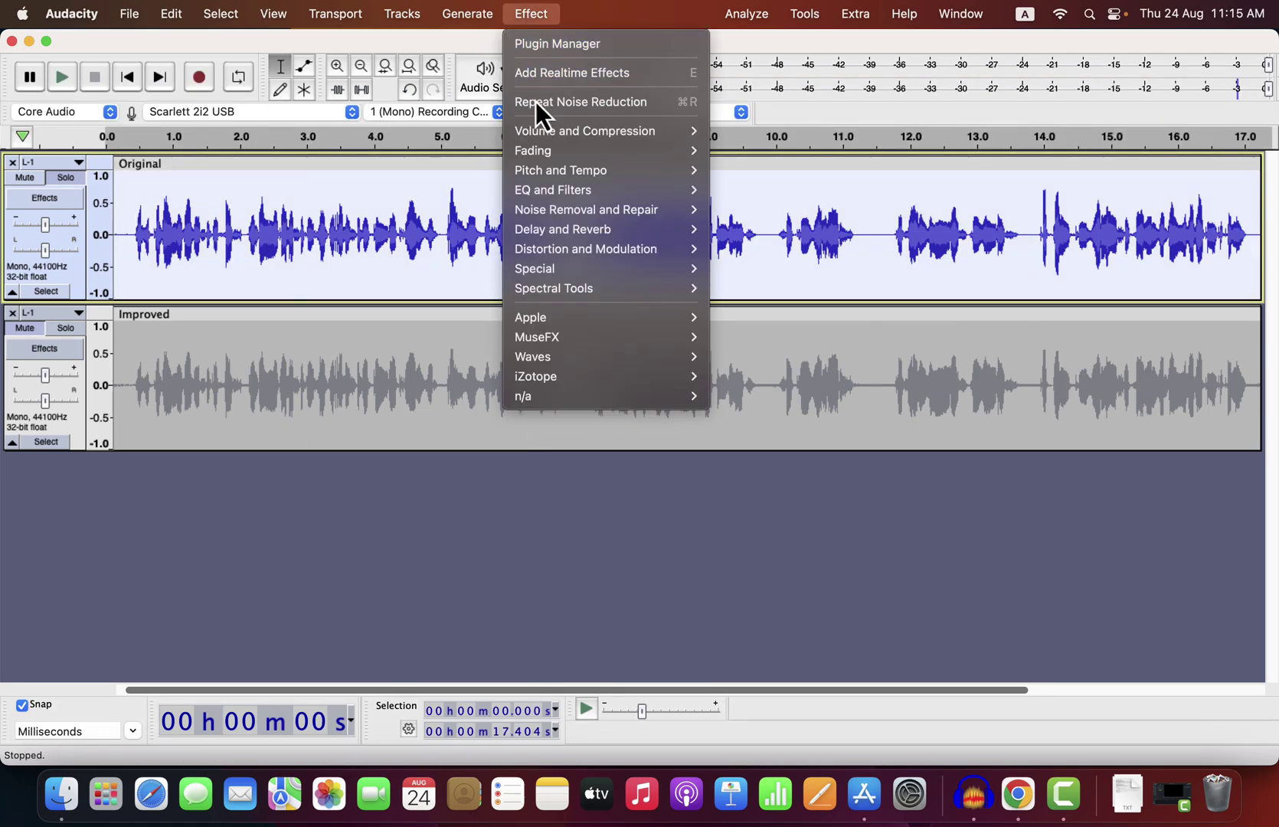
mouse_move(540, 191)
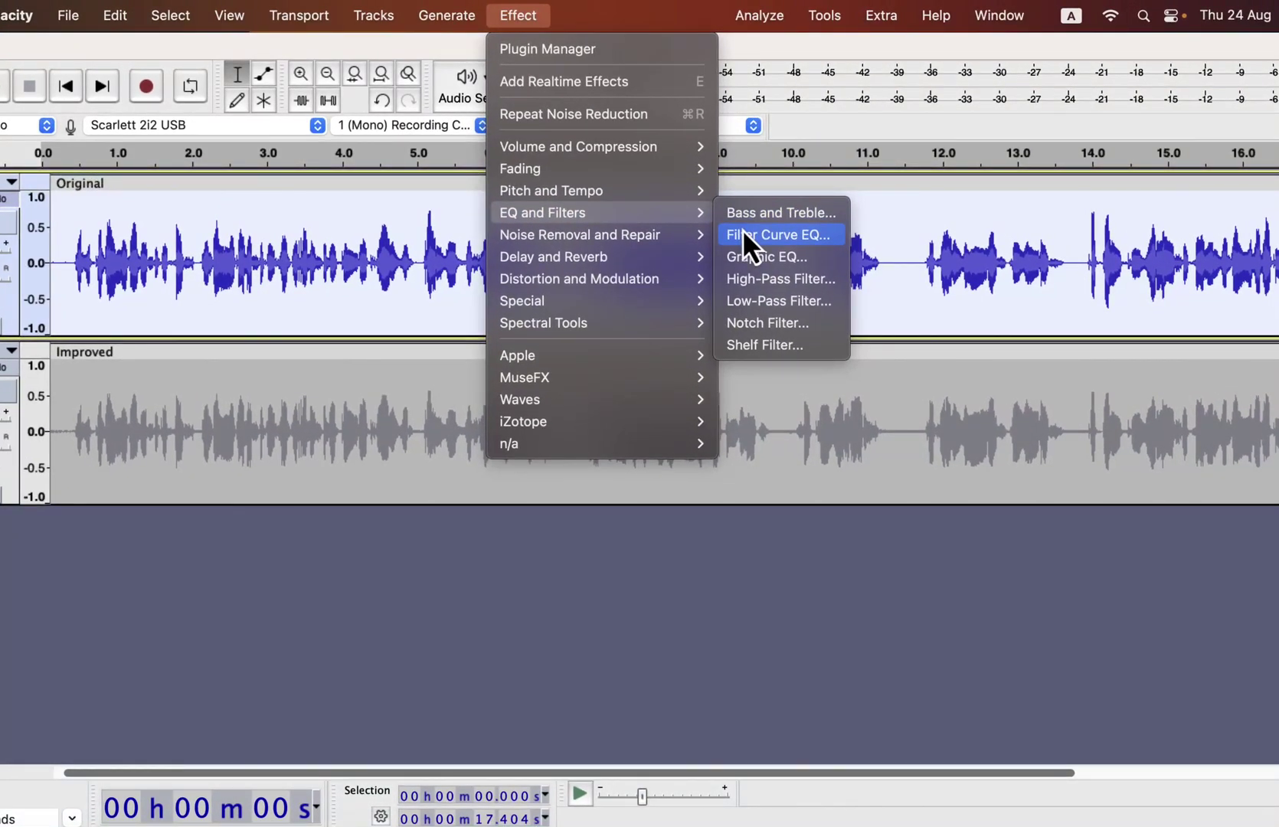
click(743, 234)
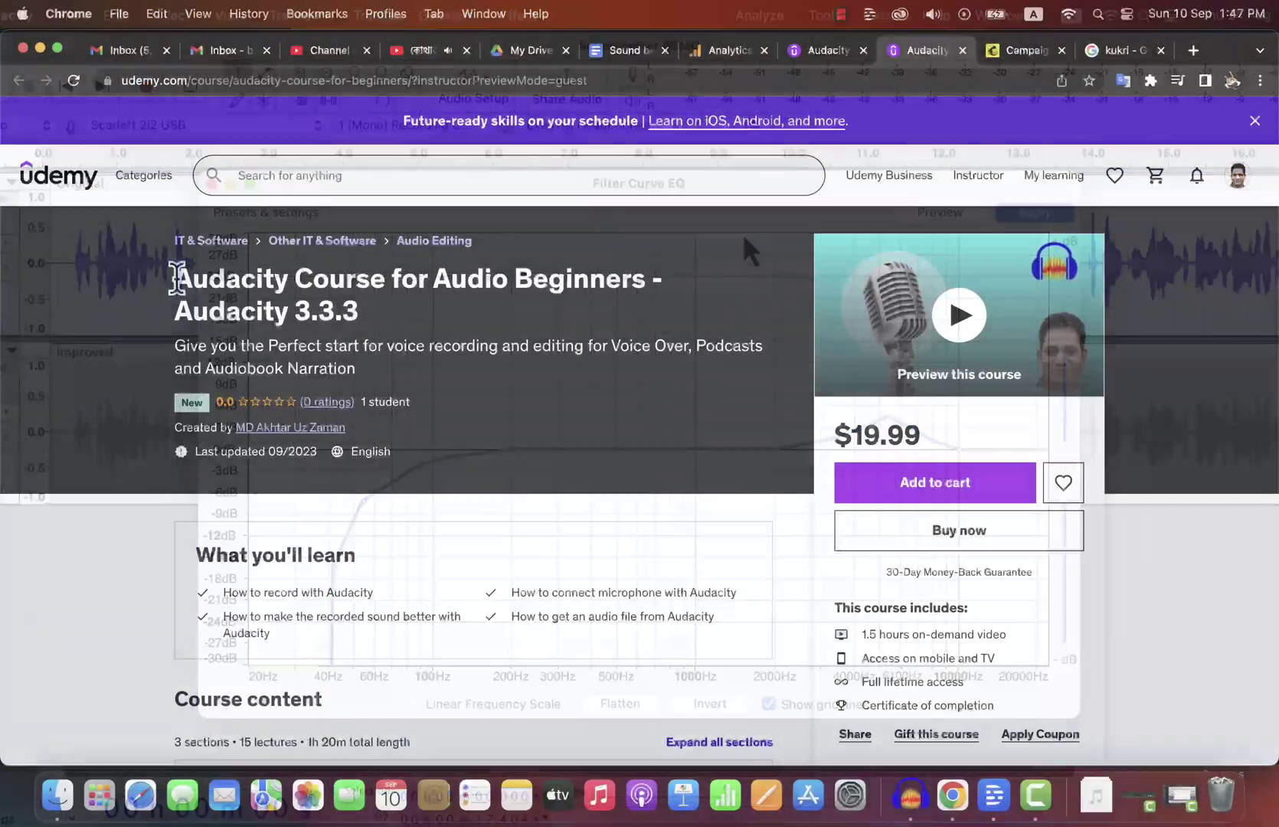
- Scroll the Udemy Audacity beginners course page down toward the Course content list
drag(176, 278, 413, 321)
click(458, 321)
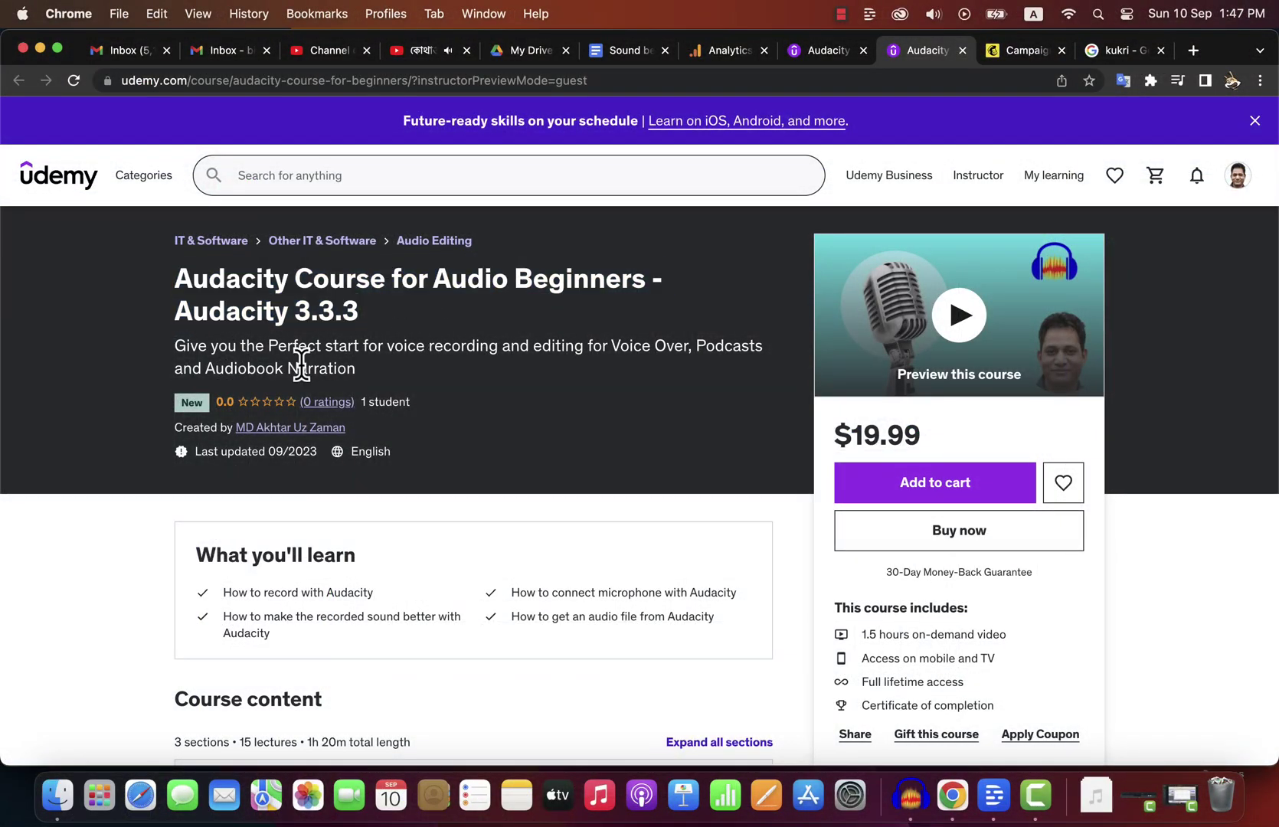
scroll(447, 389, down, 4)
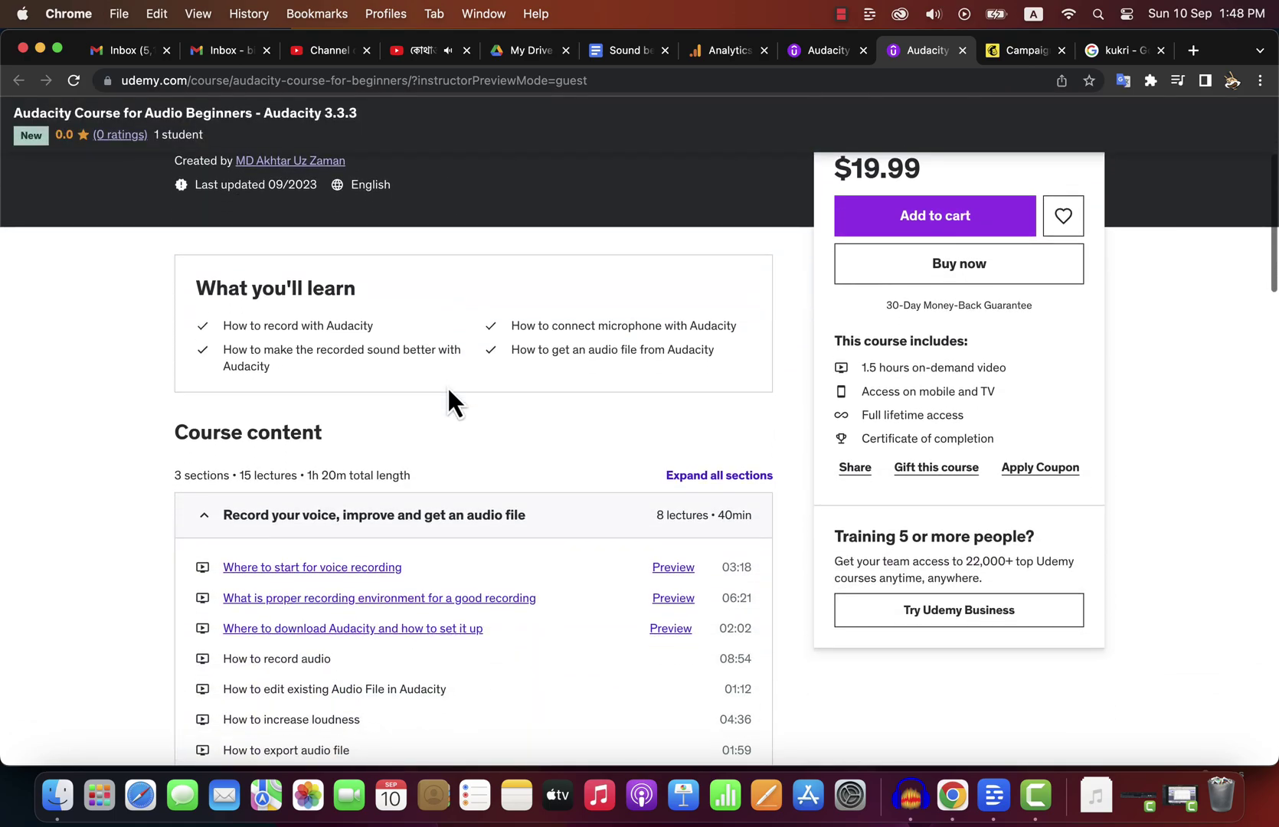
scroll(449, 389, down, 4)
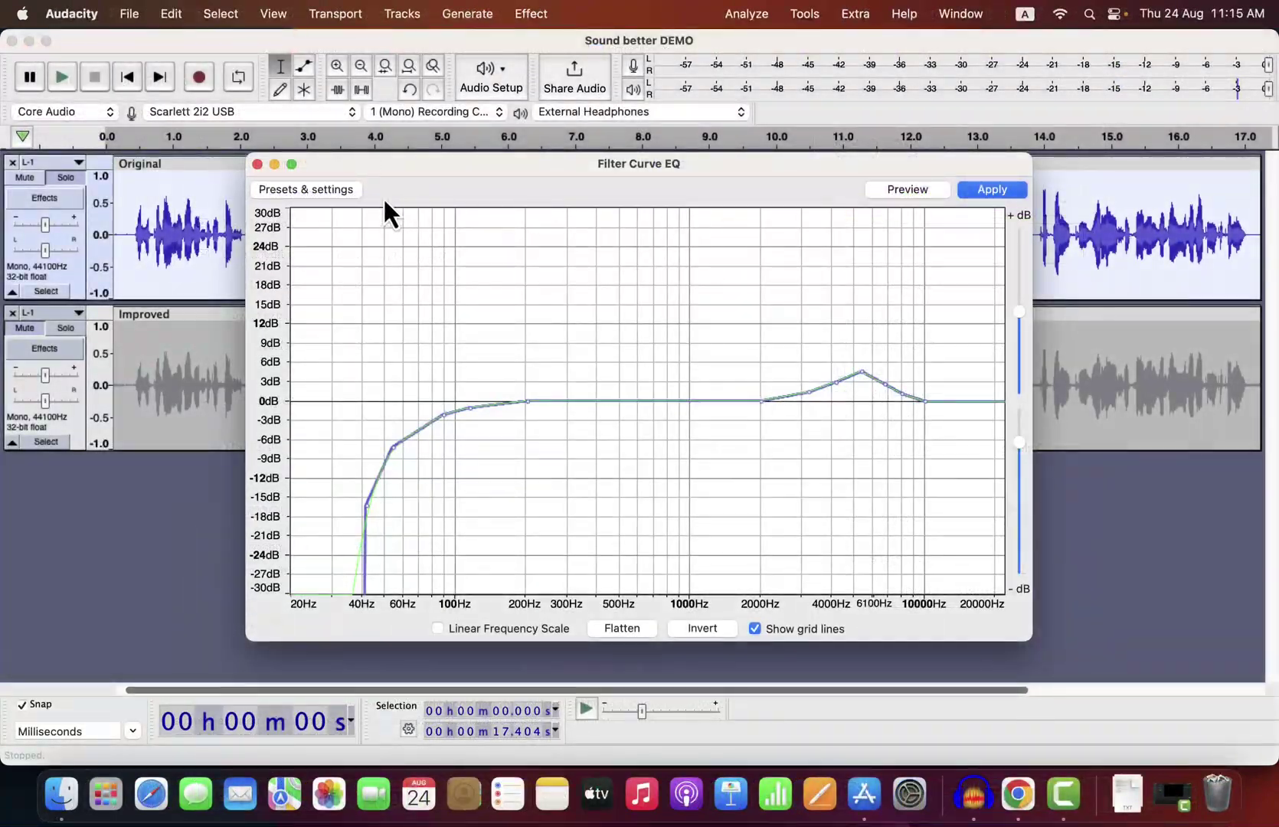
- Load the Low rolloff for speech EQ preset, add a point near 80 Hz, and apply it
click(342, 190)
mouse_move(333, 282)
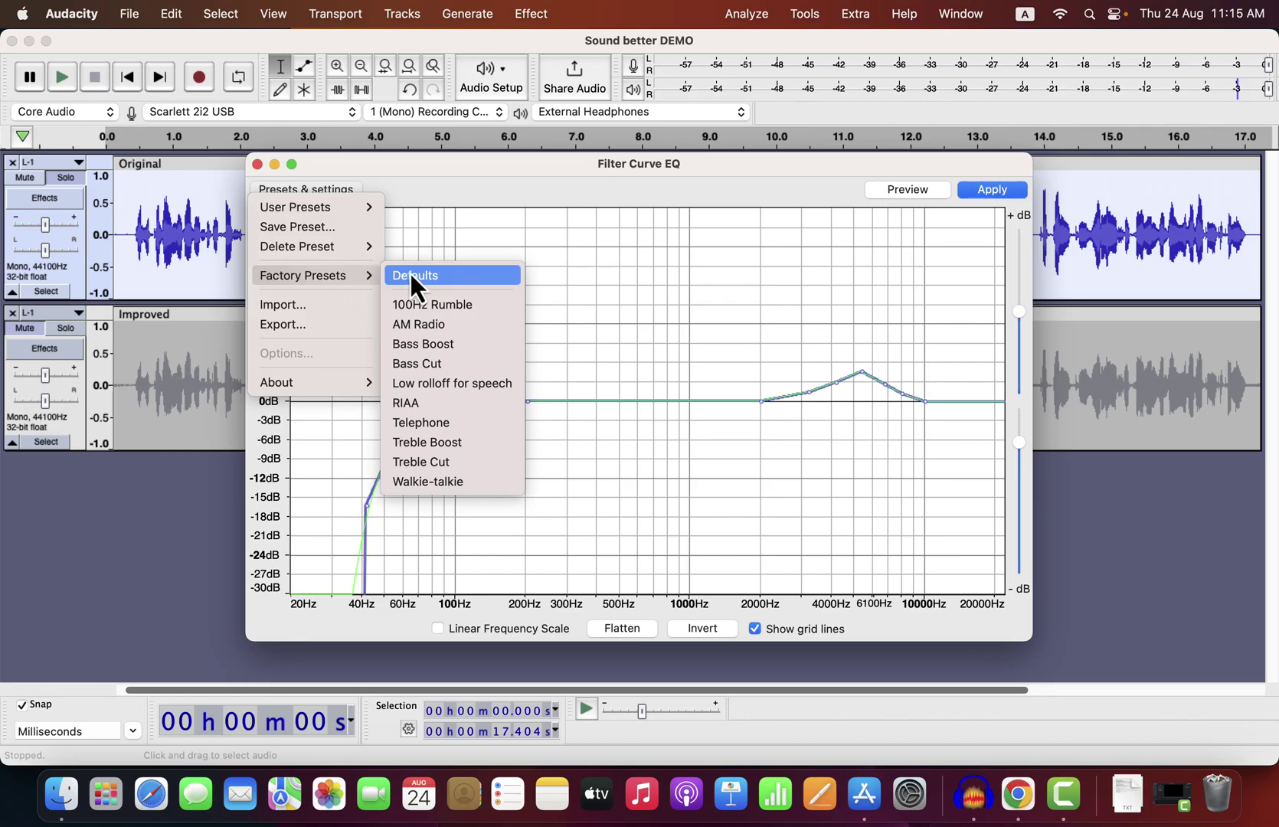
click(423, 390)
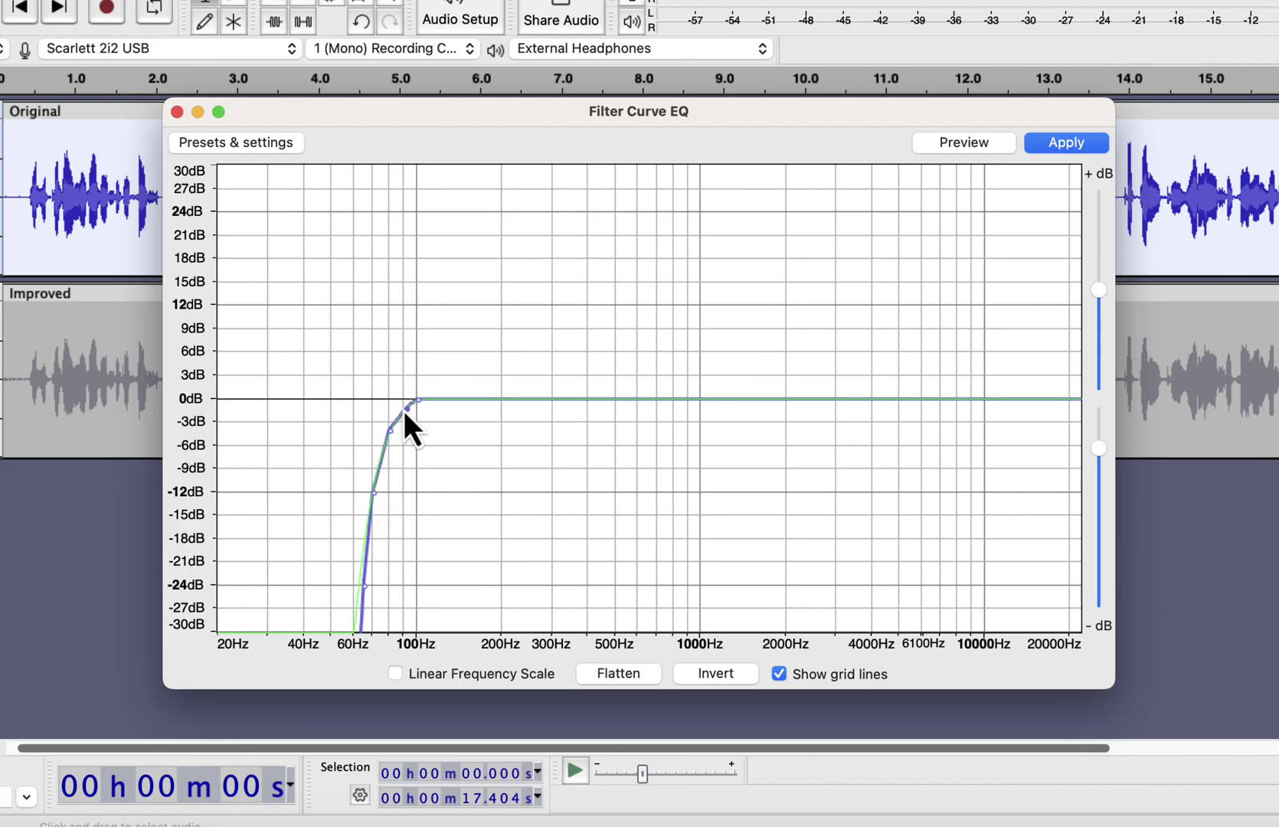
click(372, 425)
click(1056, 144)
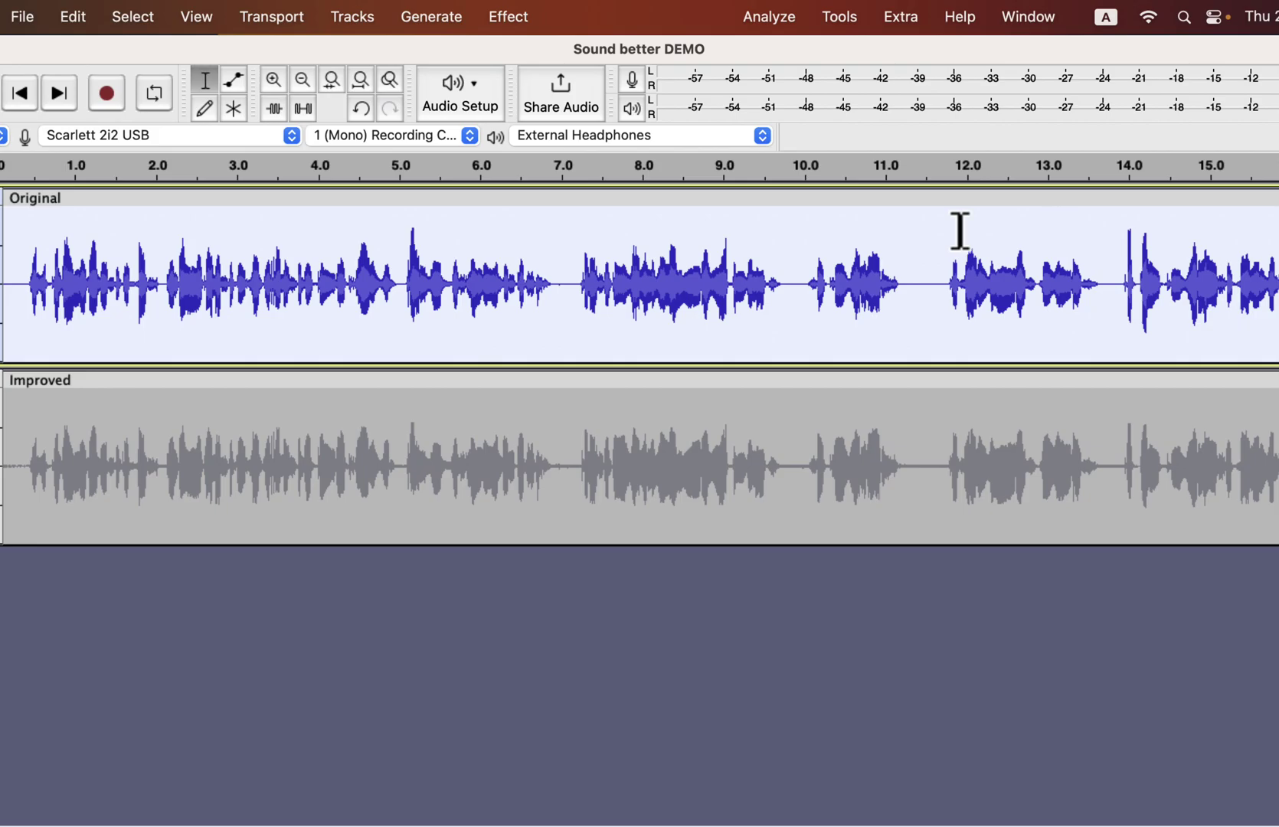
drag(404, 272, 540, 284)
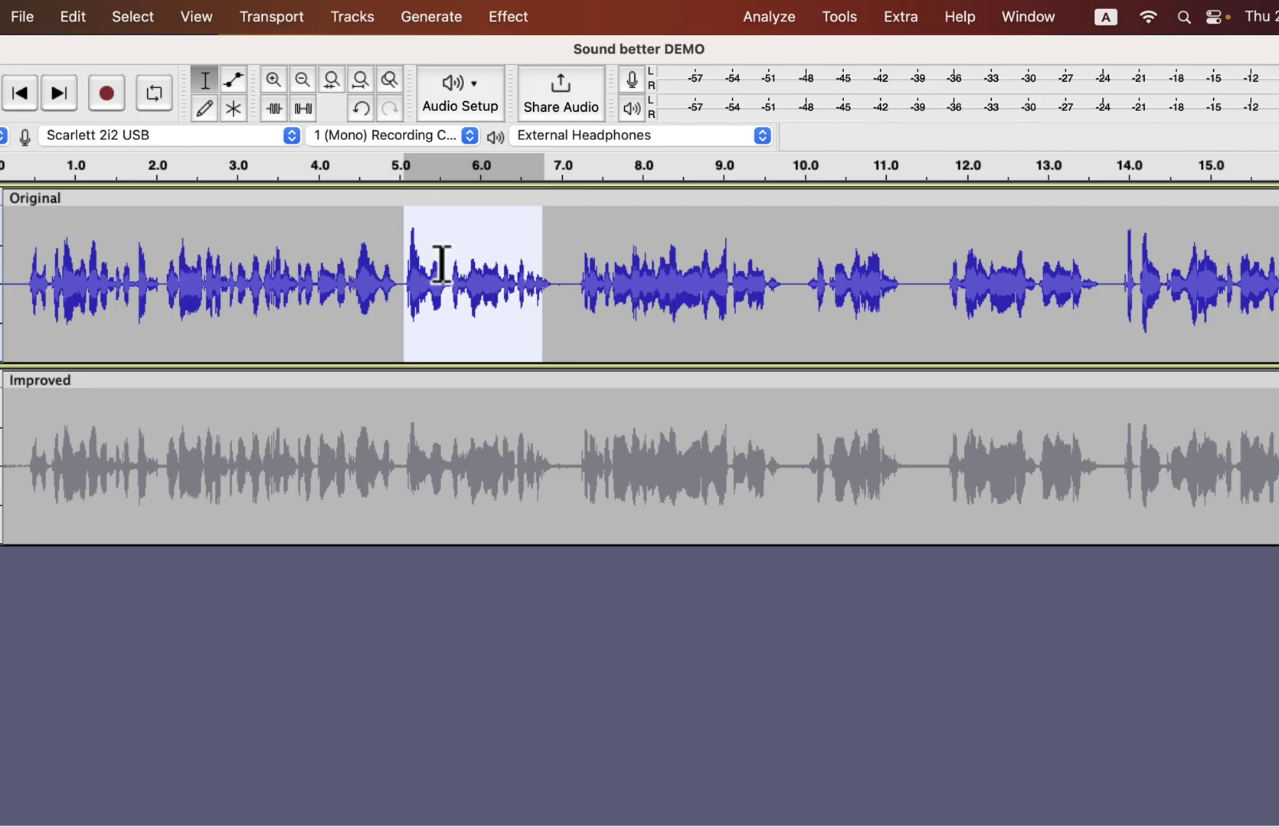
drag(441, 269, 559, 294)
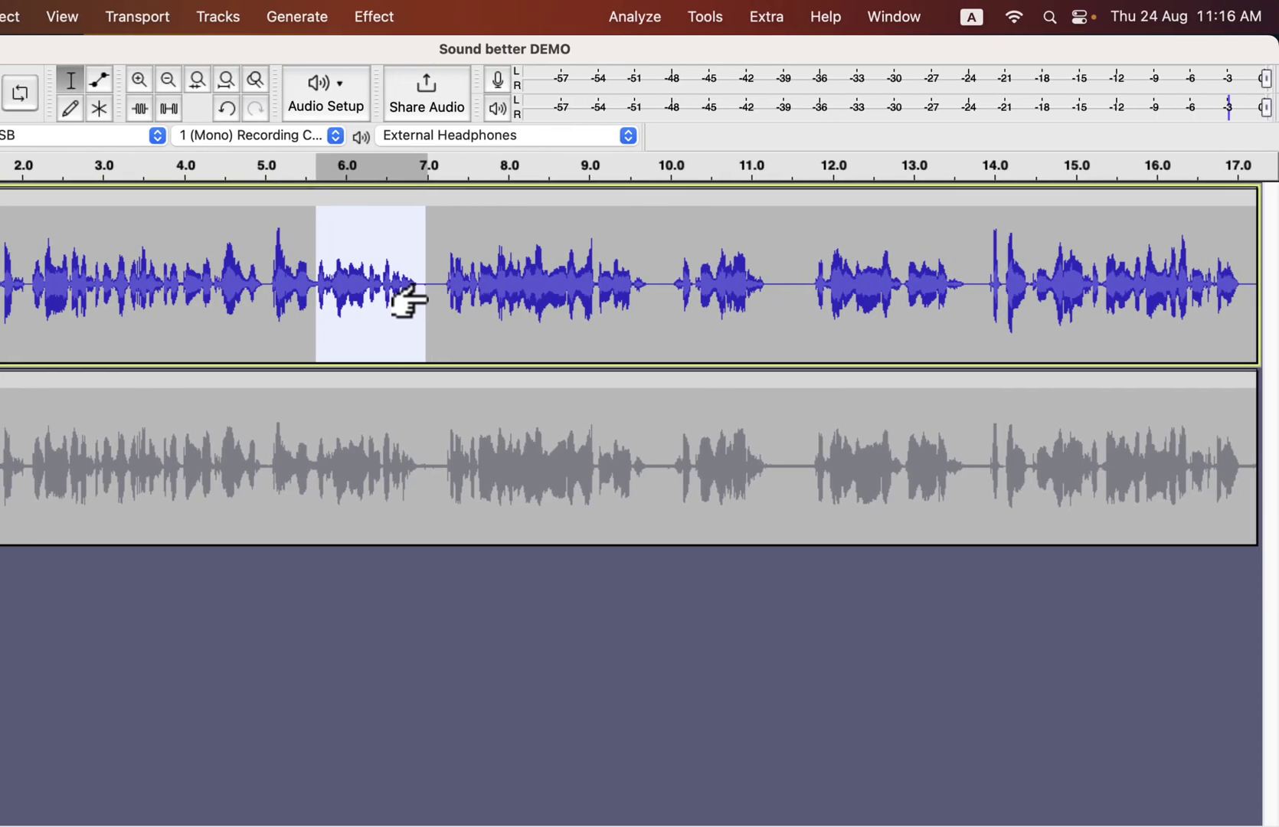
key(space)
click(426, 297)
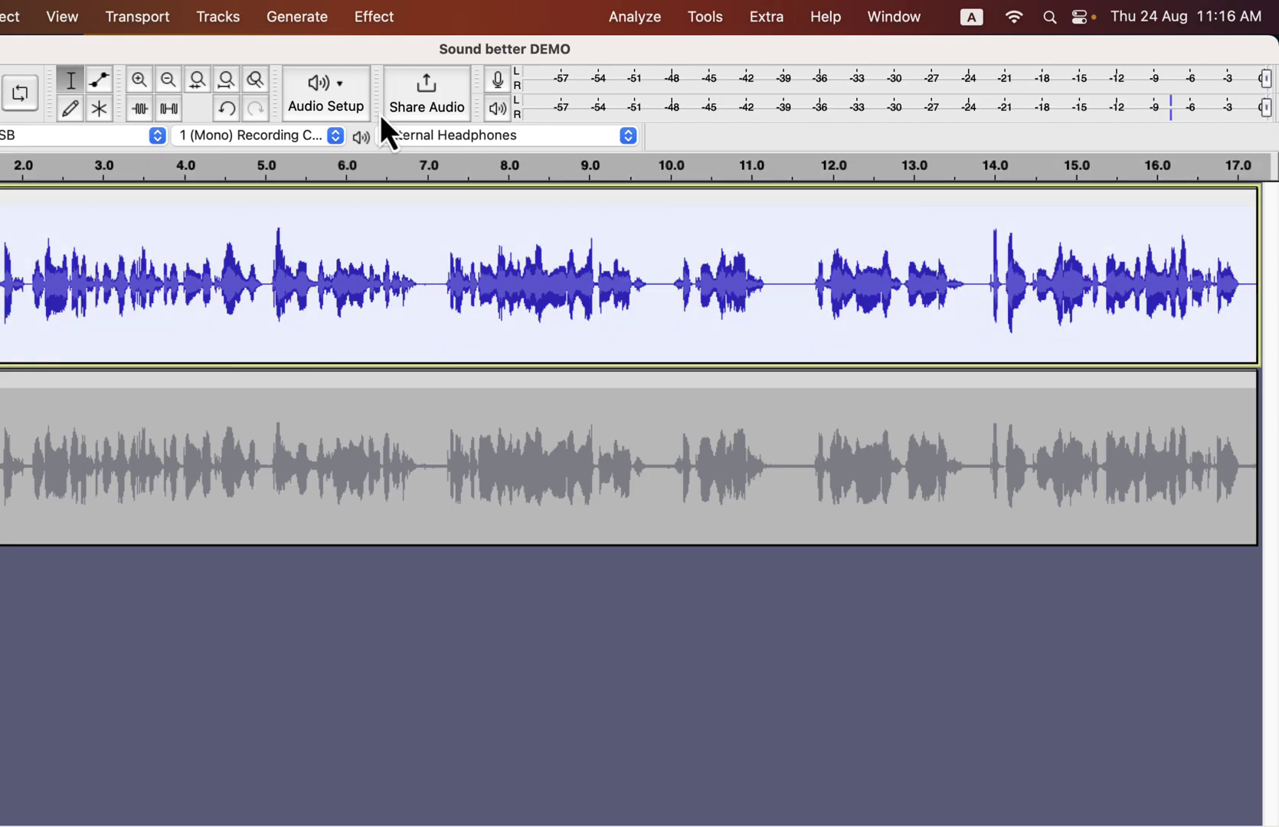
- Apply the Compressor to the Original clip with a -12 dB threshold and 2.6:1 ratio
click(372, 17)
mouse_move(381, 164)
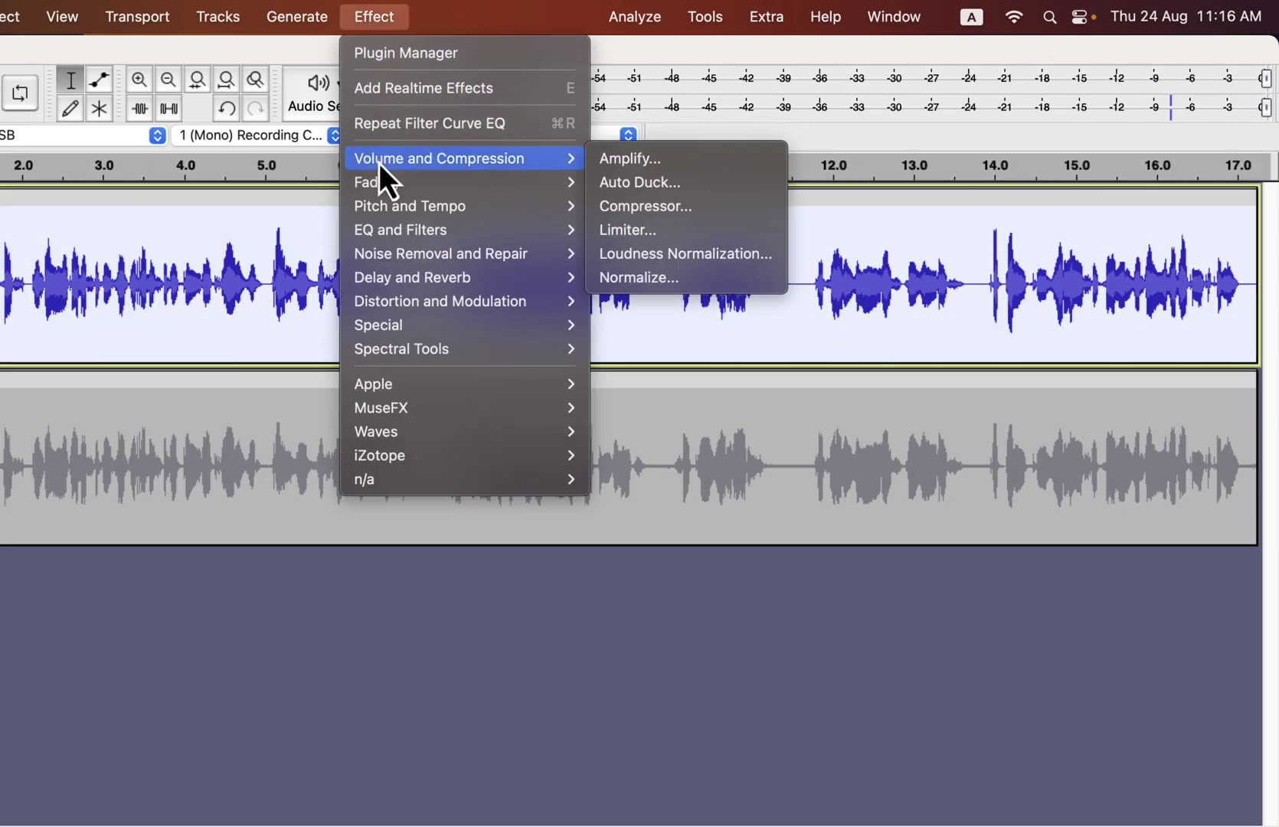
click(600, 206)
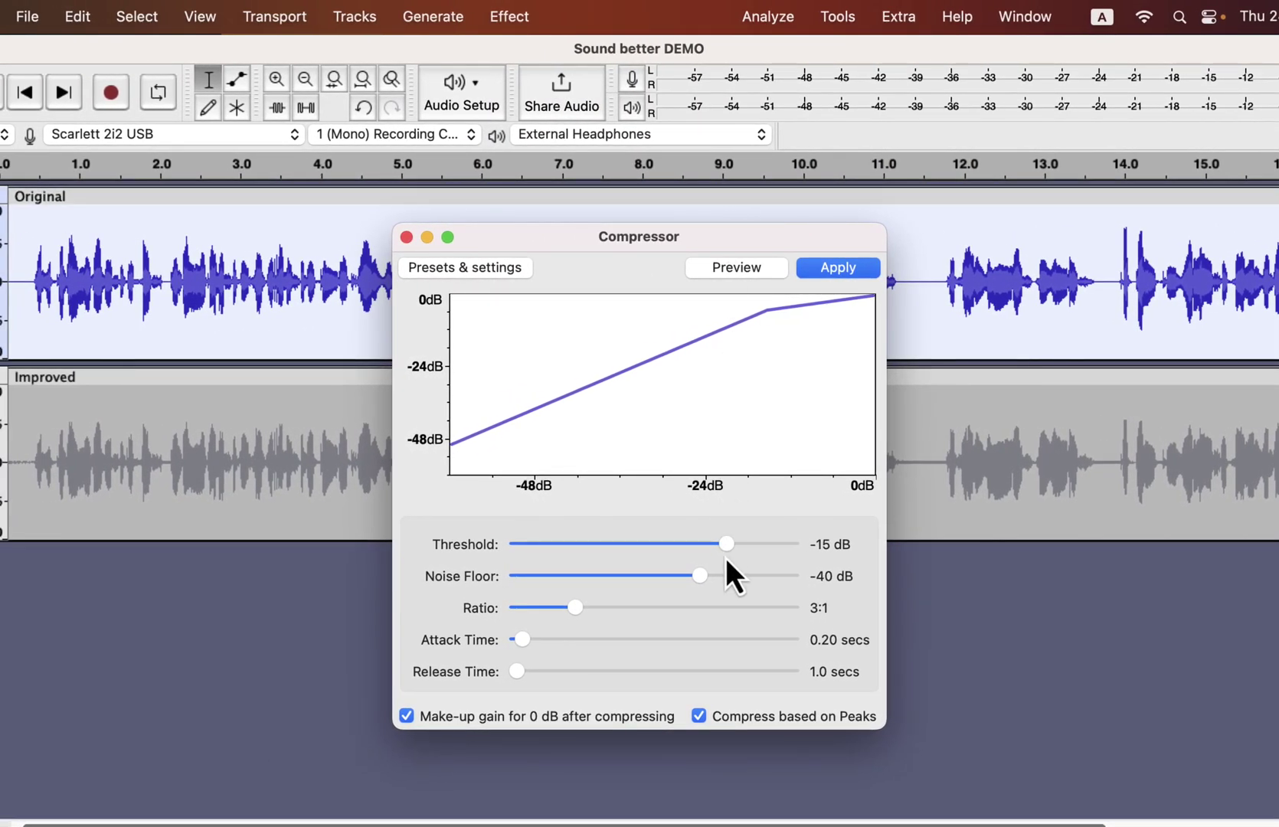
drag(729, 542, 739, 542)
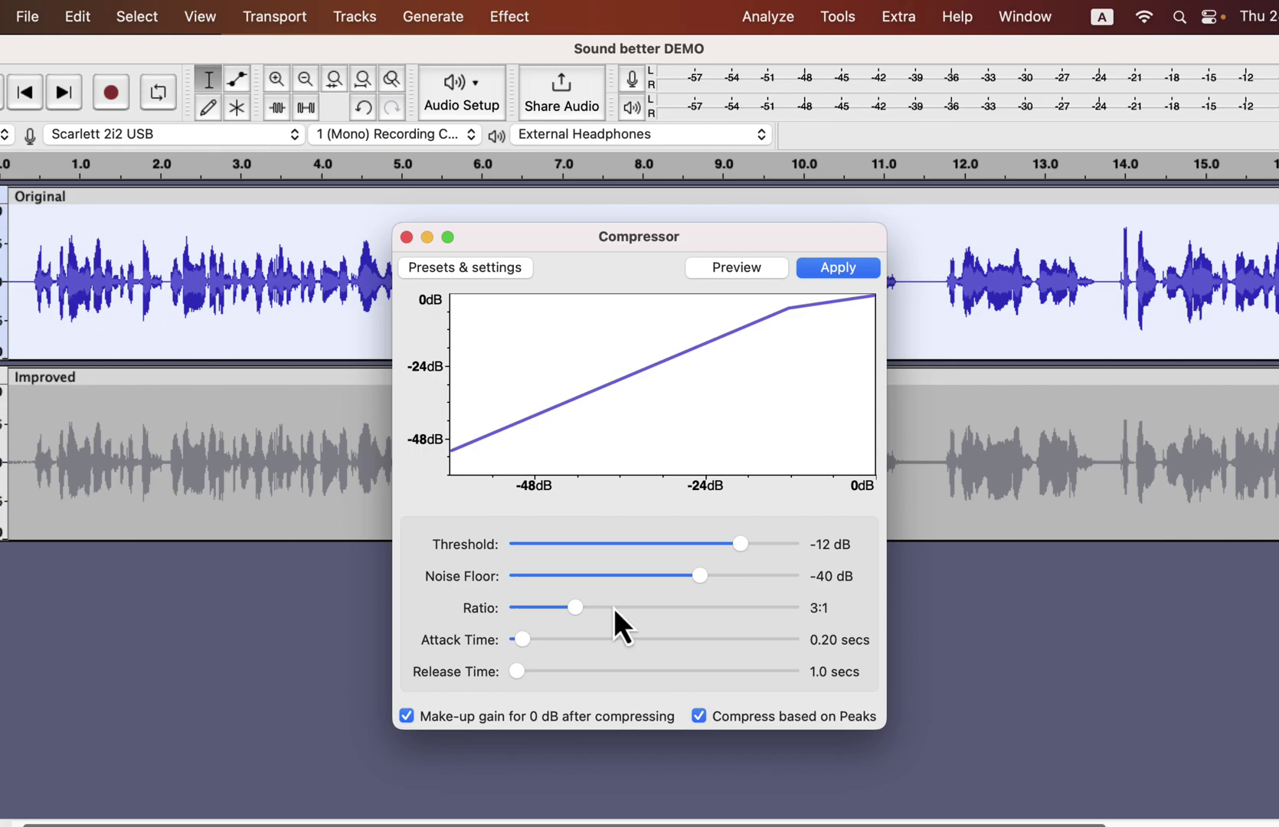
mouse_move(576, 608)
mouse_down()
mouse_move(607, 609)
mouse_move(552, 605)
mouse_move(565, 604)
mouse_up()
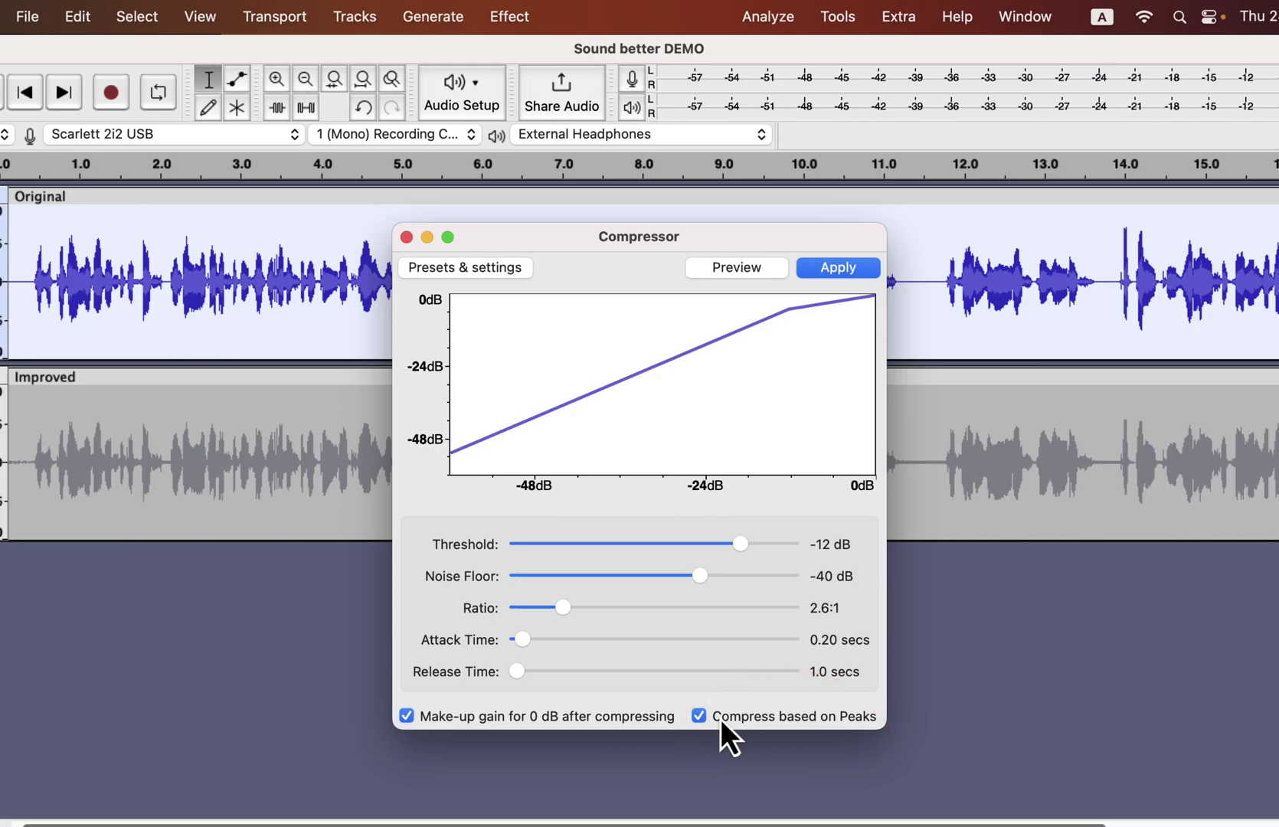
click(838, 268)
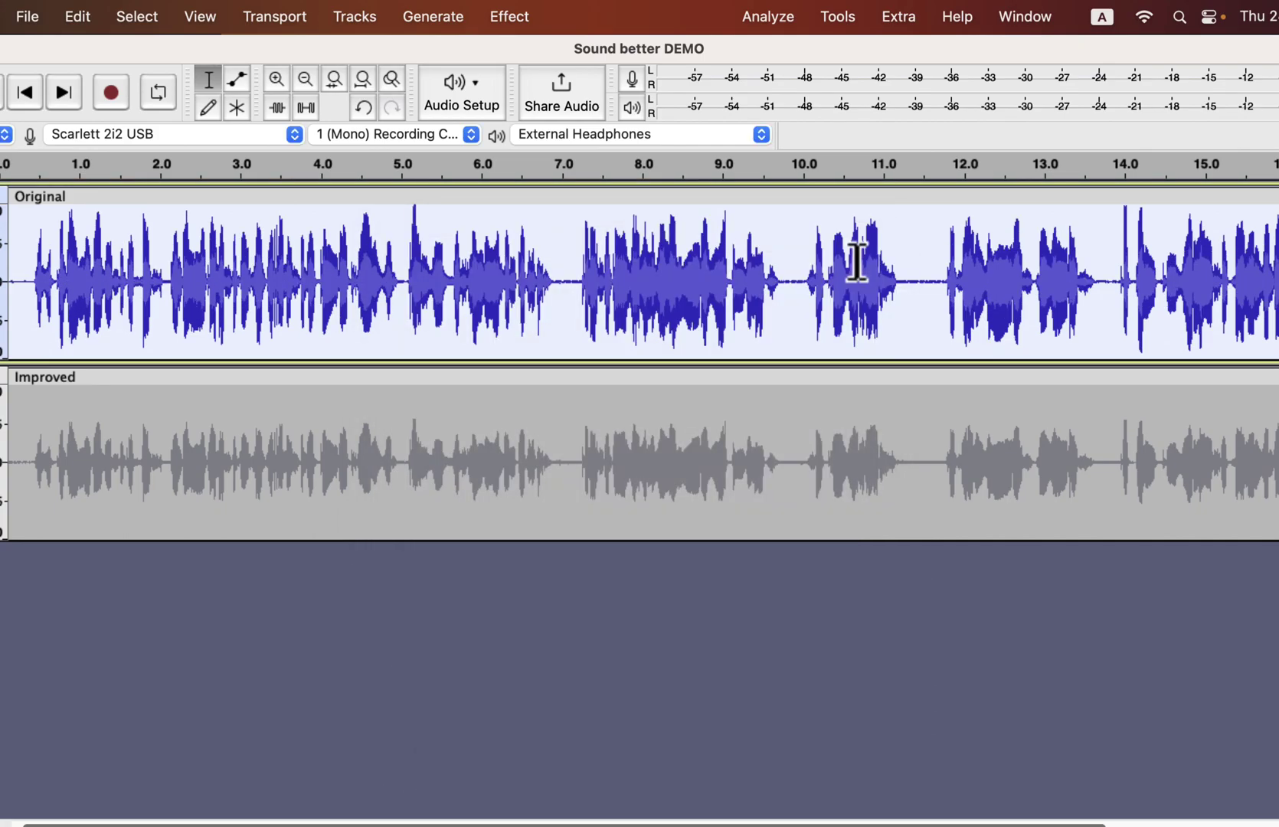
- Apply Normalize to the compressed clip, keeping the peak amplitude at -3.0 dB
click(527, 16)
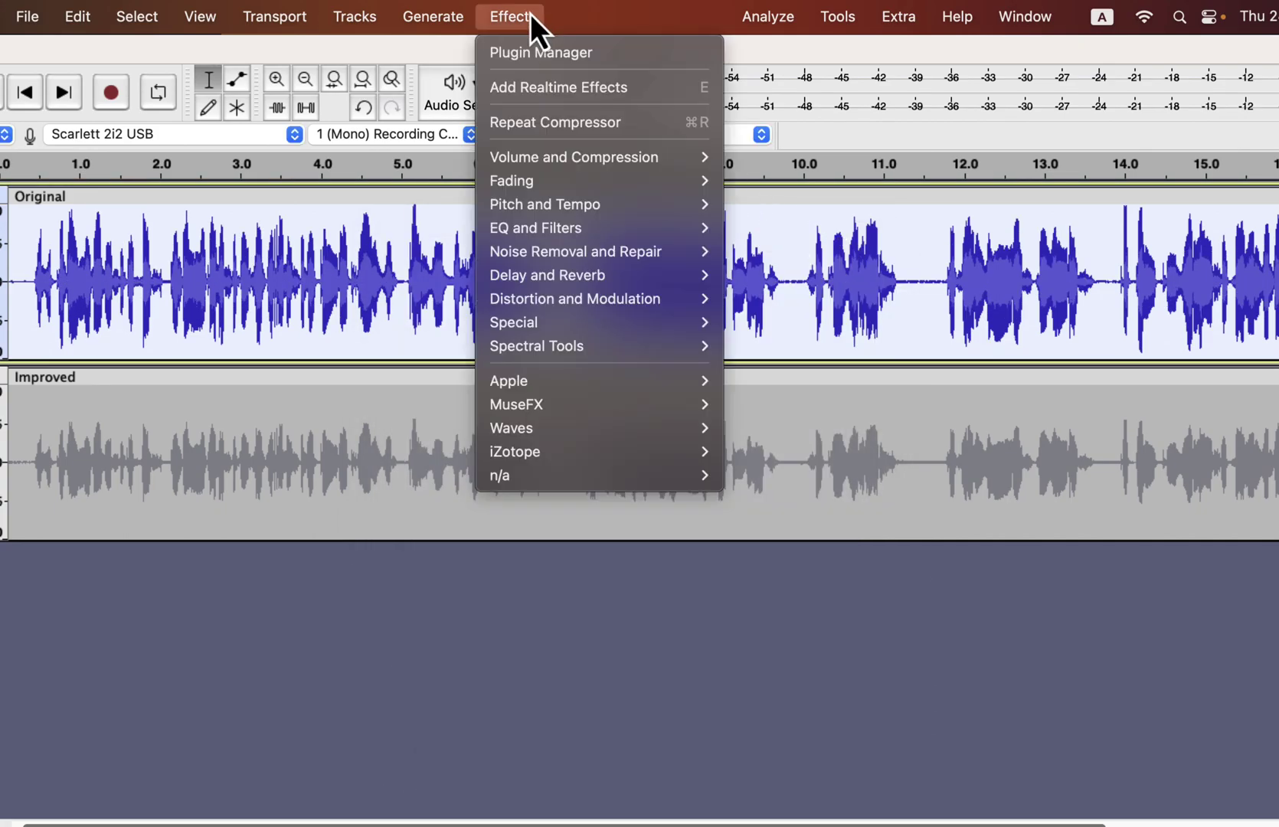
mouse_move(537, 161)
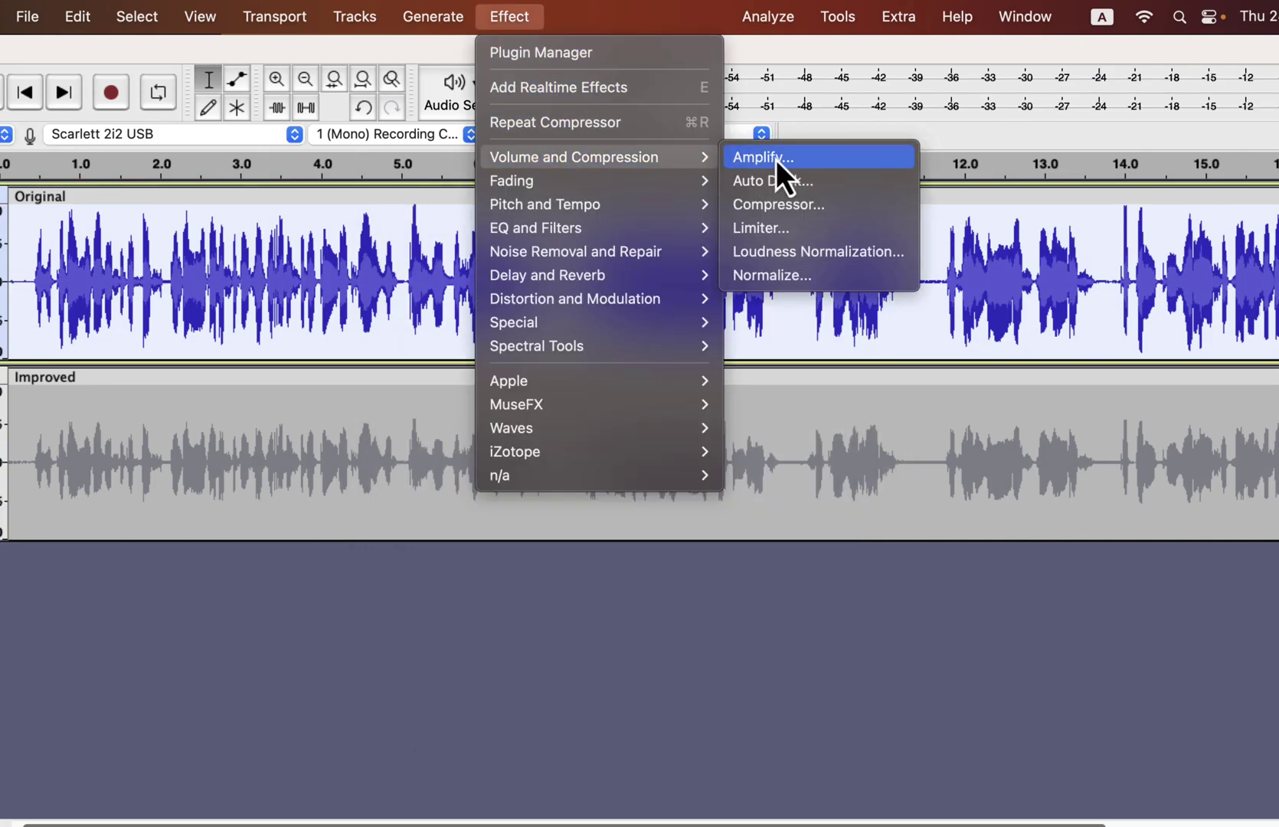
click(754, 276)
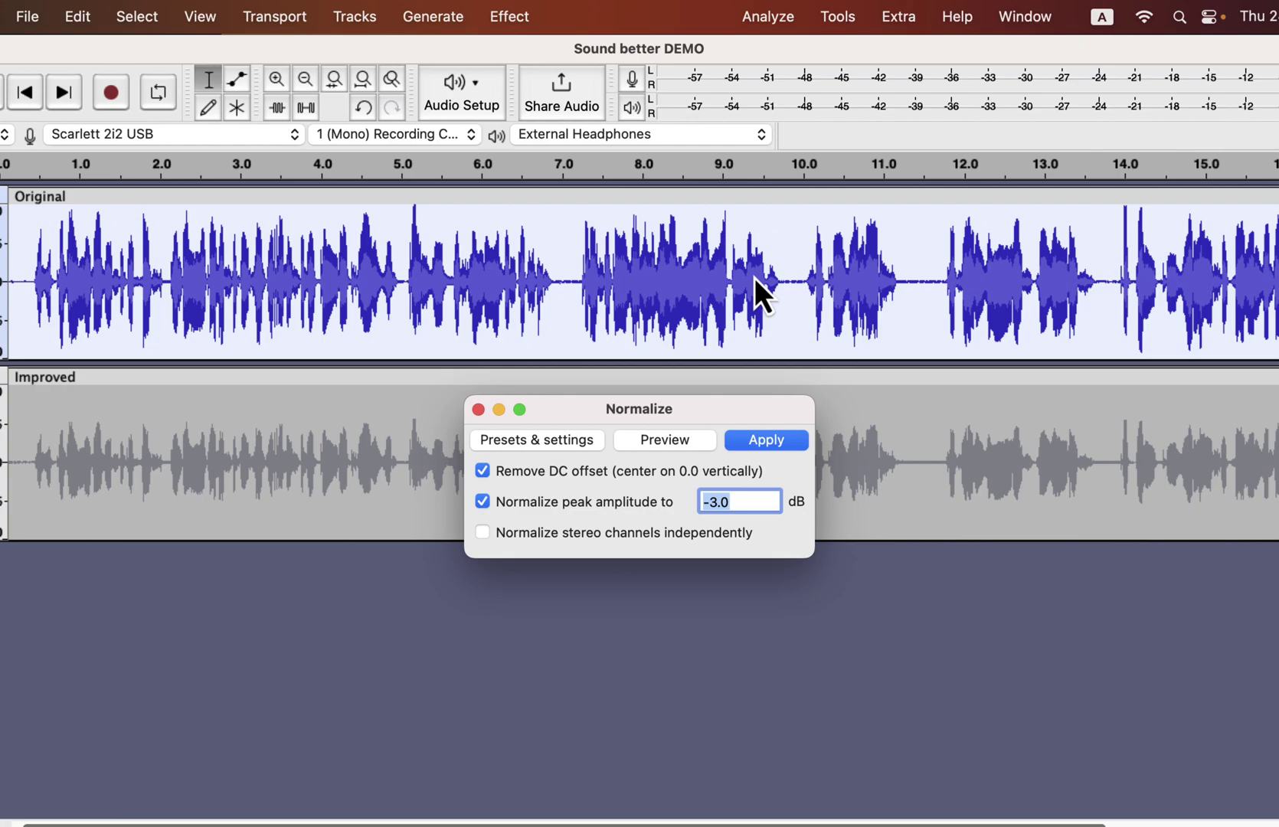
click(780, 442)
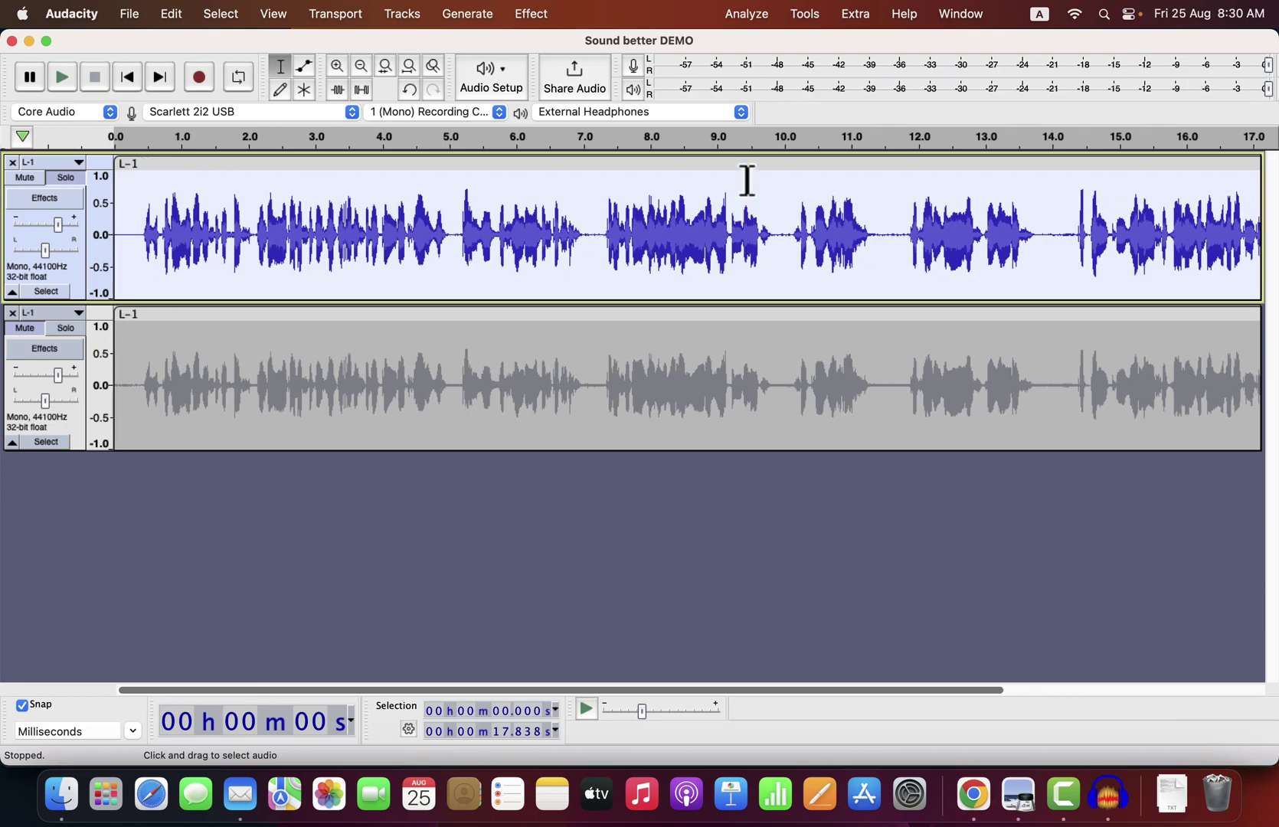
- Run the ACX Check: peak -3.00 dB passes, RMS and noise floor fail; then highlight the course title
click(740, 15)
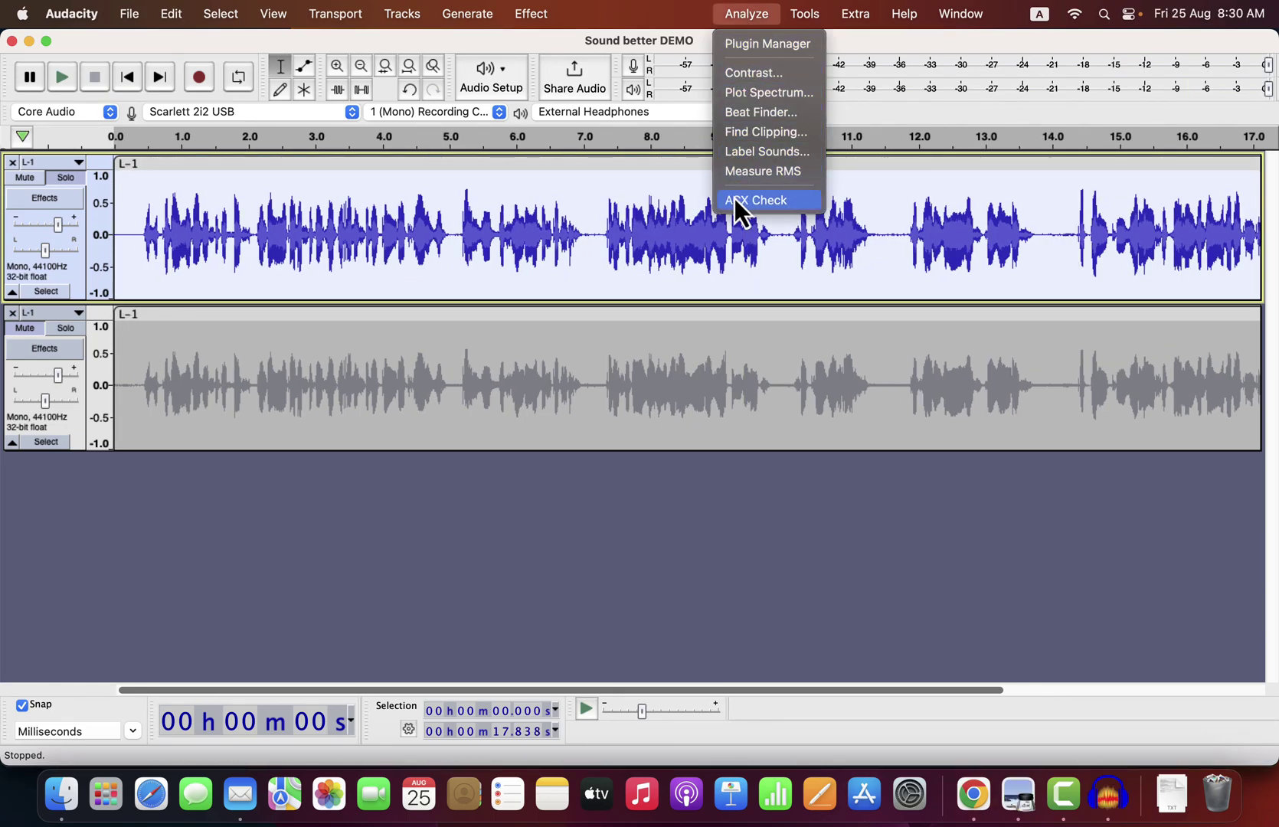
click(804, 199)
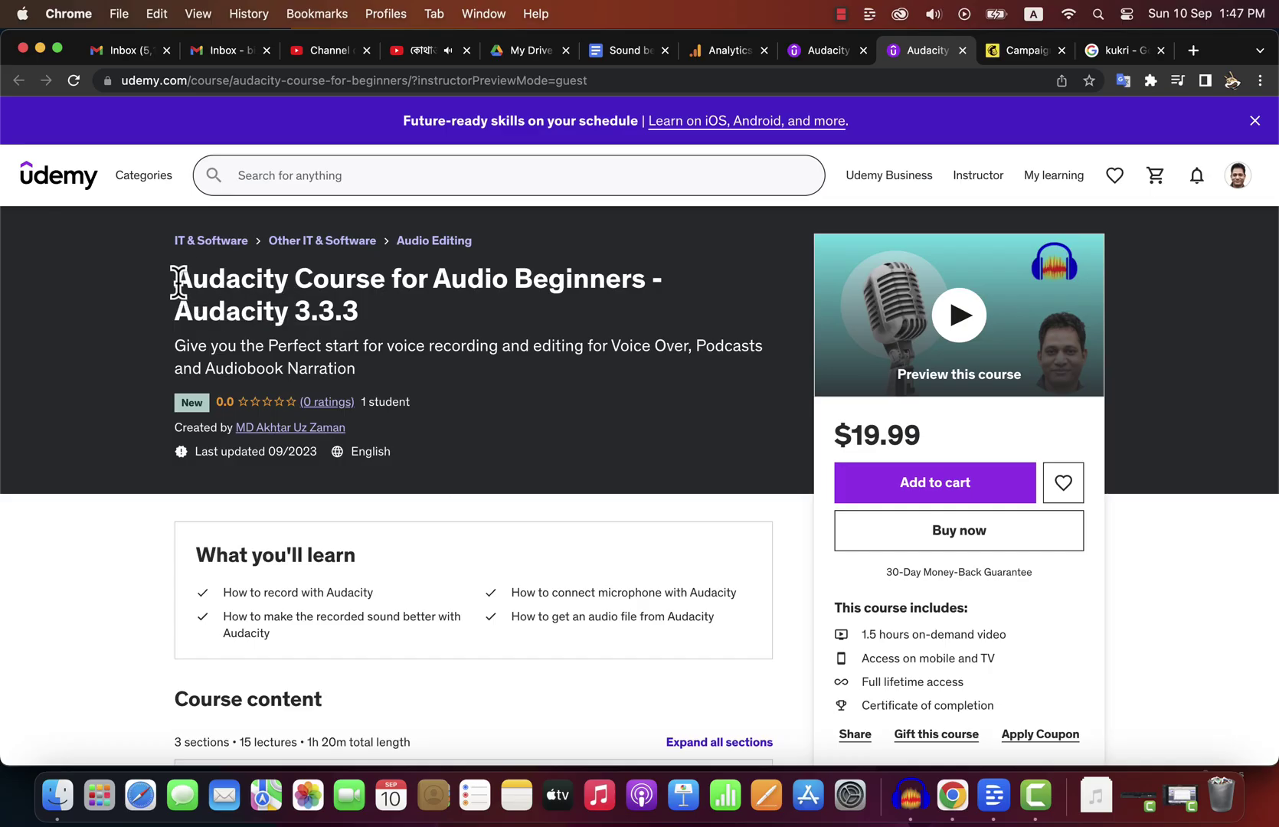
drag(175, 280, 412, 320)
- Scroll down the Udemy course content and expand the Audacity effects section to show its six lectures
click(458, 321)
scroll(448, 389, down, 1)
scroll(447, 389, down, 5)
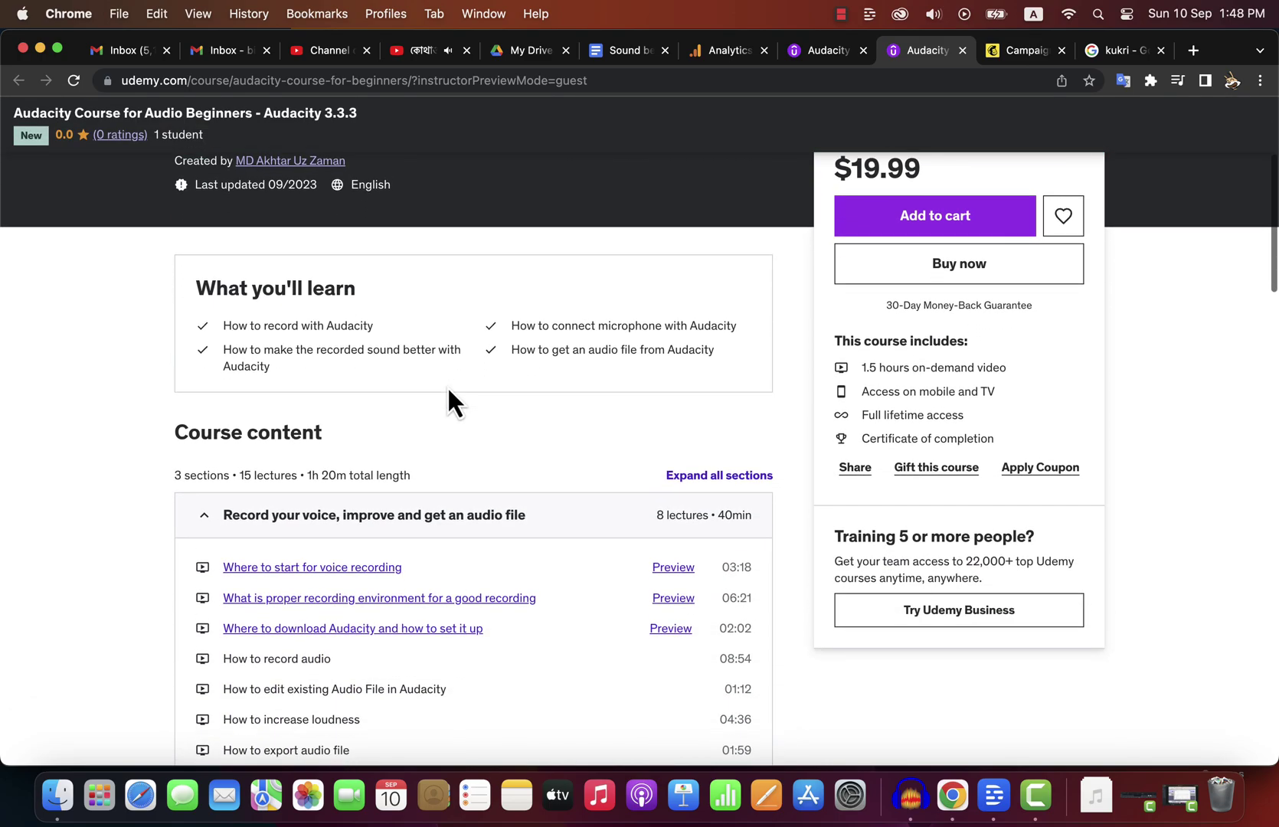
scroll(449, 389, down, 5)
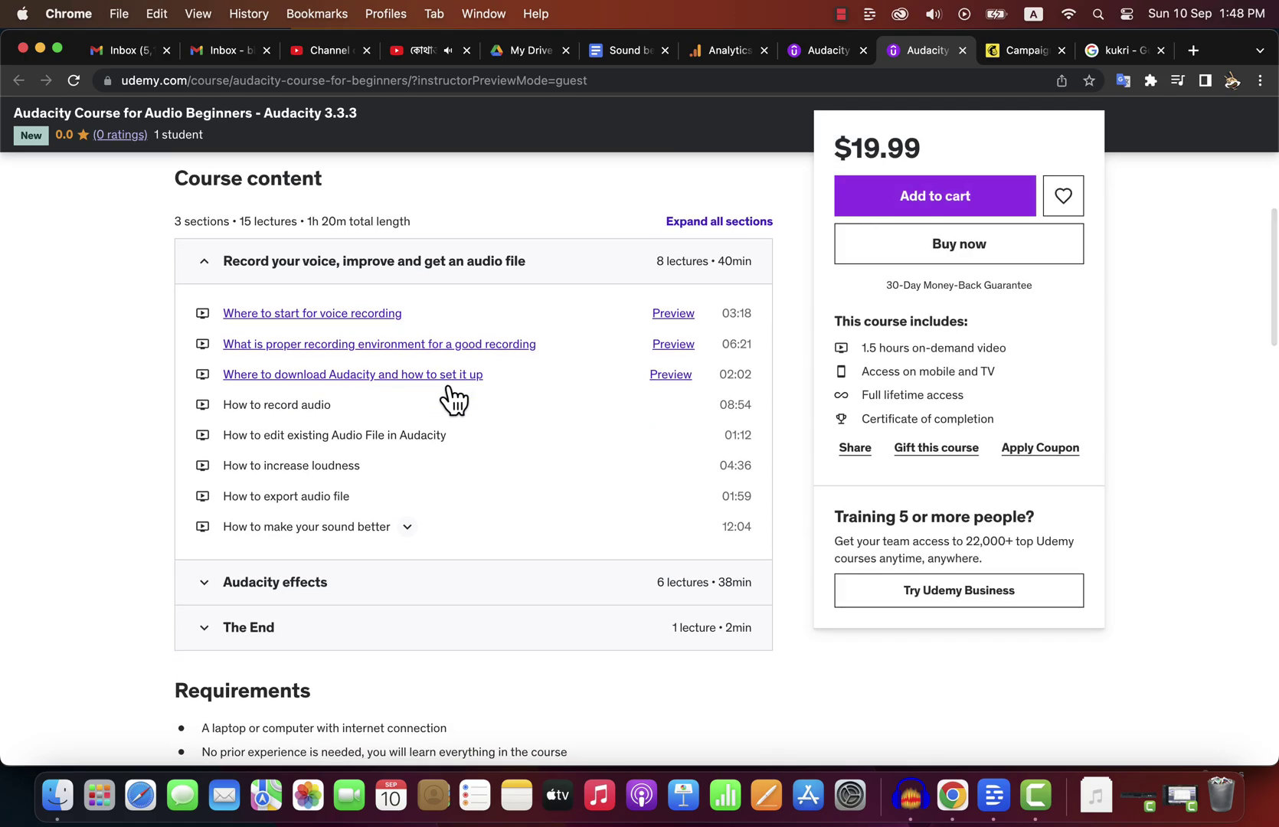
scroll(451, 399, down, 3)
click(371, 402)
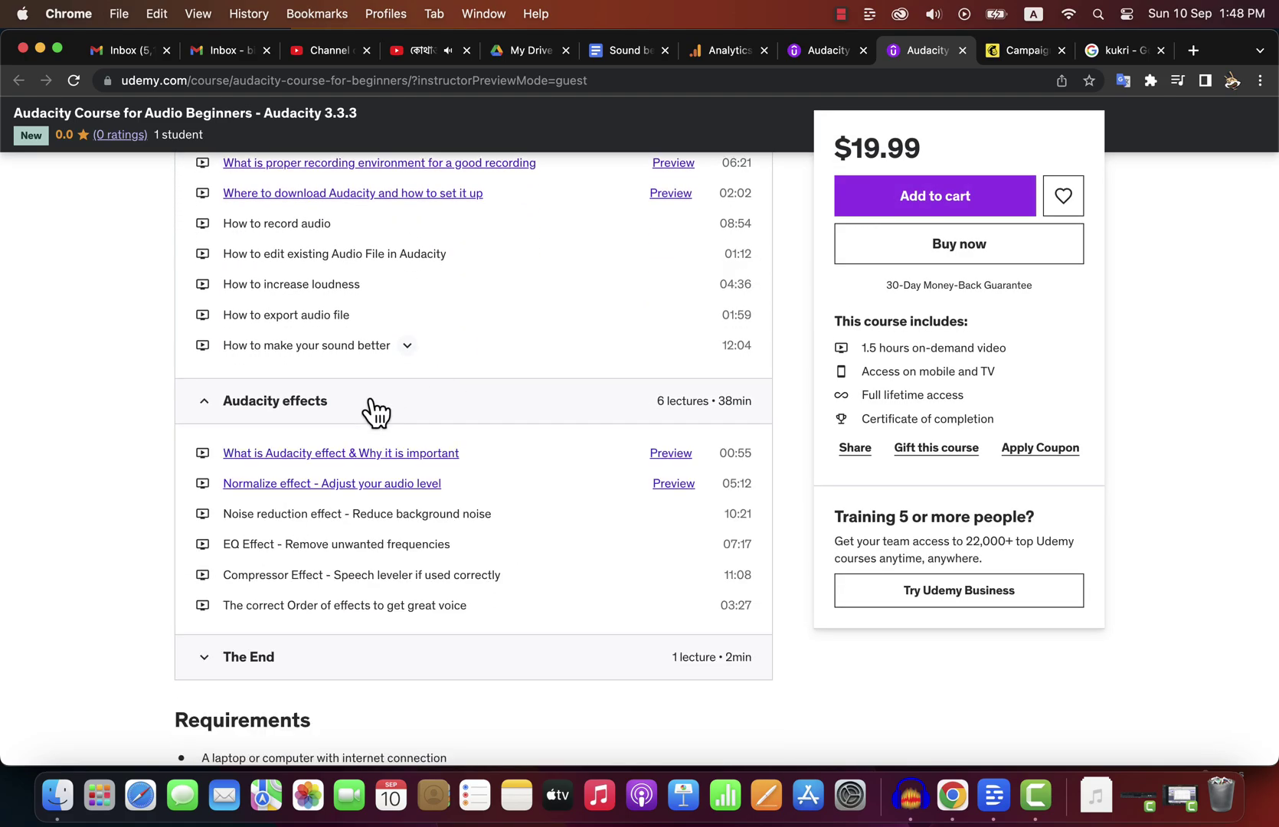
scroll(373, 411, down, 3)
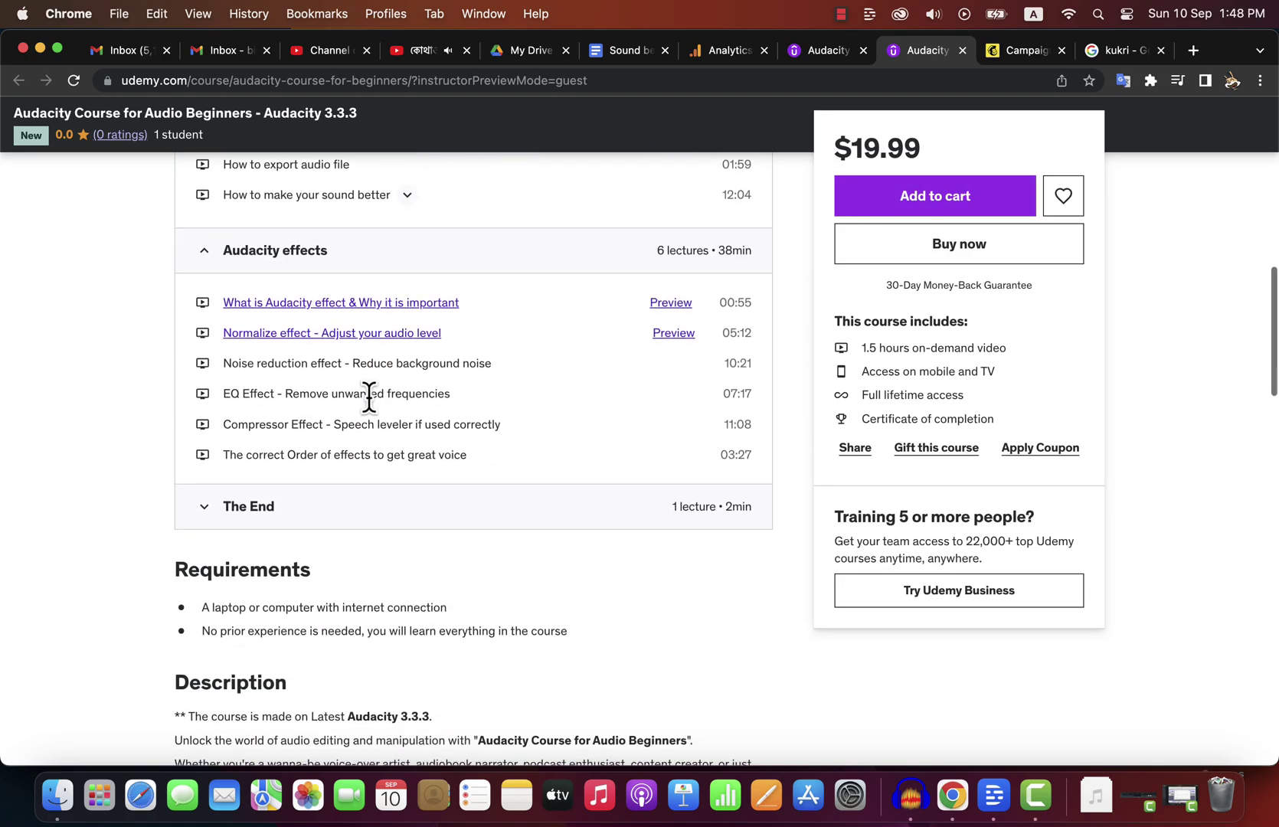
scroll(370, 396, down, 2)
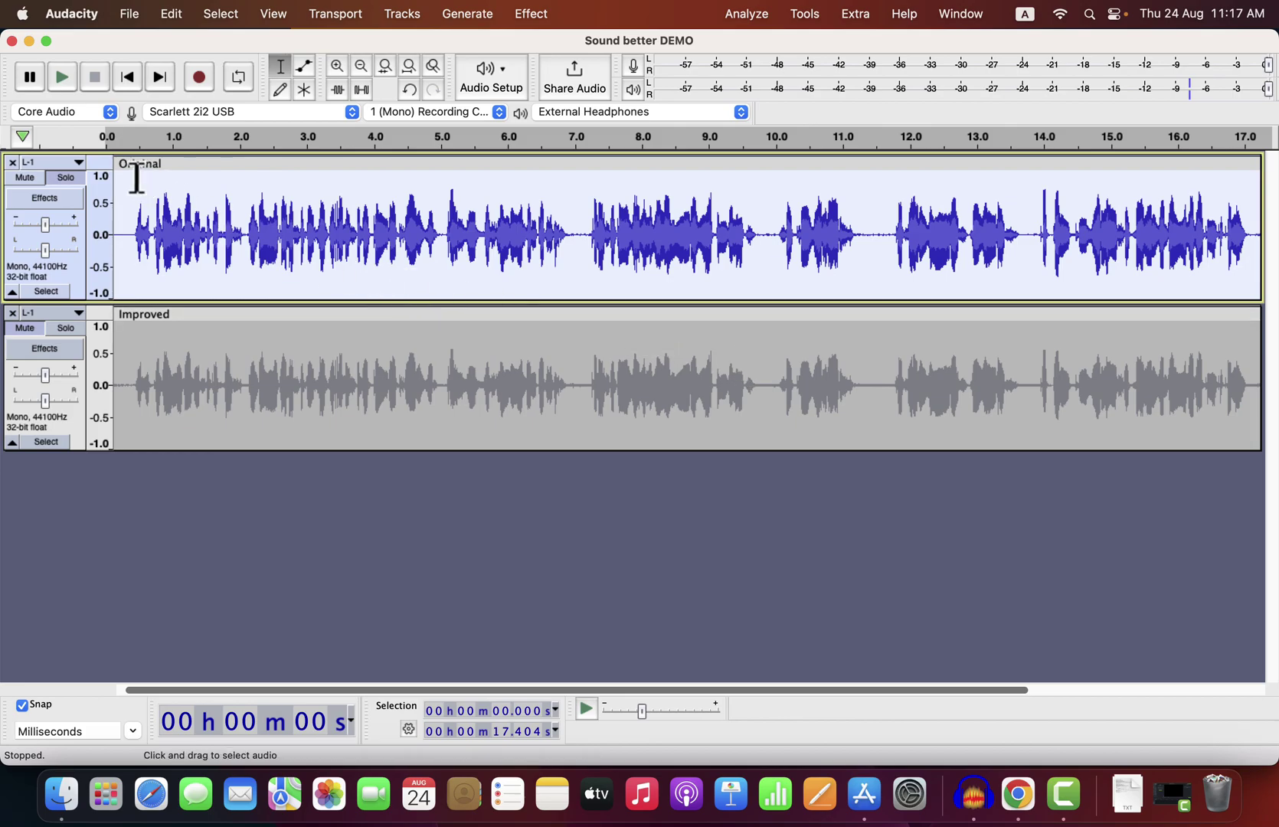
- Play the Original track from near the start, then solo the Improved track and play it
click(118, 222)
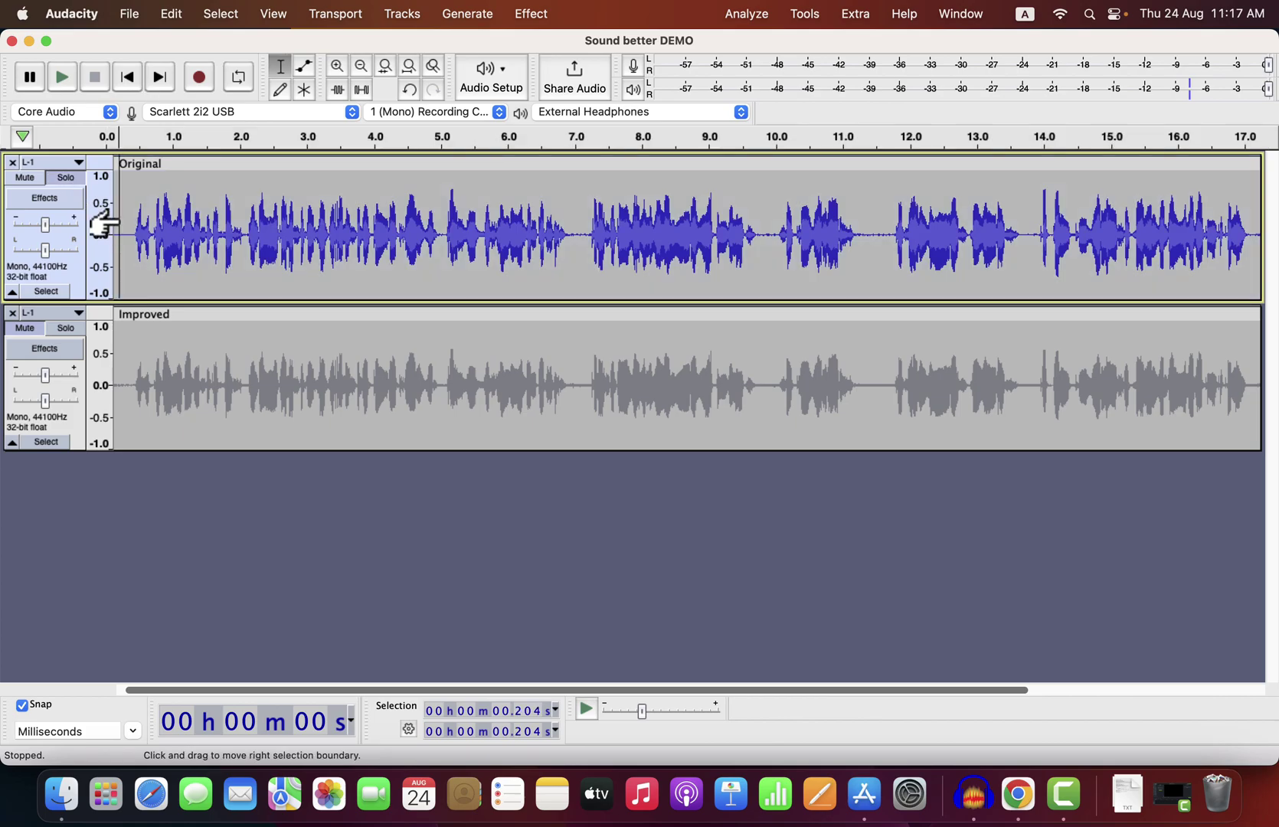
key(space)
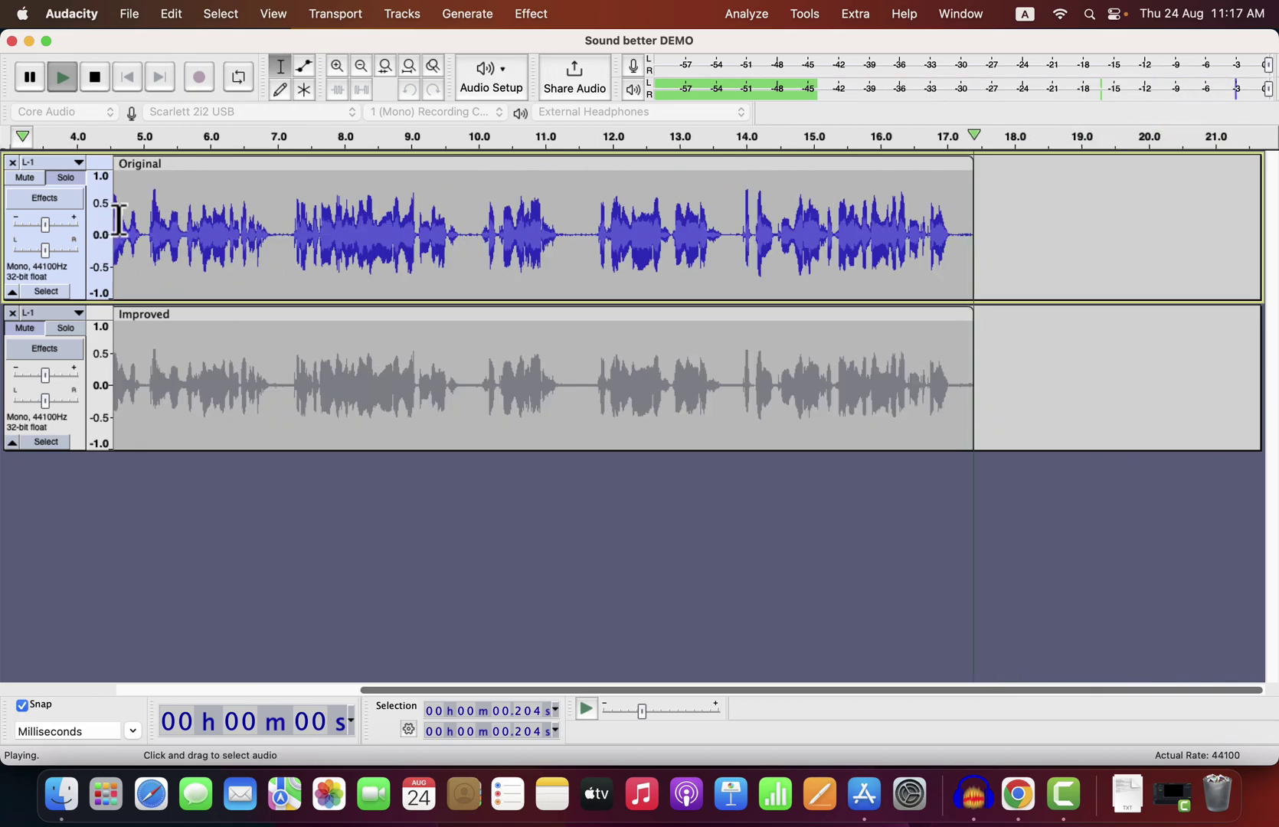
click(74, 328)
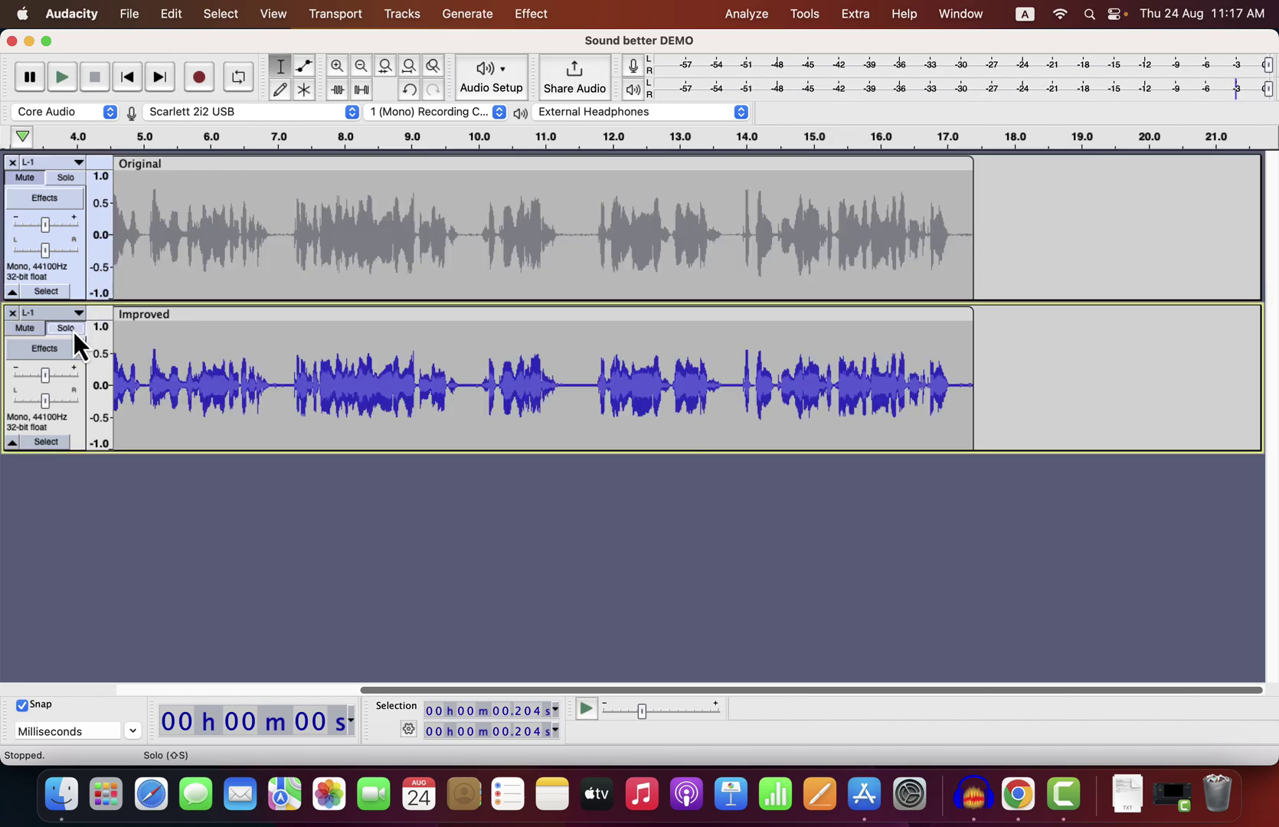
scroll(155, 345, left, 5)
click(127, 350)
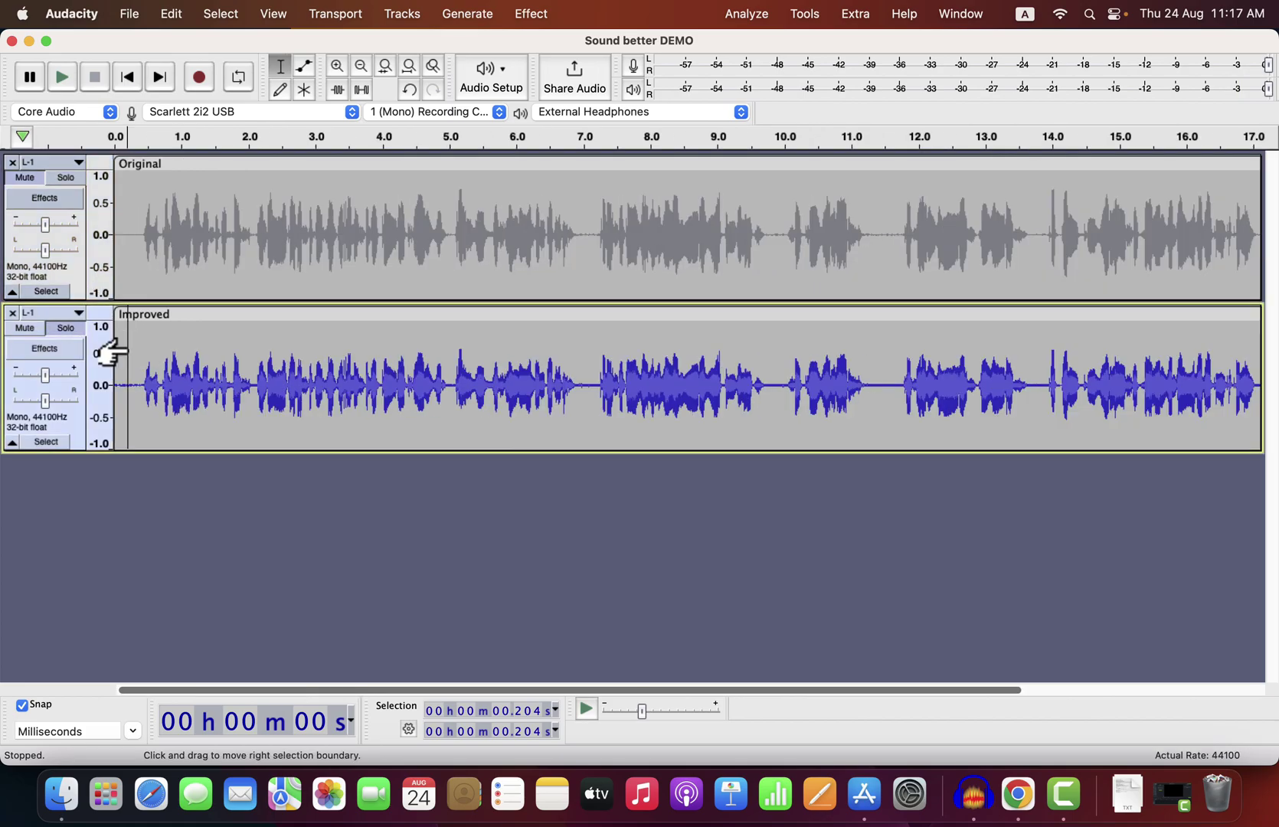
key(space)
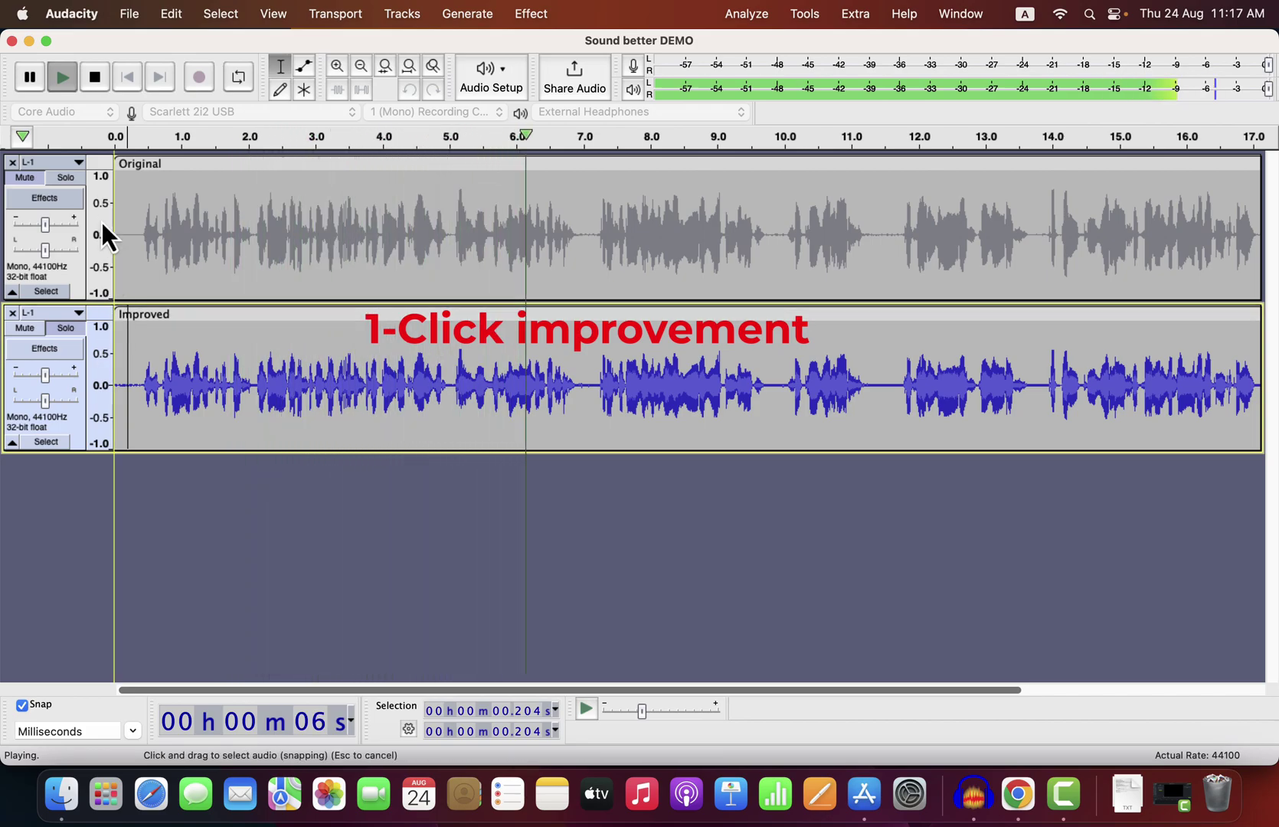
- Toggle solo from Original to Improved and back to Original, then select the whole Original clip
click(65, 178)
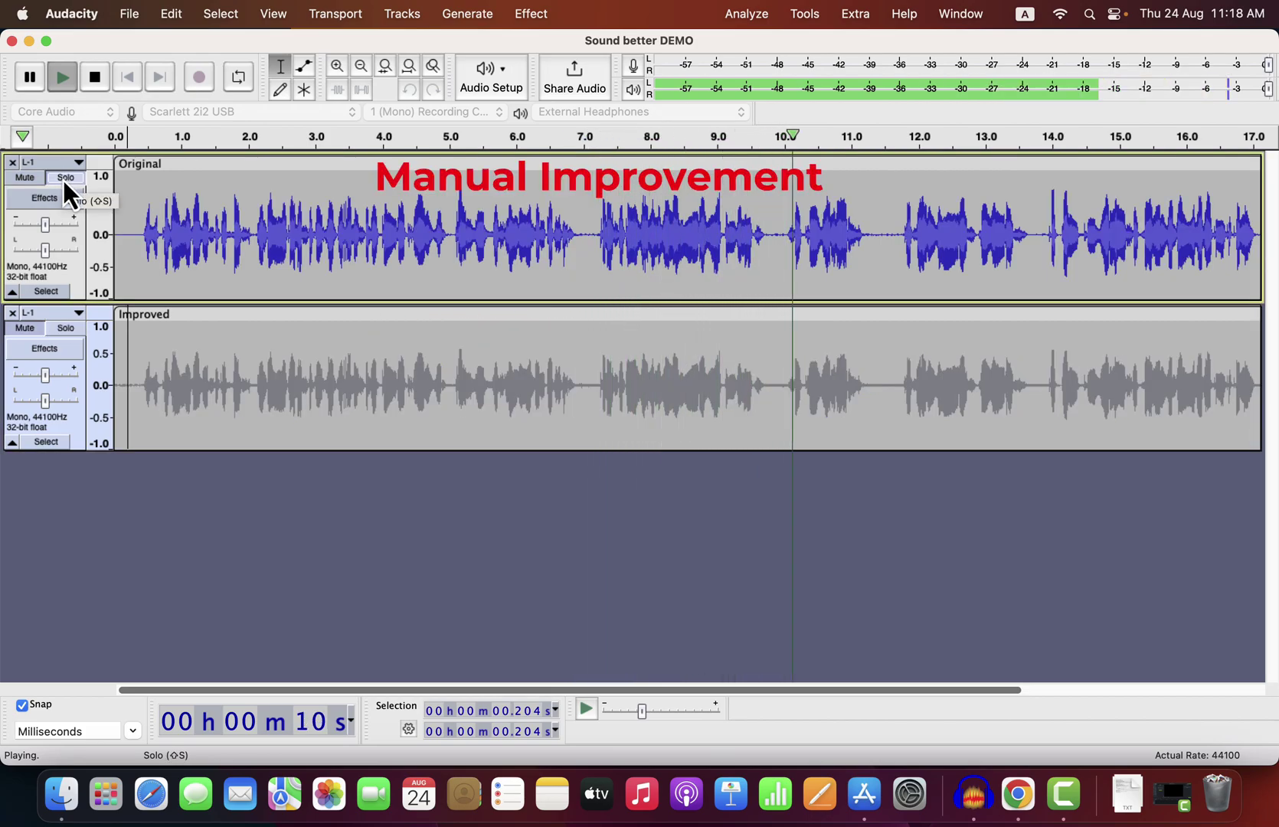
click(62, 329)
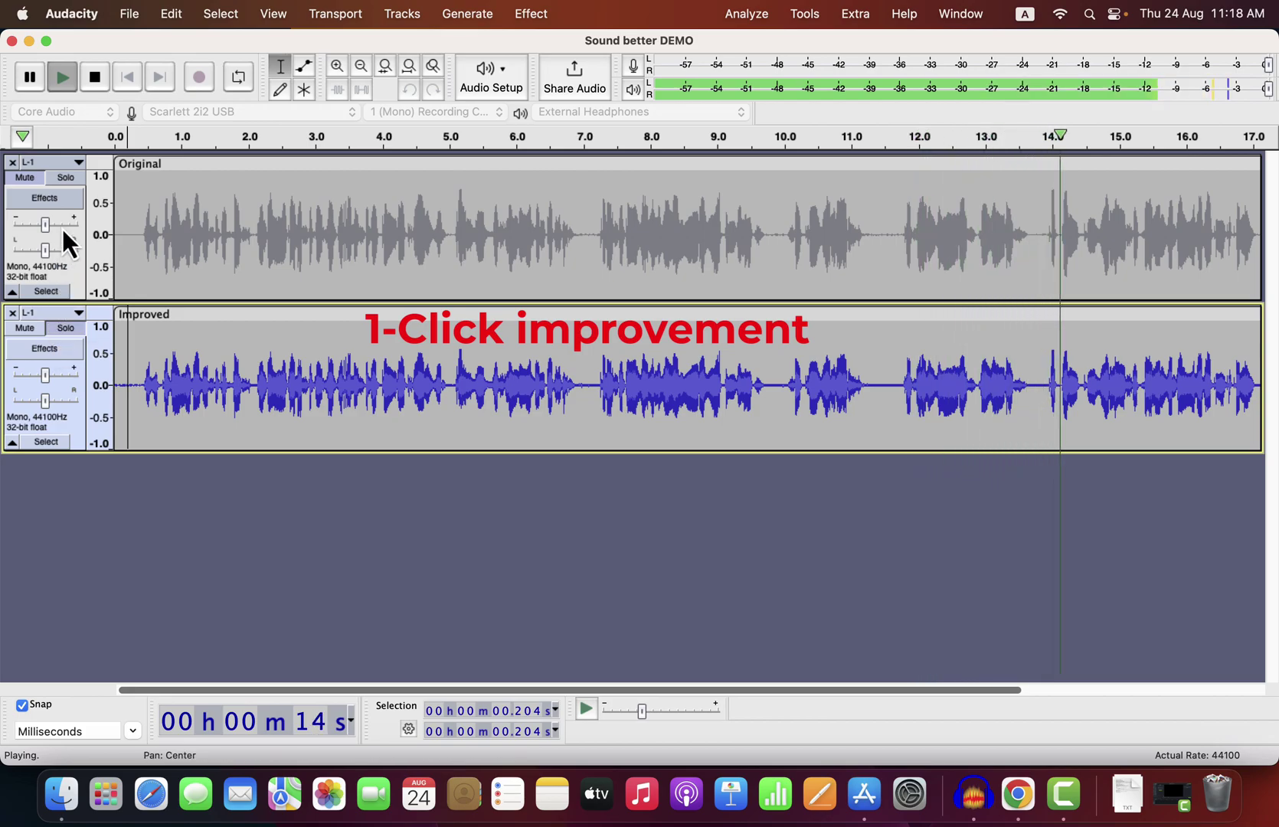
click(68, 179)
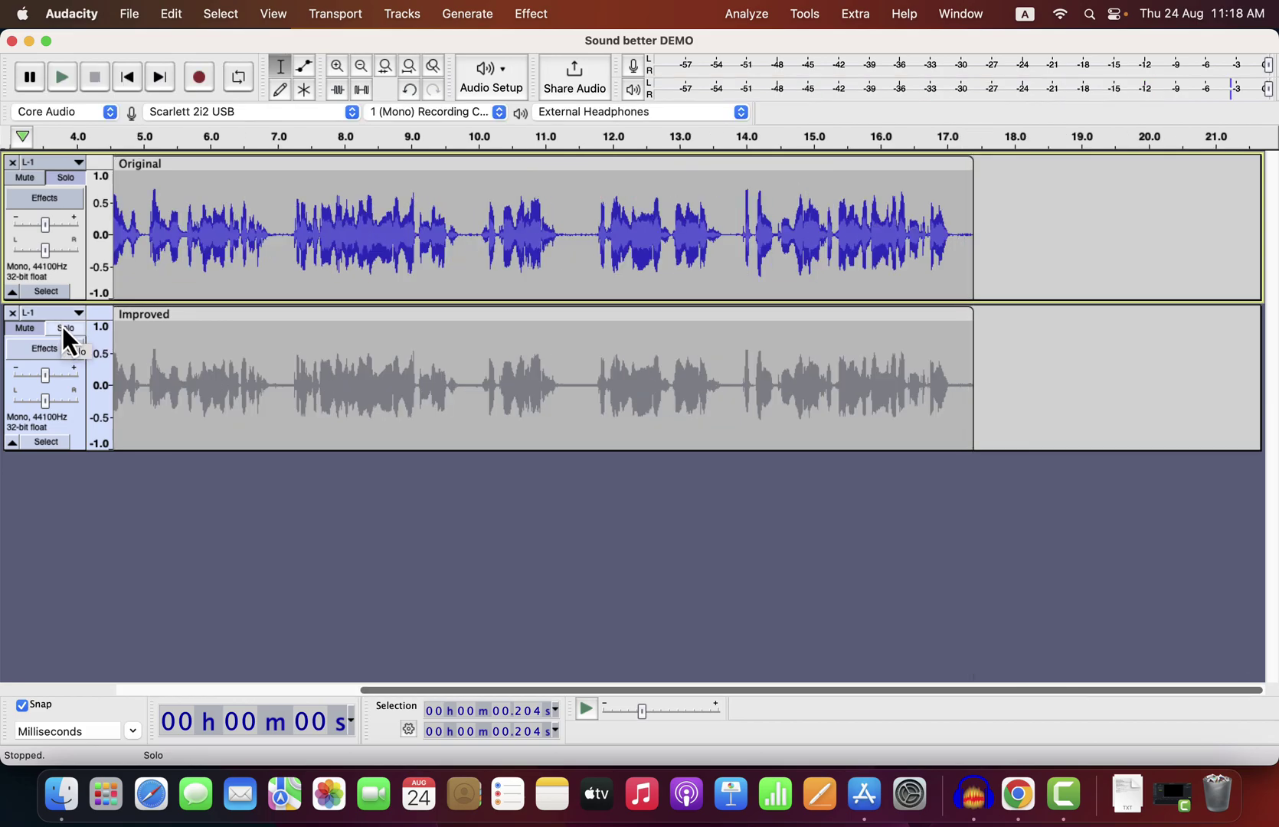
double_click(315, 245)
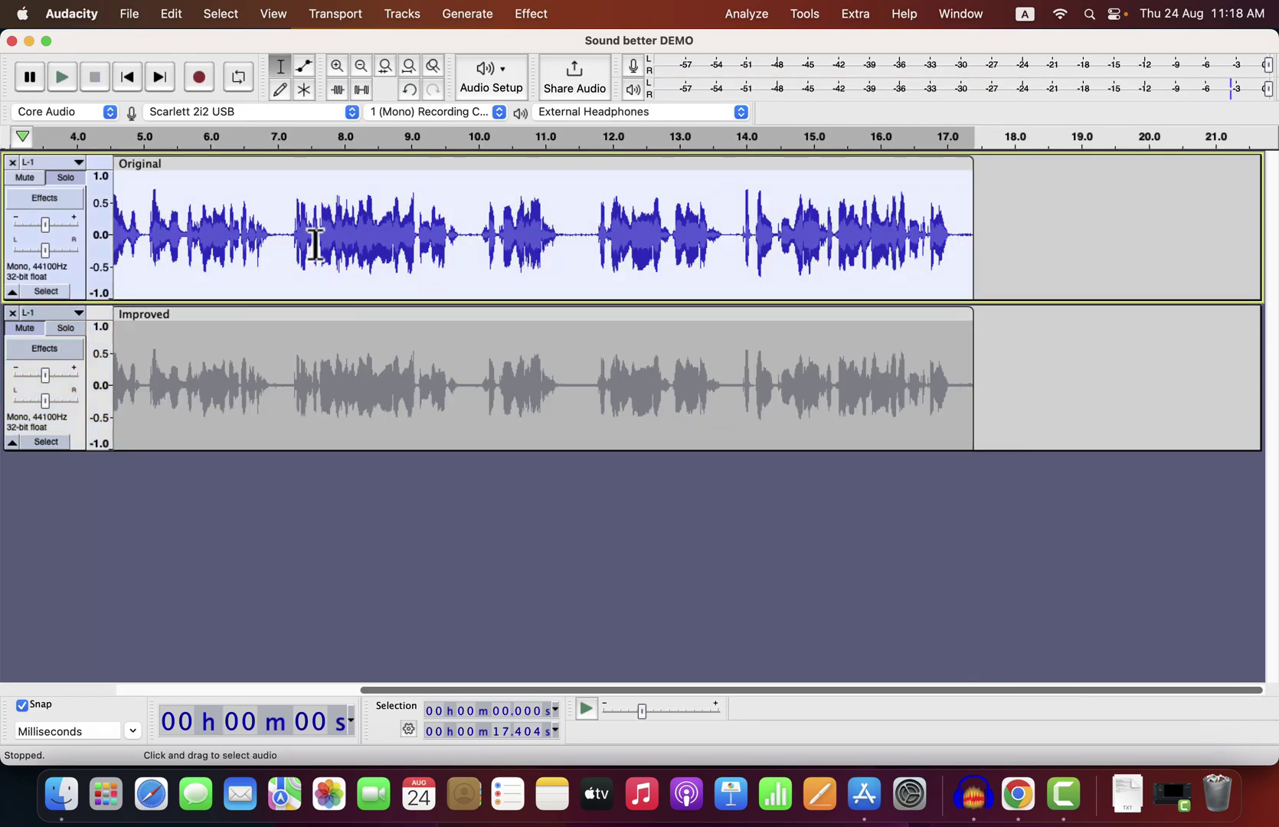
- Normalize the selected Original clip to a -5.0 dB peak
click(530, 11)
mouse_move(552, 135)
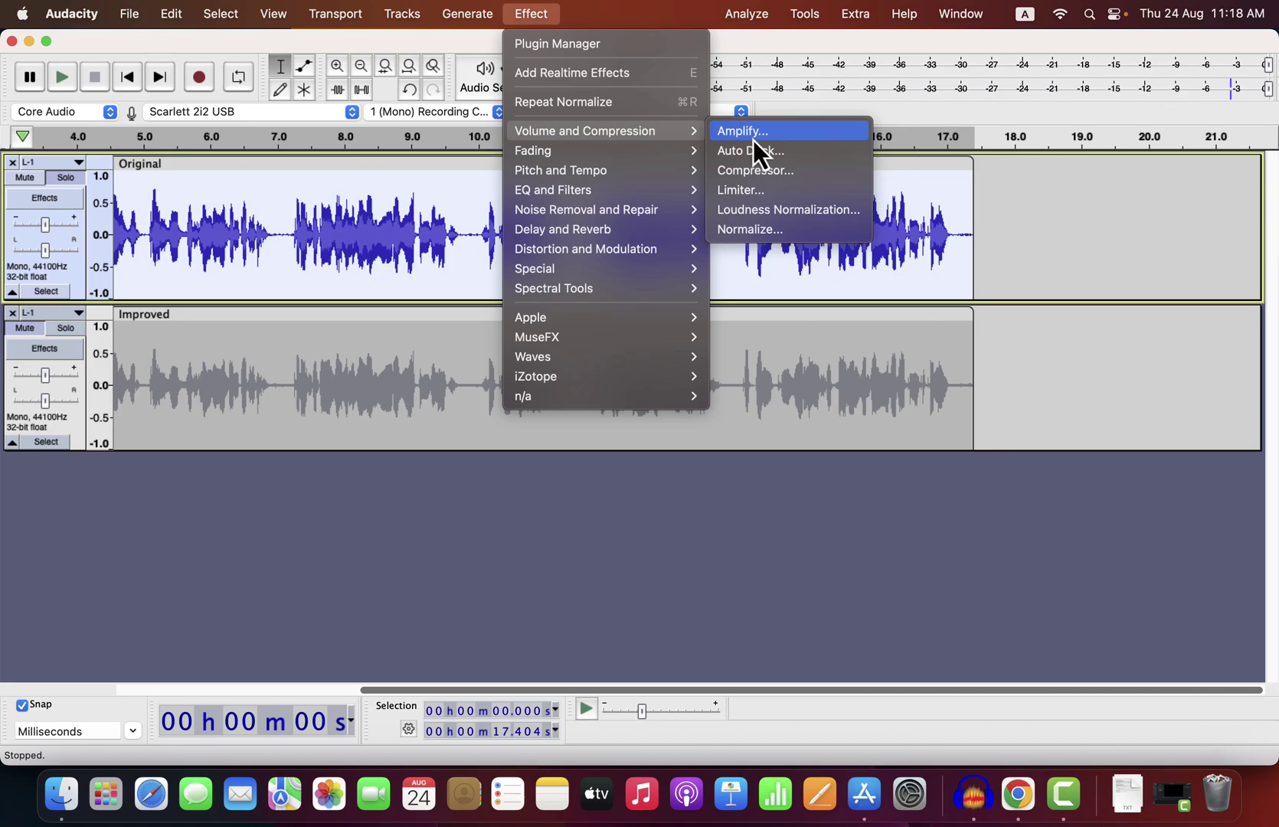
click(749, 232)
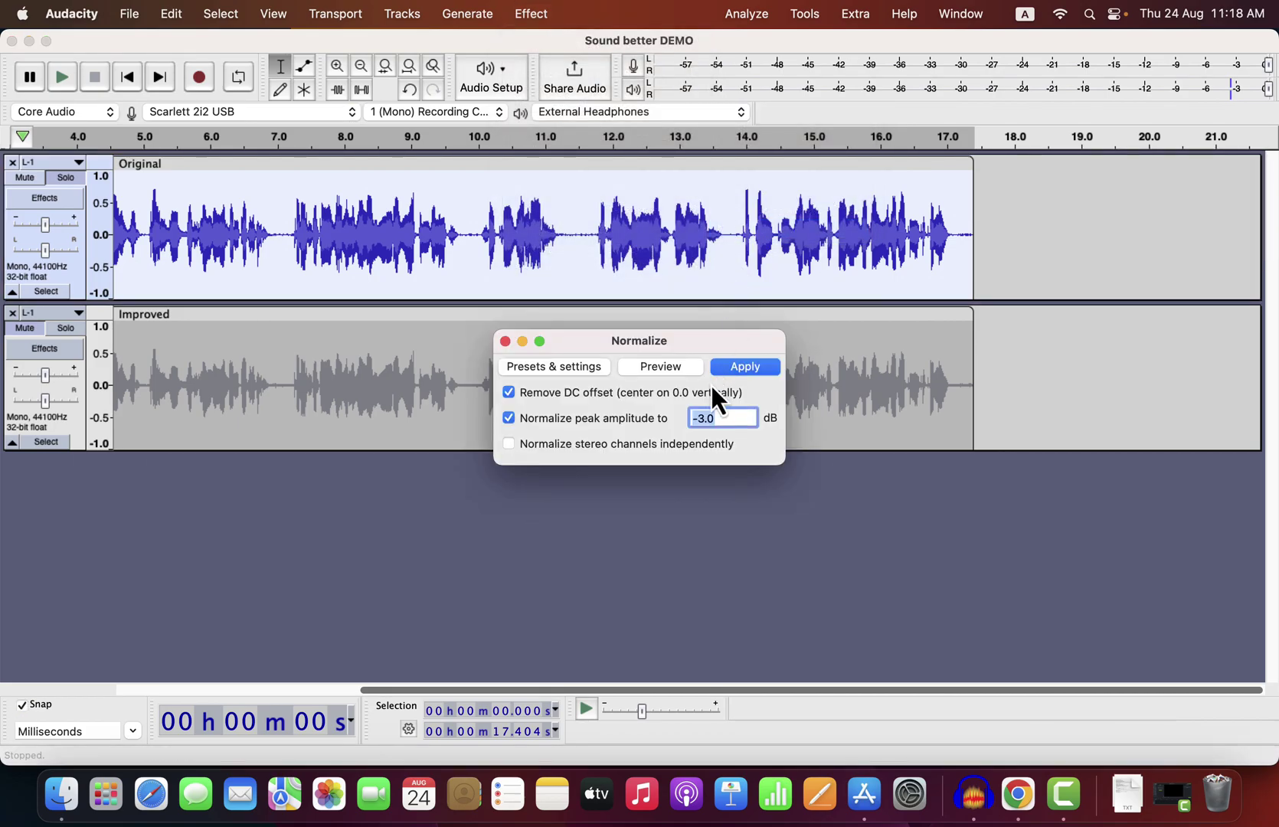
text(5)
click(744, 366)
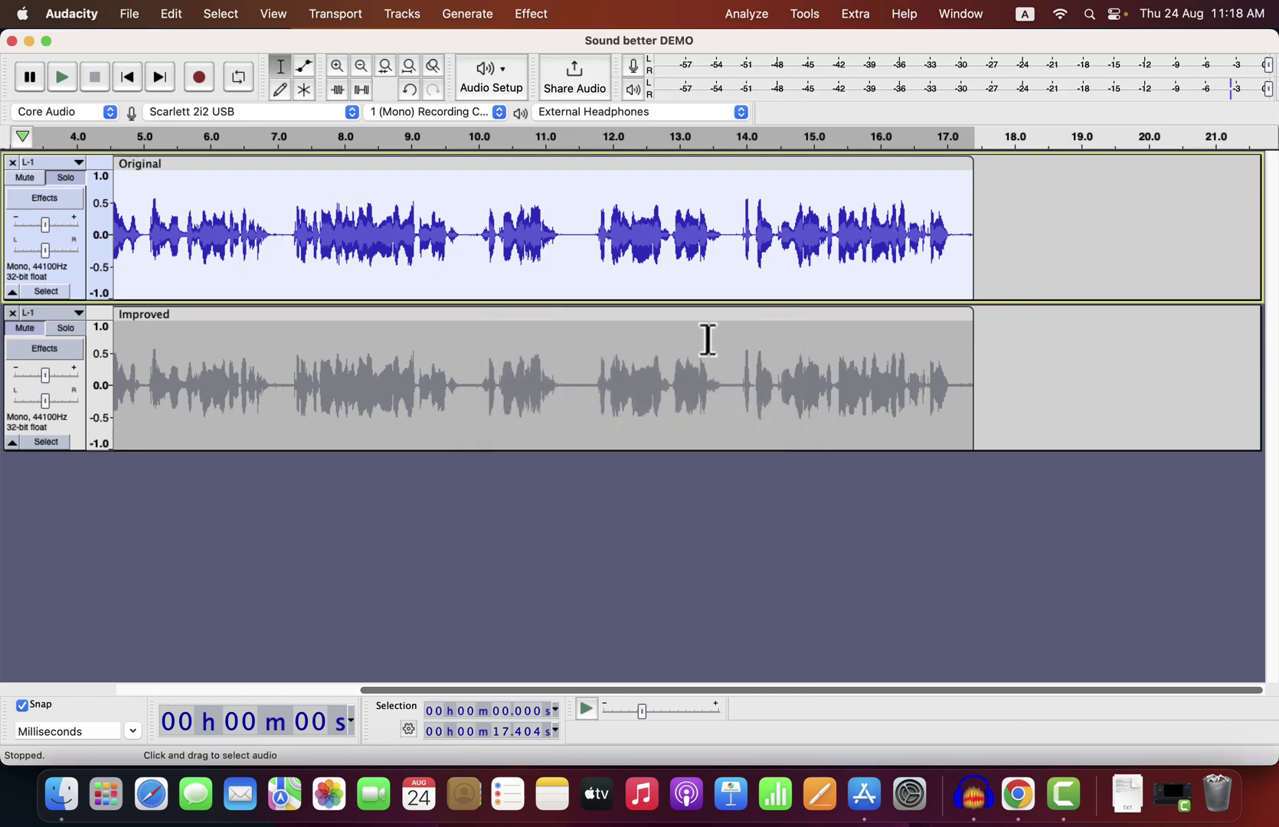
- Play from near the start, soloing Improved and then Original to compare, and stop playback
scroll(140, 228, left, 5)
click(140, 227)
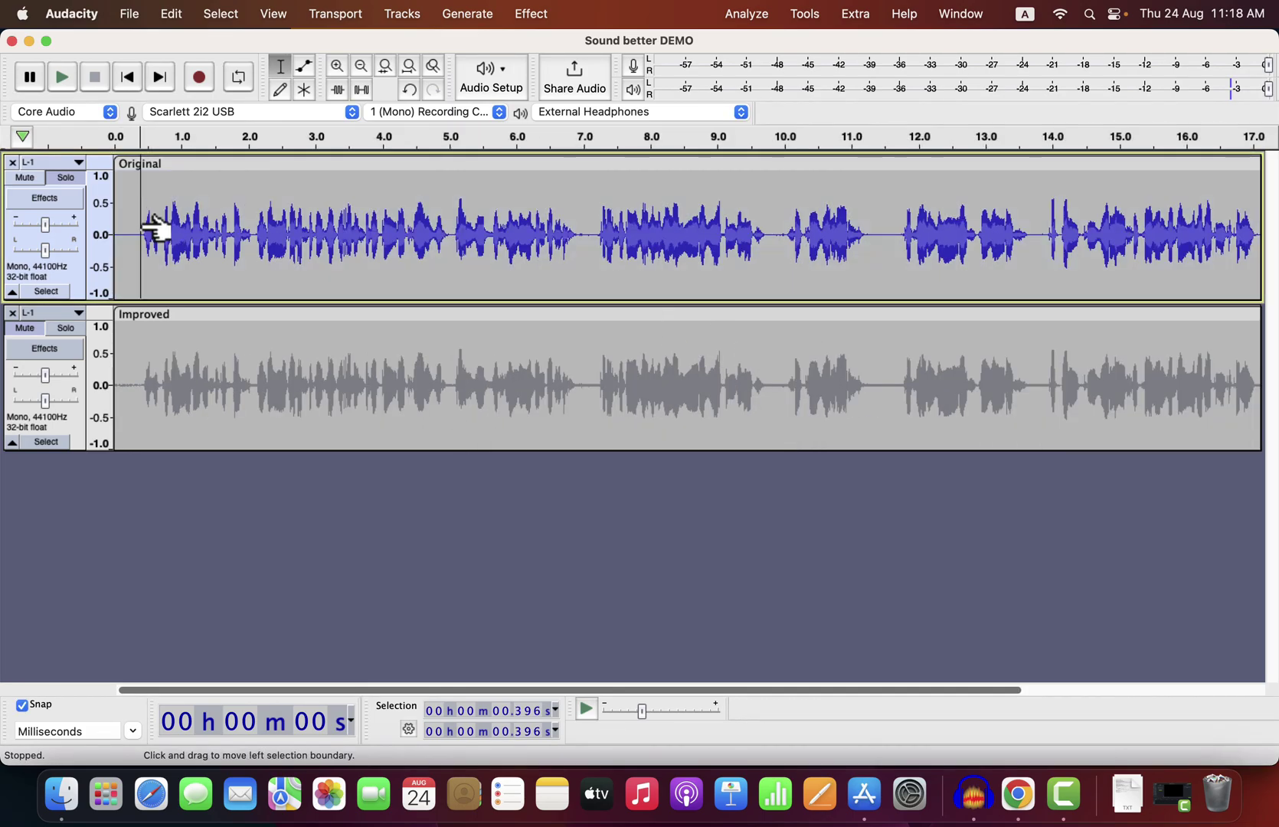
key(space)
click(68, 333)
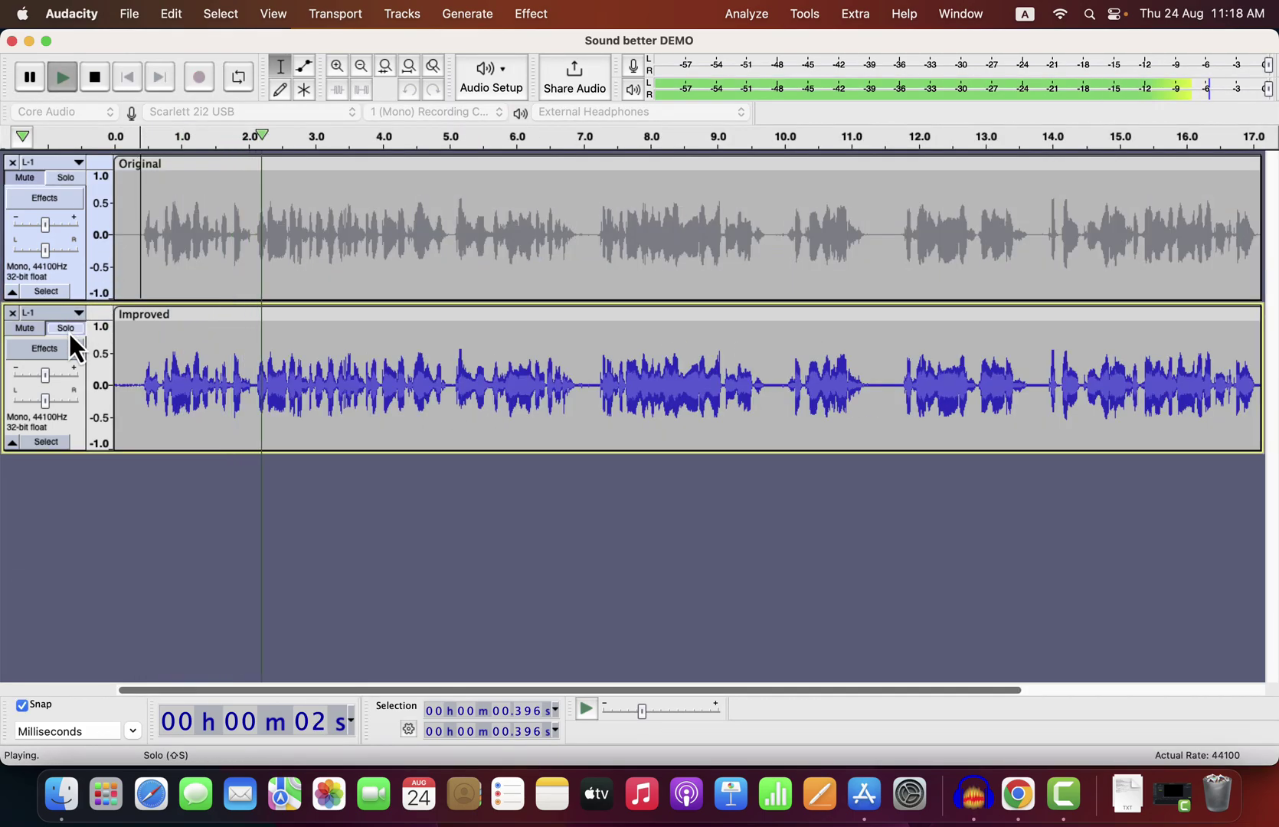
click(65, 180)
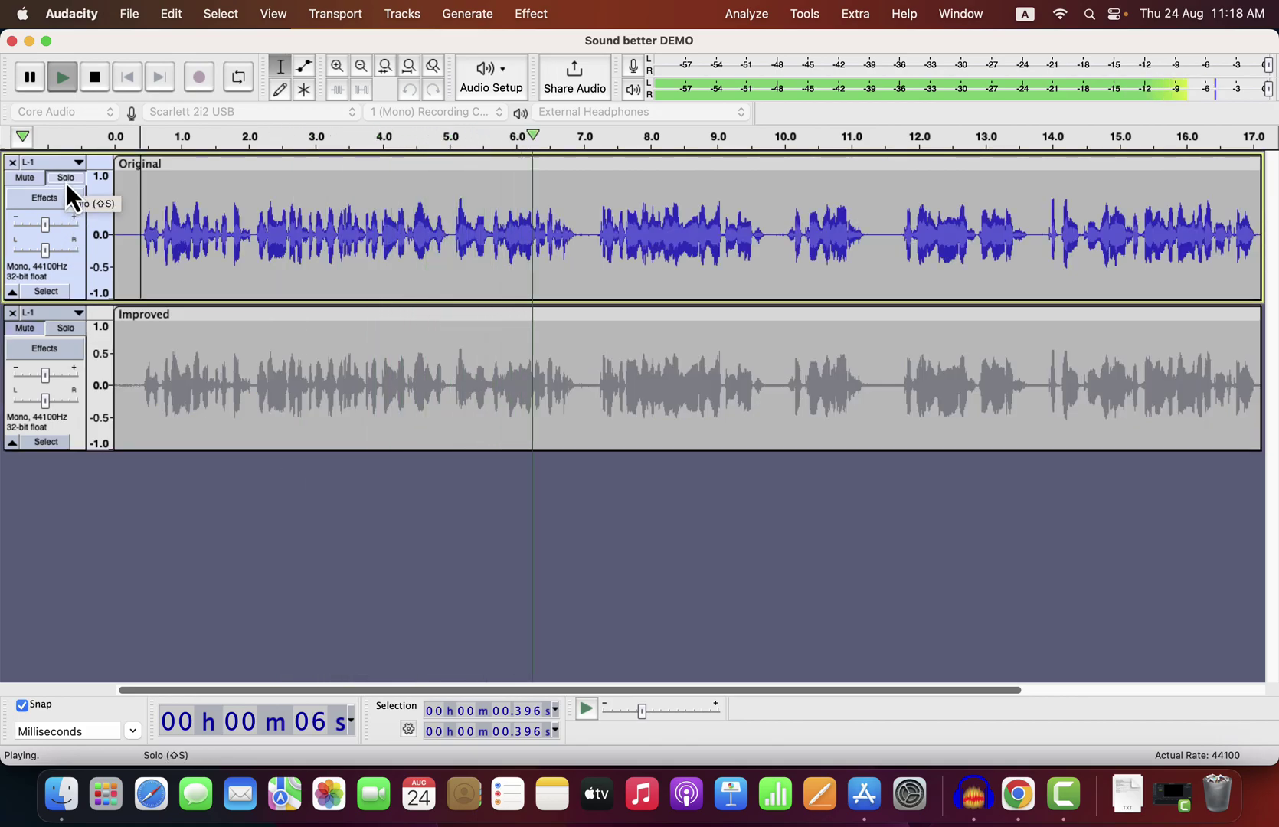
key(space)
- Reselect the whole Original clip and normalize it again, this time to a -4.0 dB peak
double_click(253, 211)
click(548, 9)
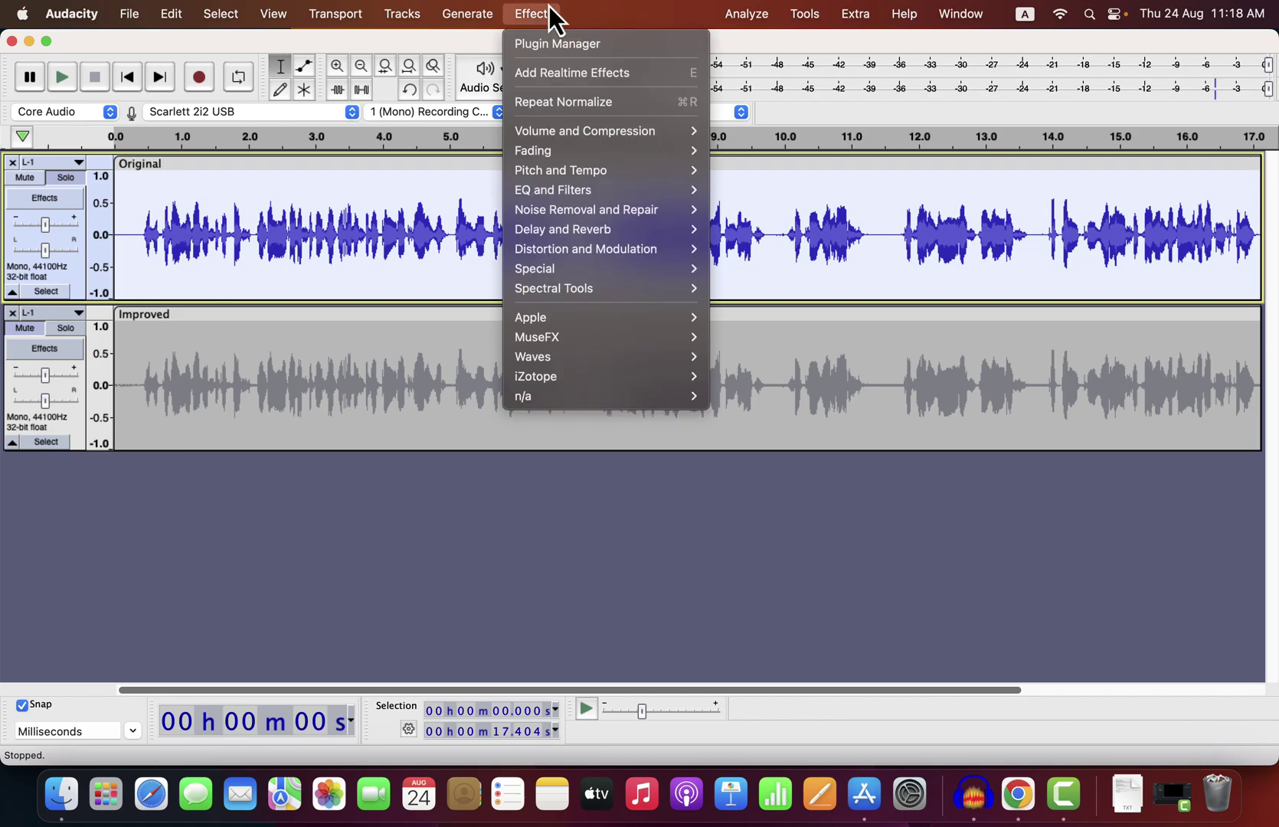
mouse_move(591, 136)
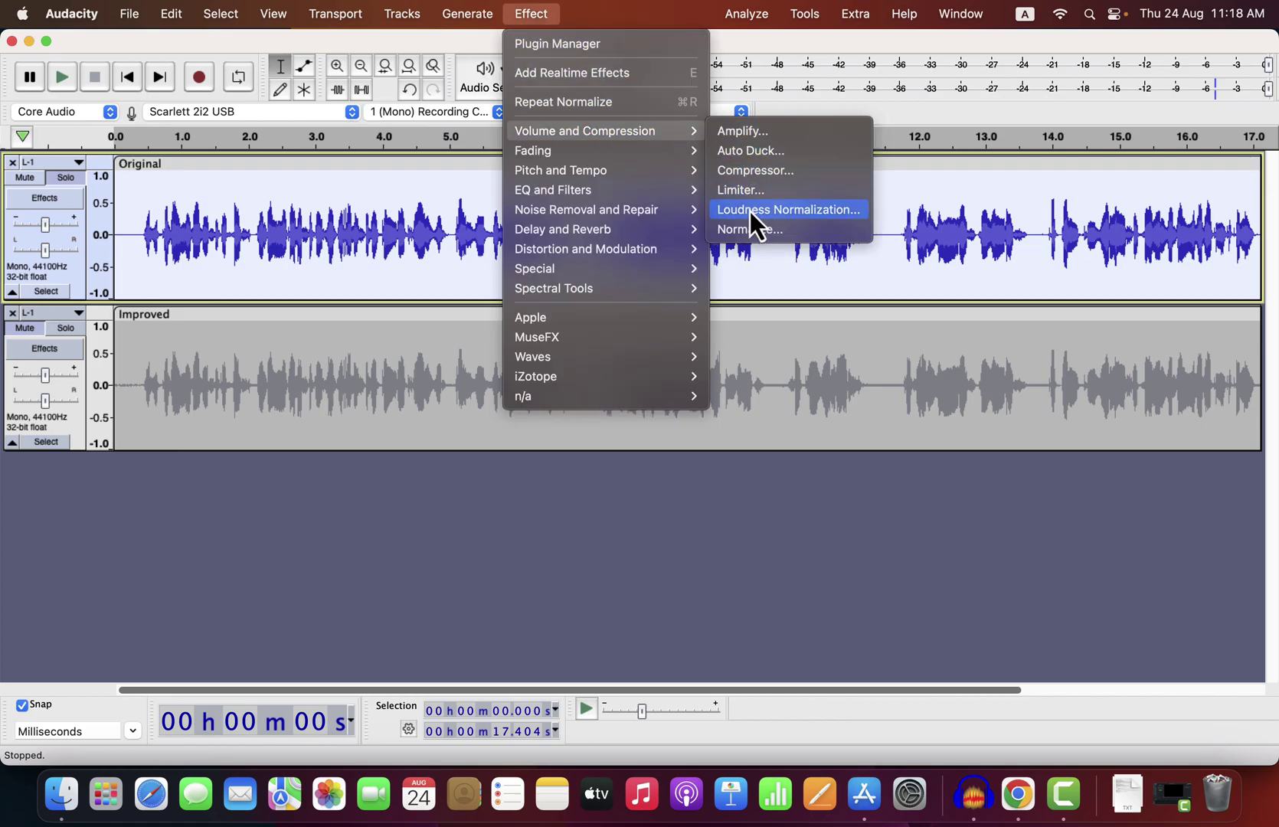
click(750, 230)
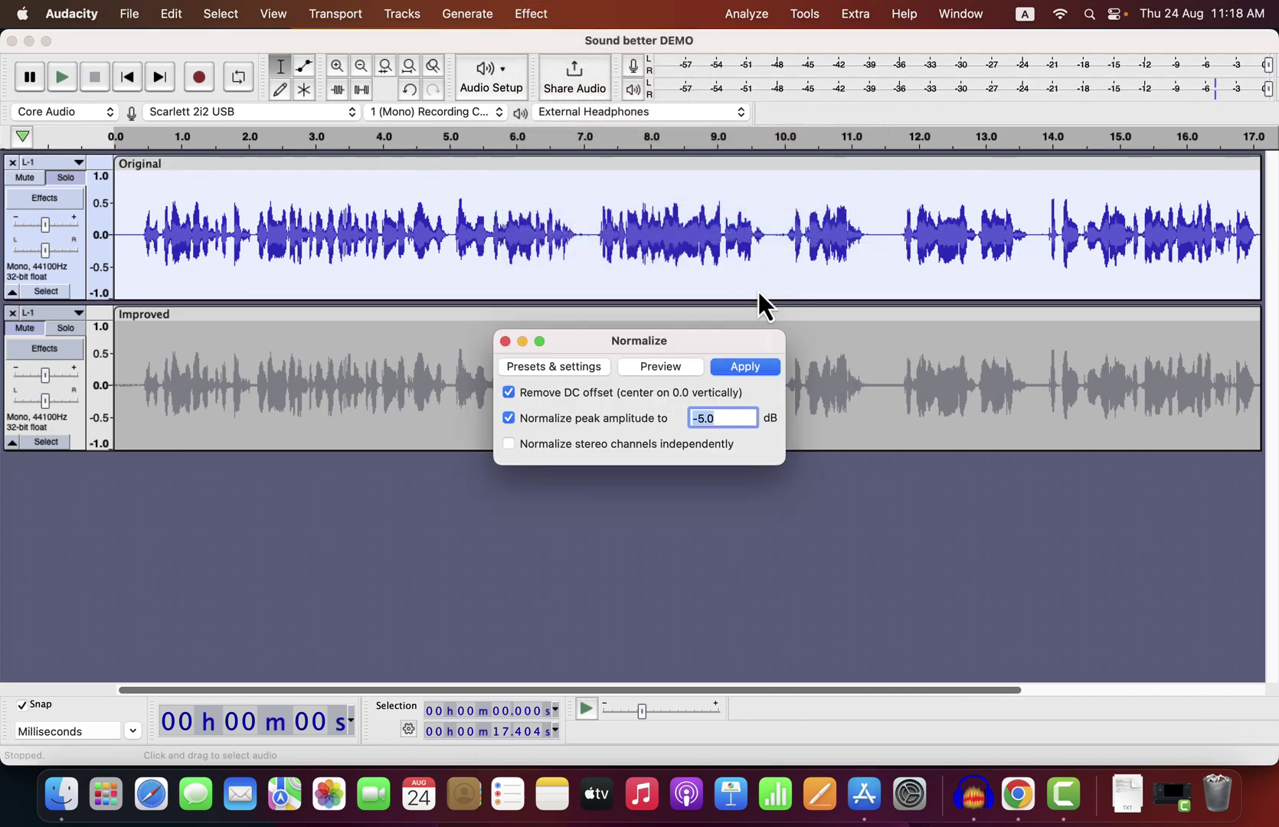
click(702, 418)
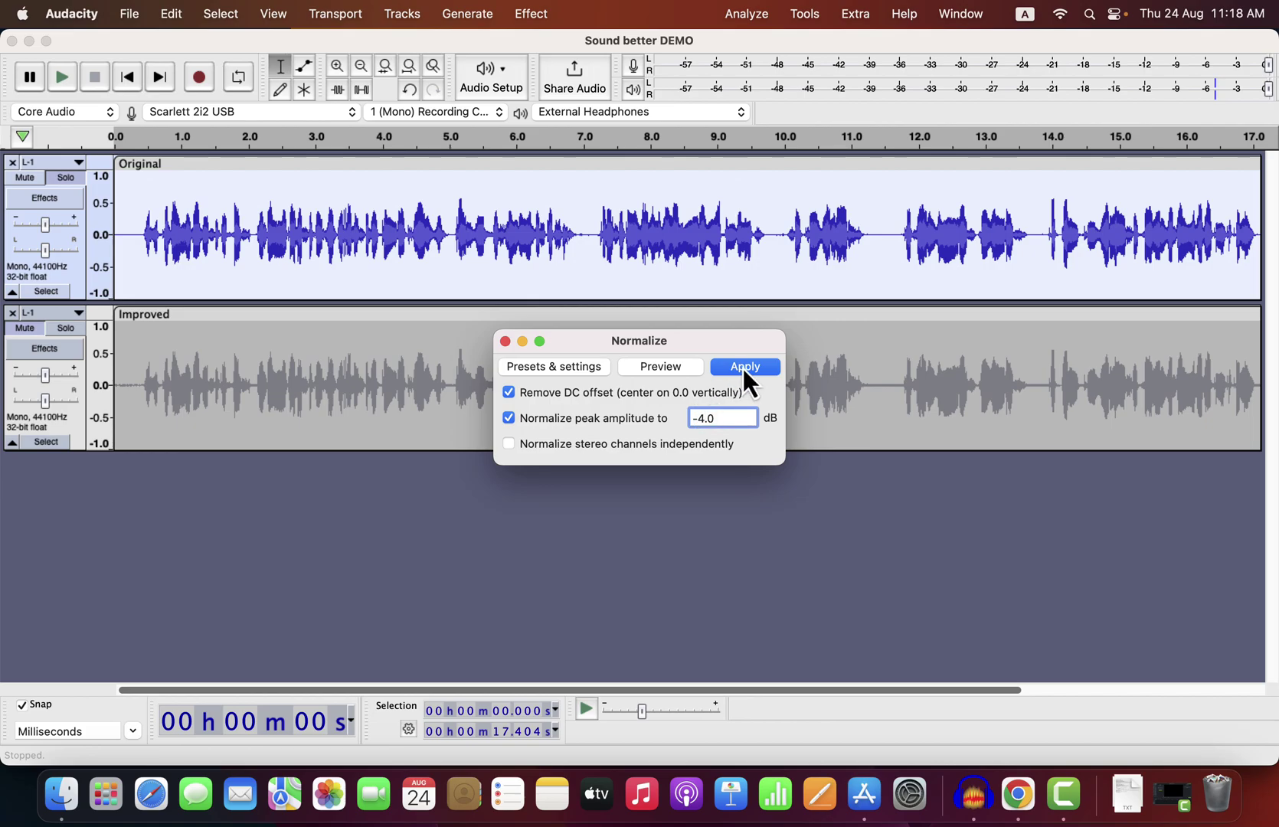
click(742, 366)
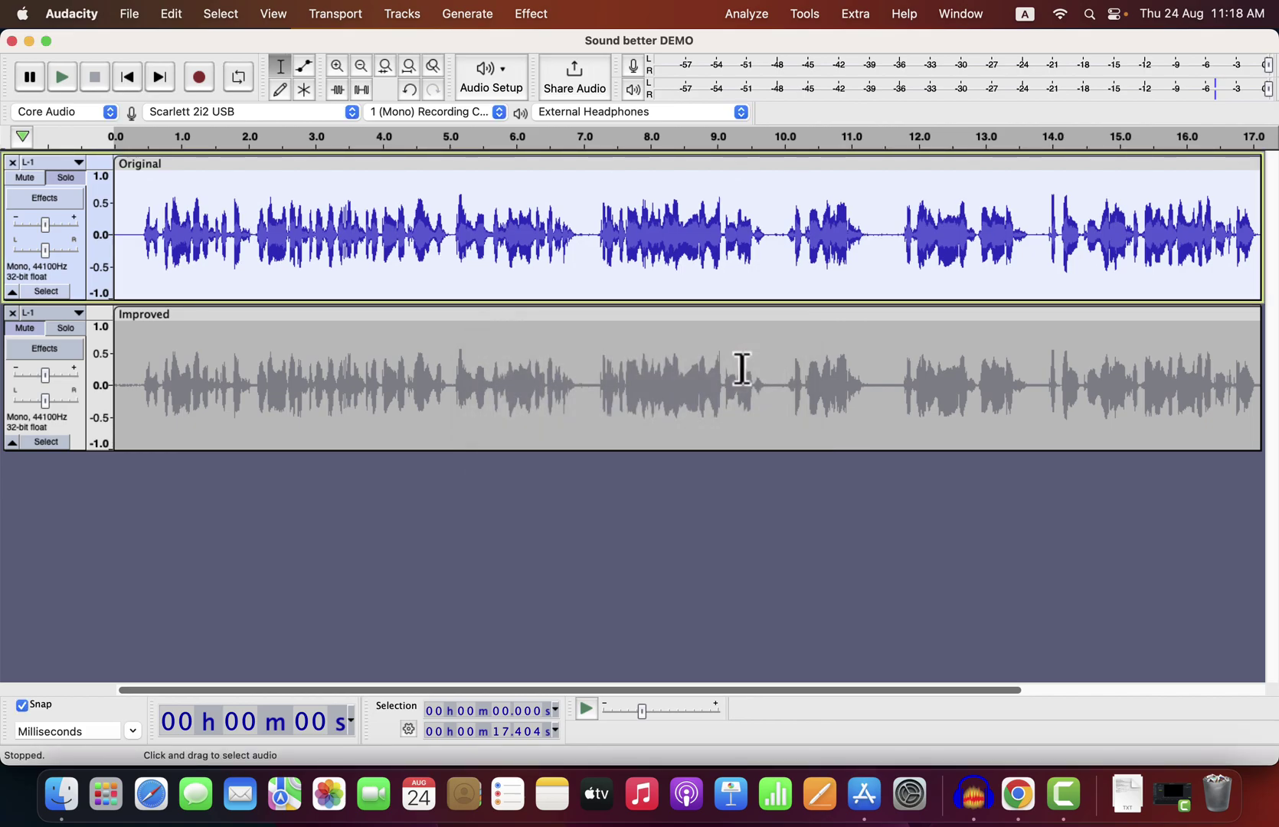
click(76, 327)
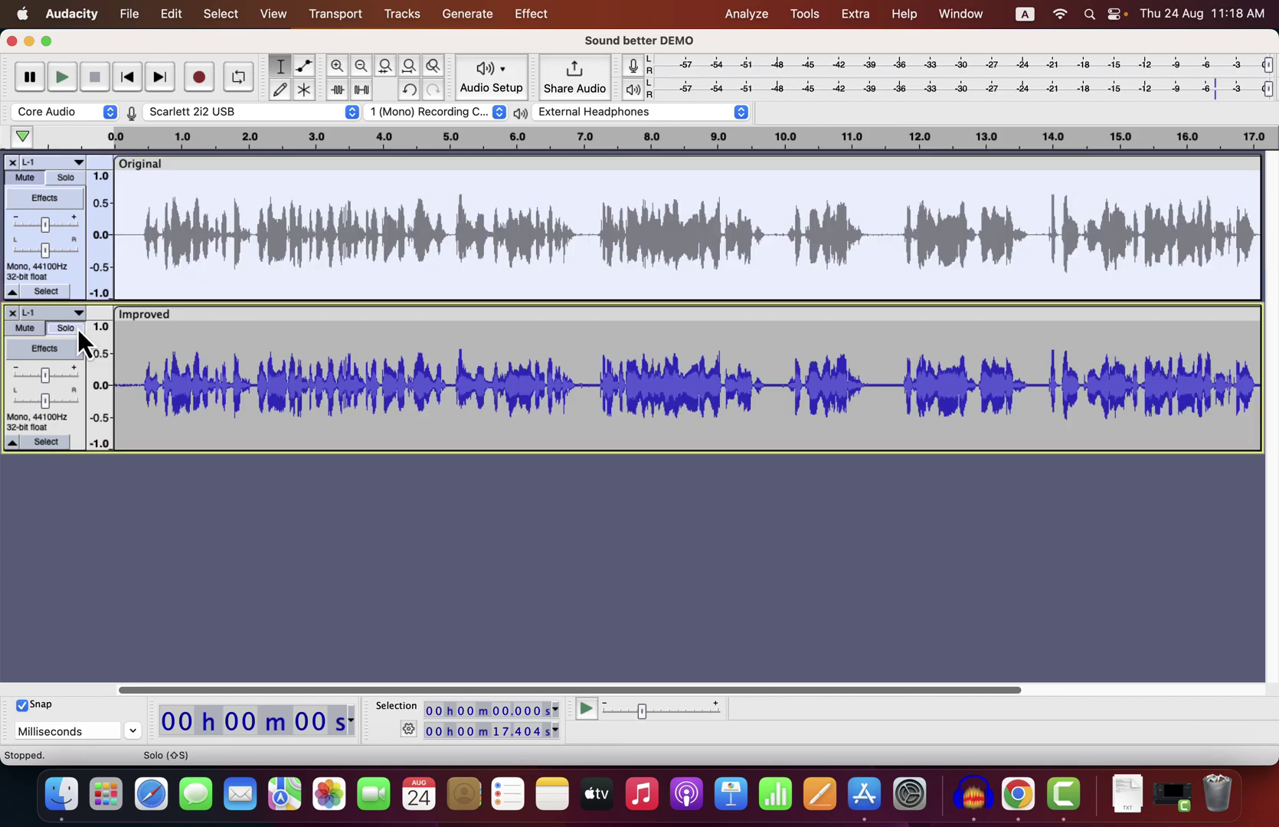
click(120, 337)
key(space)
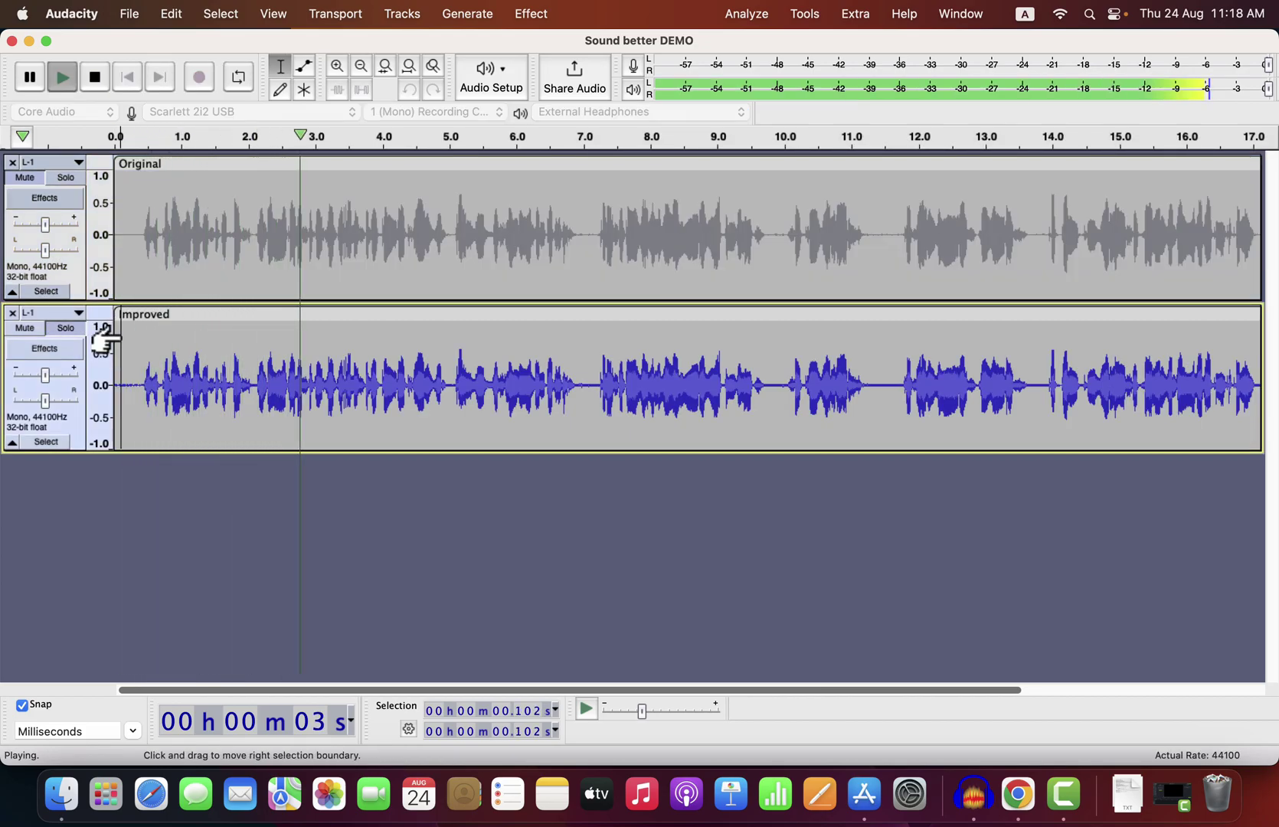
key(space)
click(80, 182)
key(space)
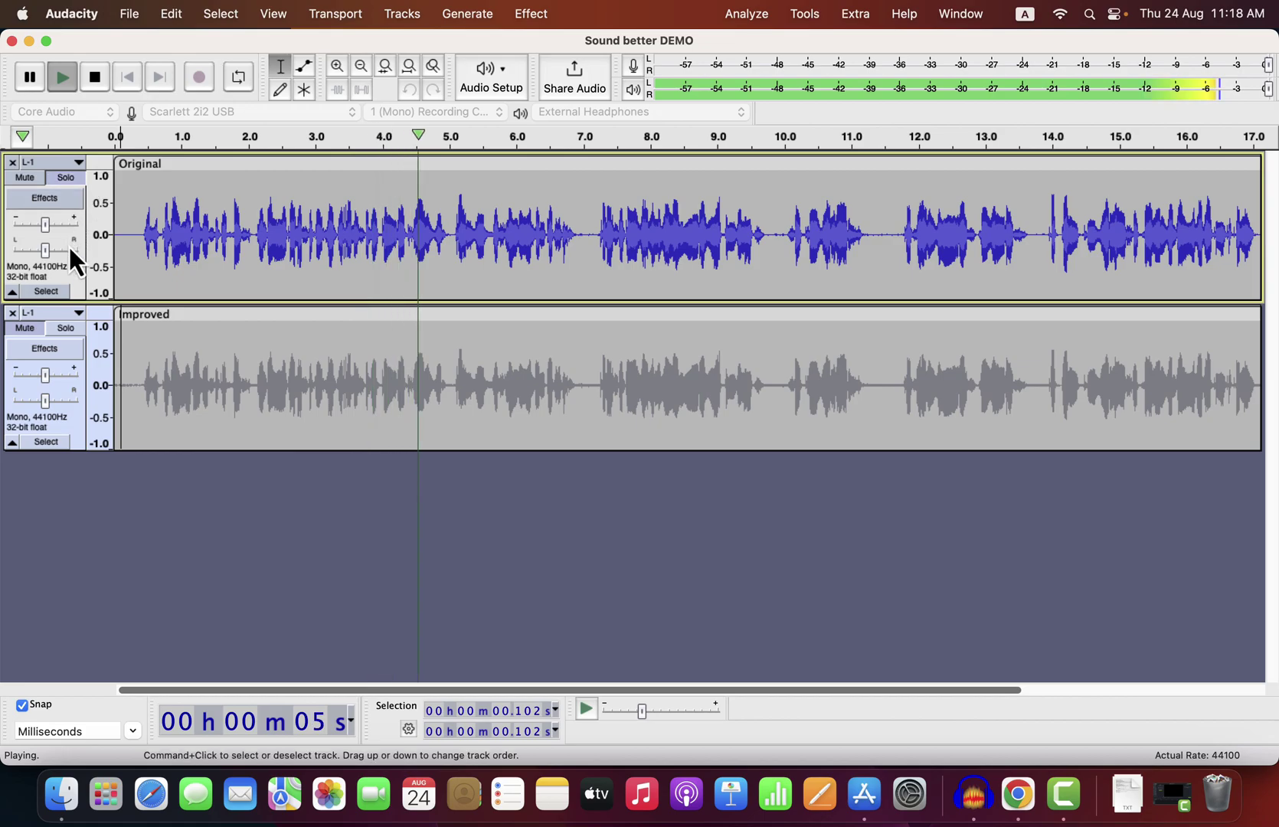
click(64, 328)
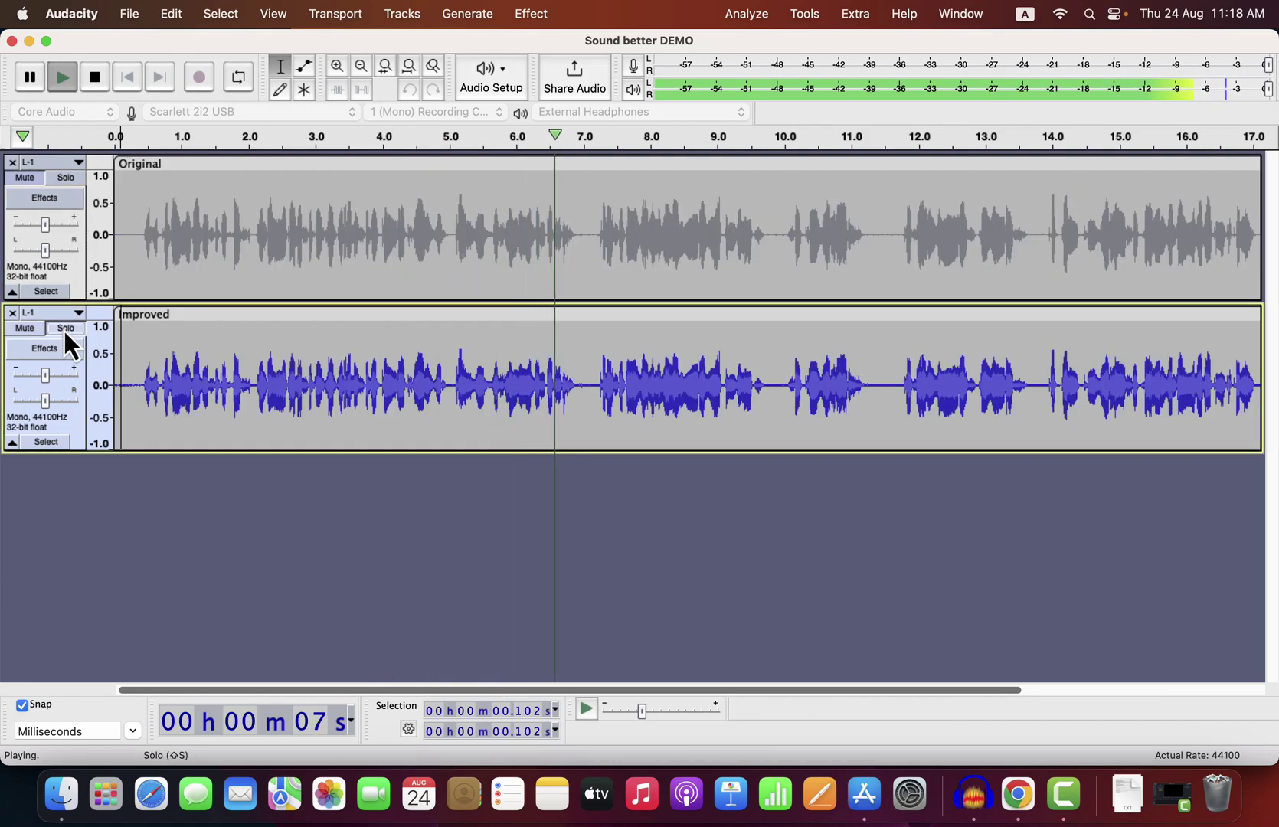
click(72, 177)
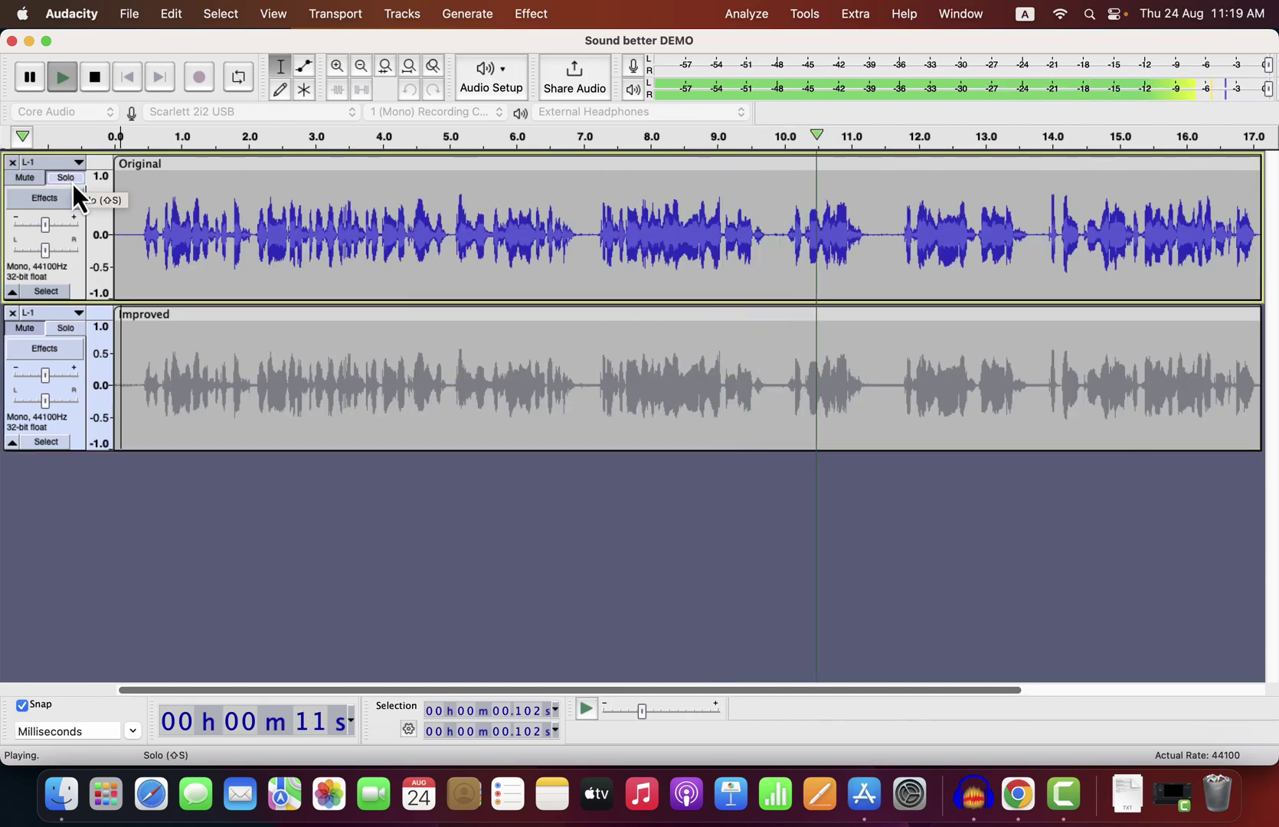
click(62, 332)
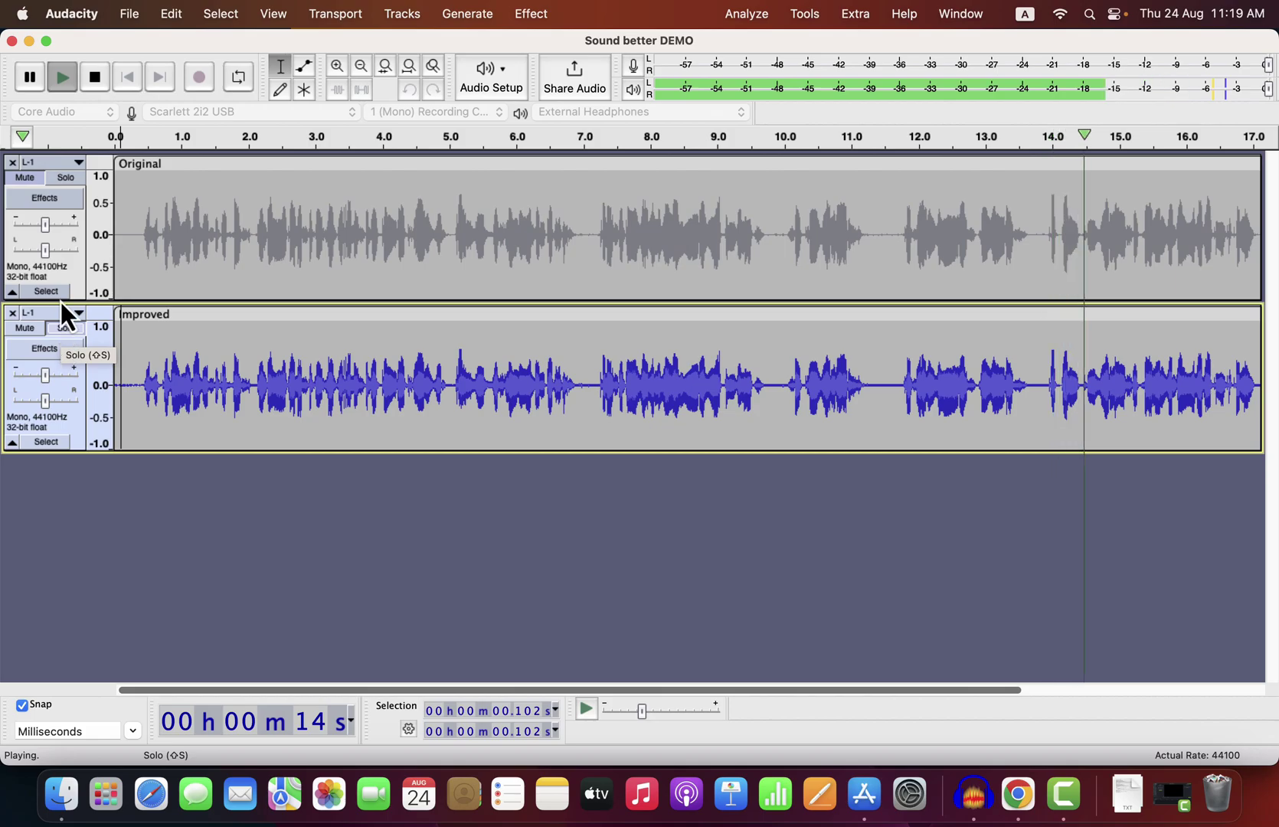
click(71, 177)
click(67, 329)
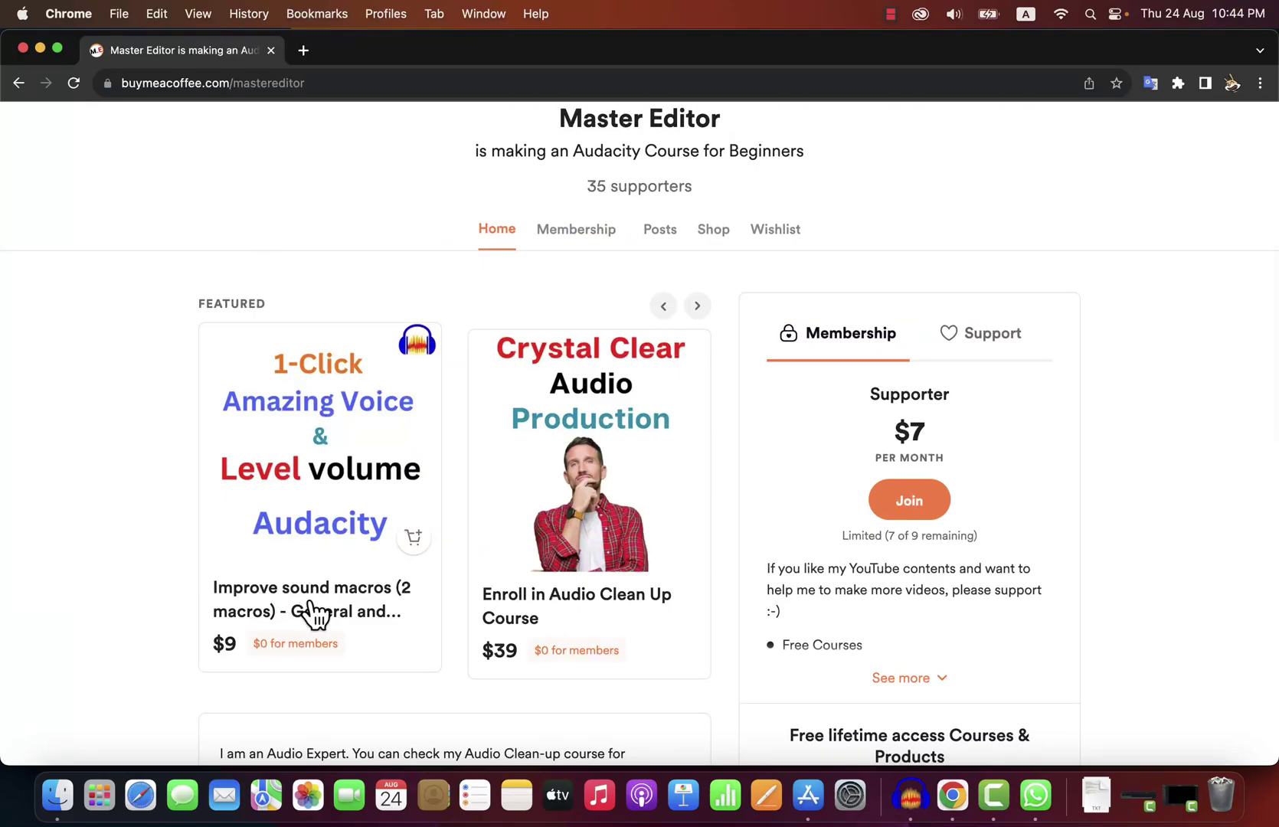
- Open the Crystal Clear Audio Production card to view the $39 Enroll in Audio Clean Up Course product
click(547, 515)
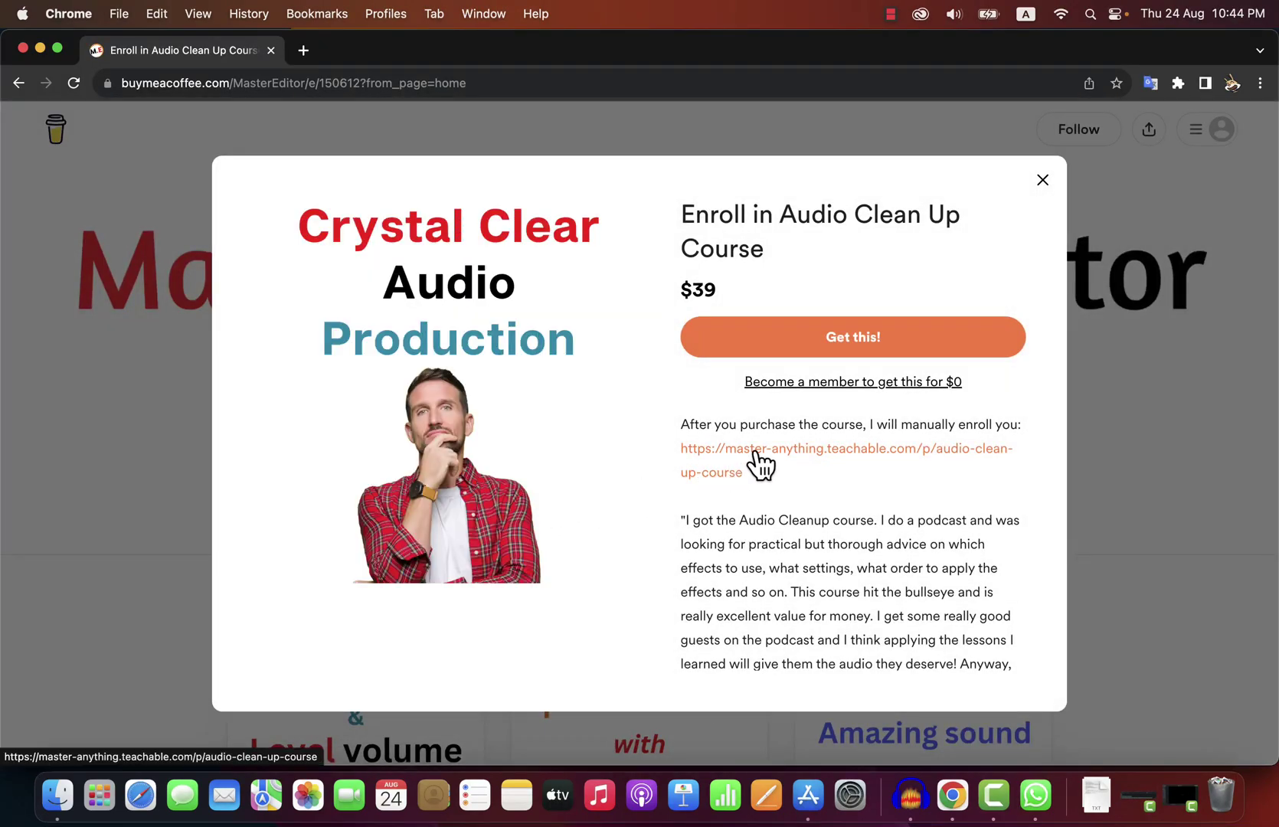
- Follow the teachable.com link and scroll down to the Audio Clean-Up Course Curriculum
click(760, 462)
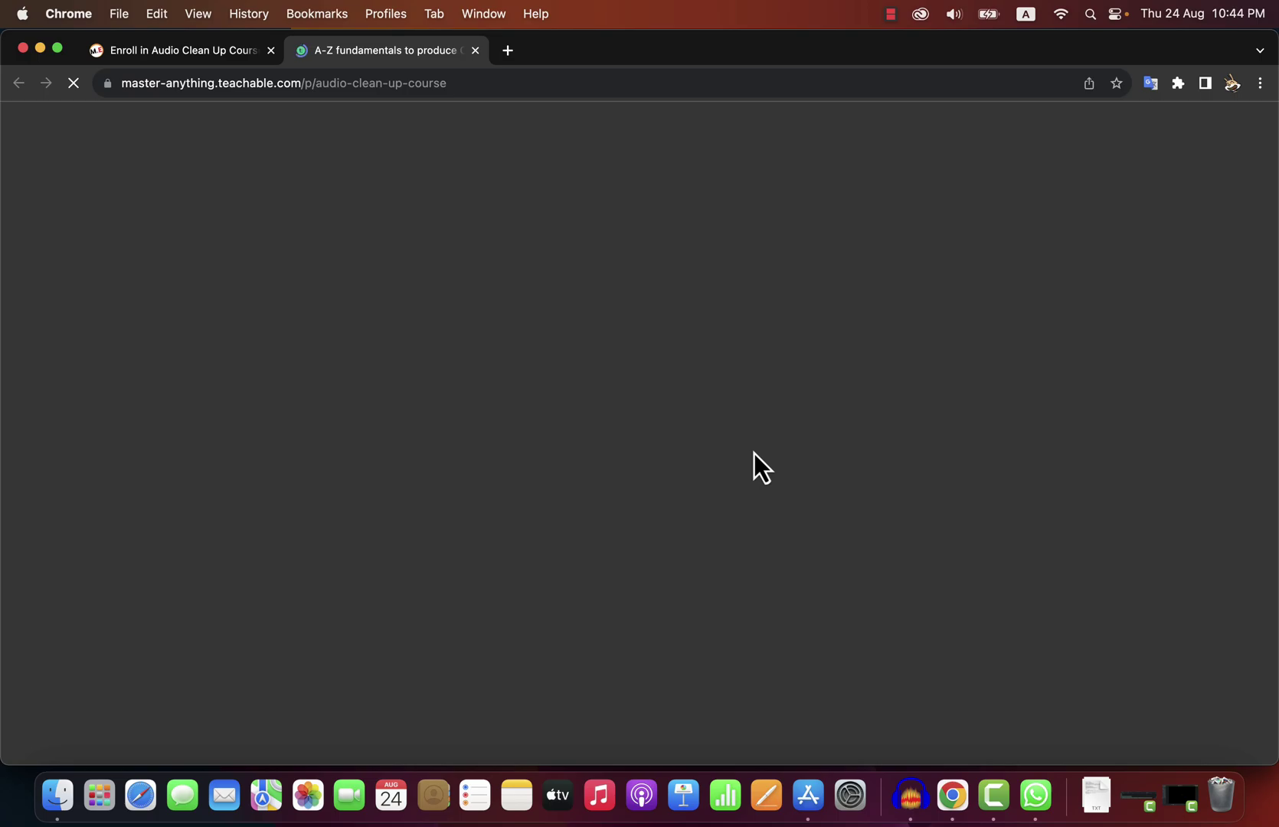
scroll(754, 463, down, 5)
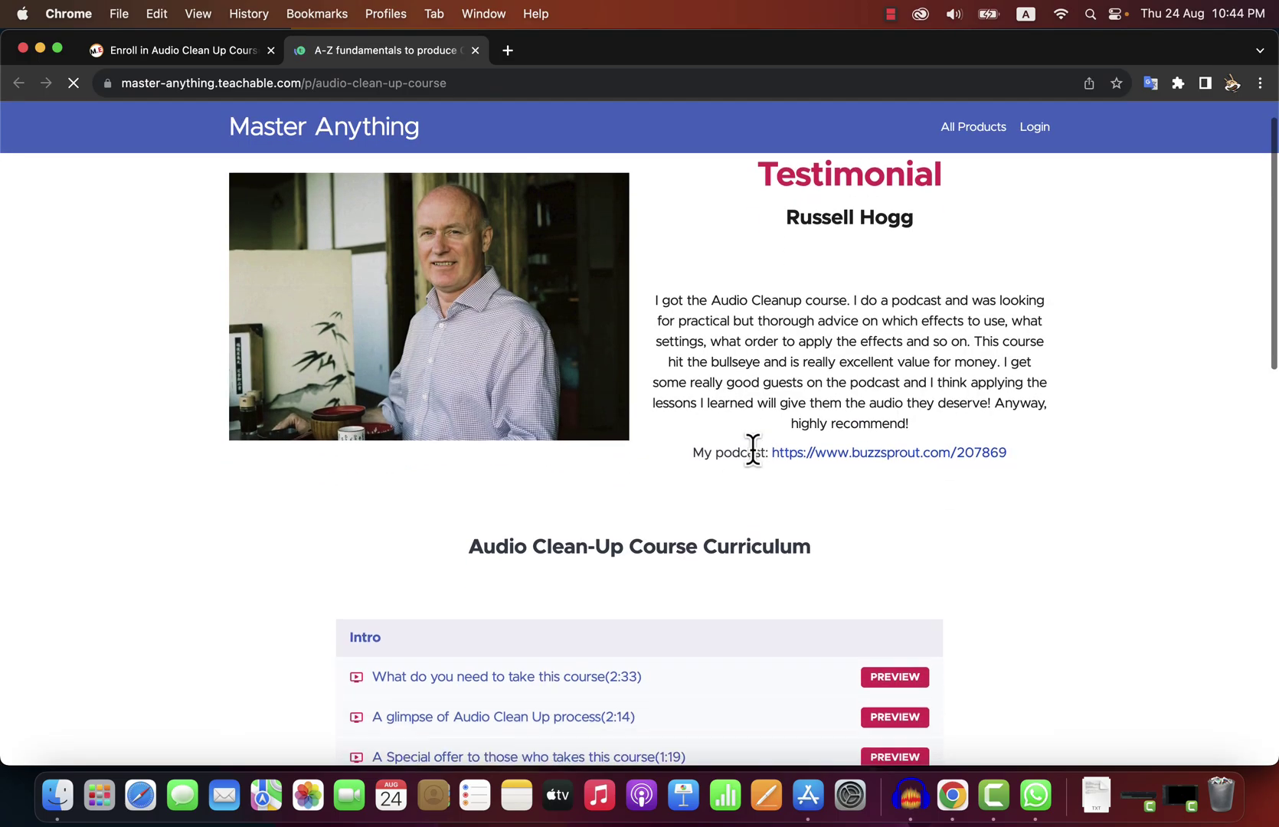
scroll(754, 463, down, 8)
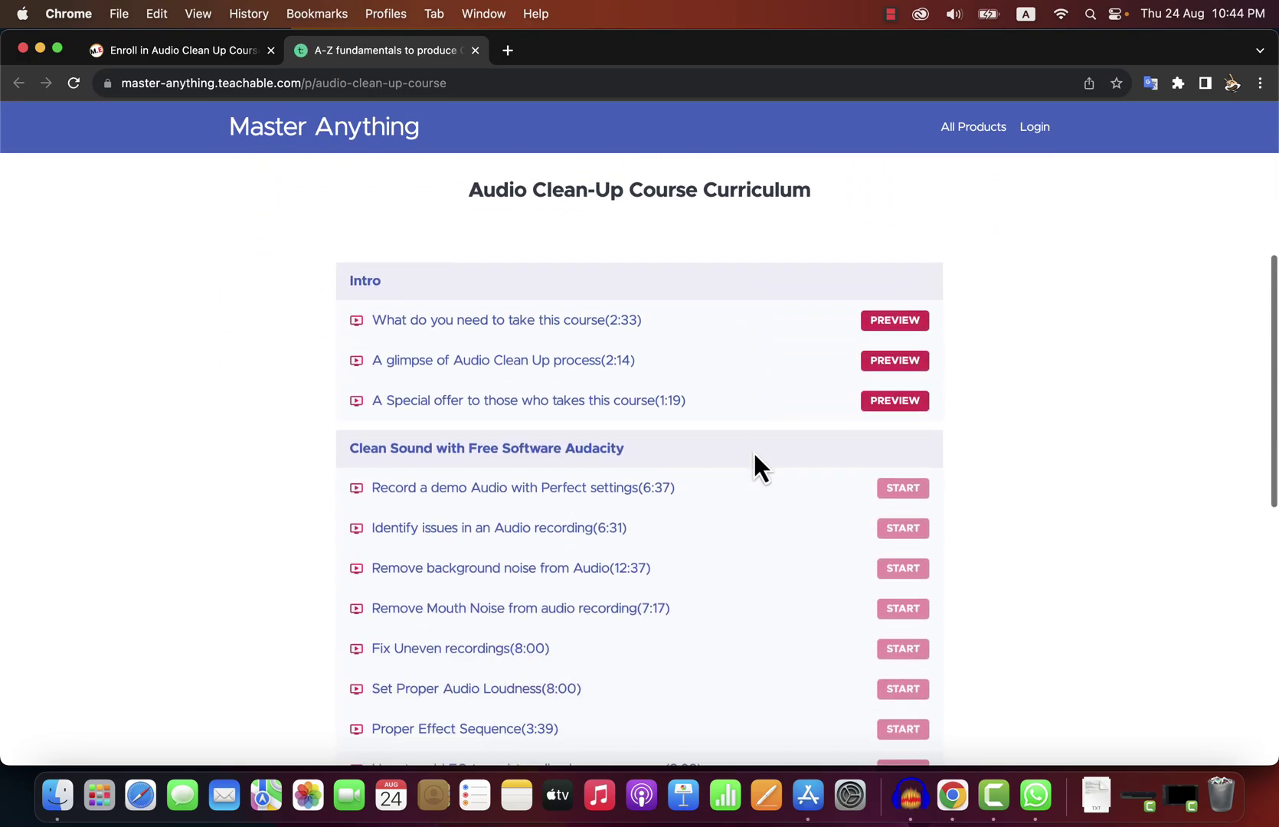